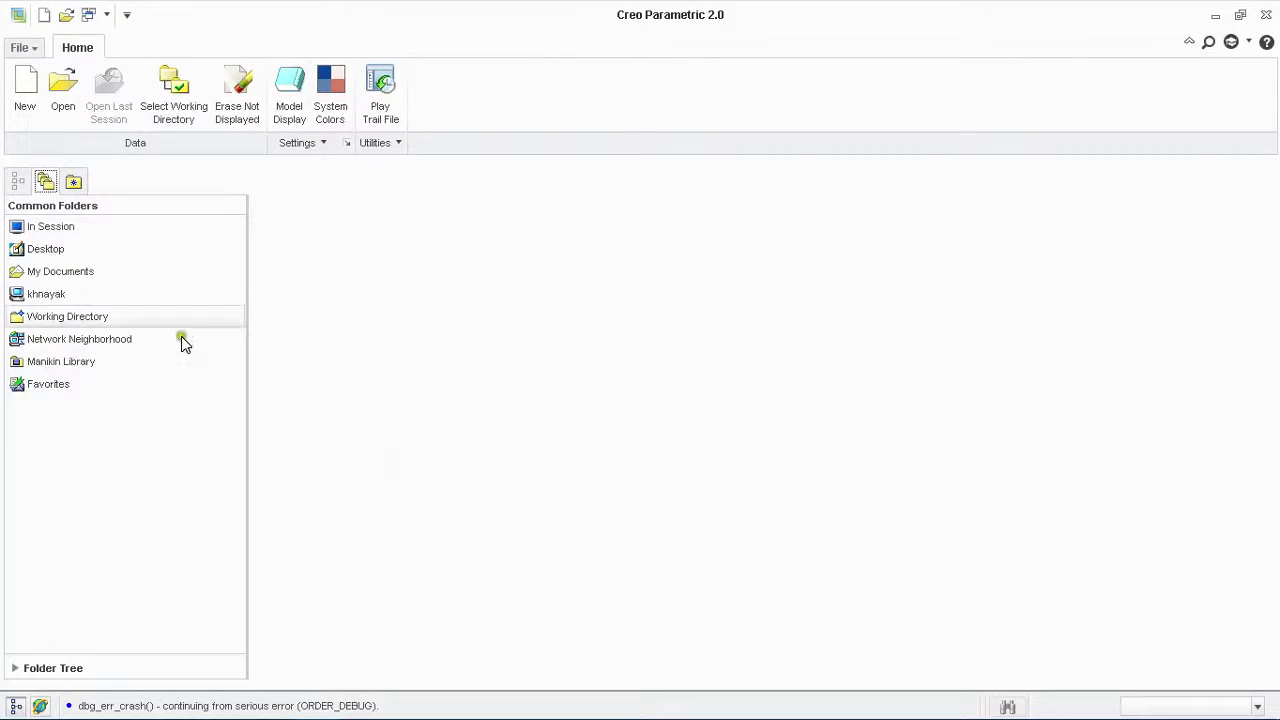
- Start a new solid part named FORK with the default template turned off
left_click(27, 95)
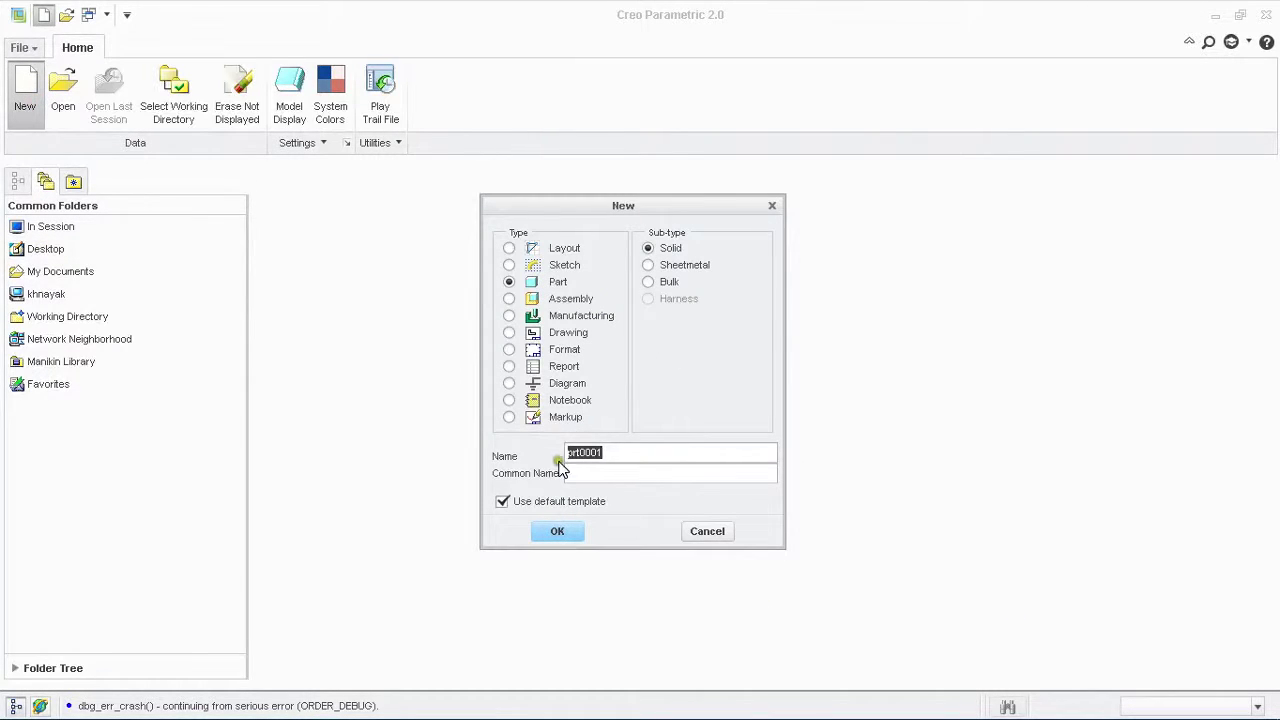
left_click(502, 501)
left_click(560, 531)
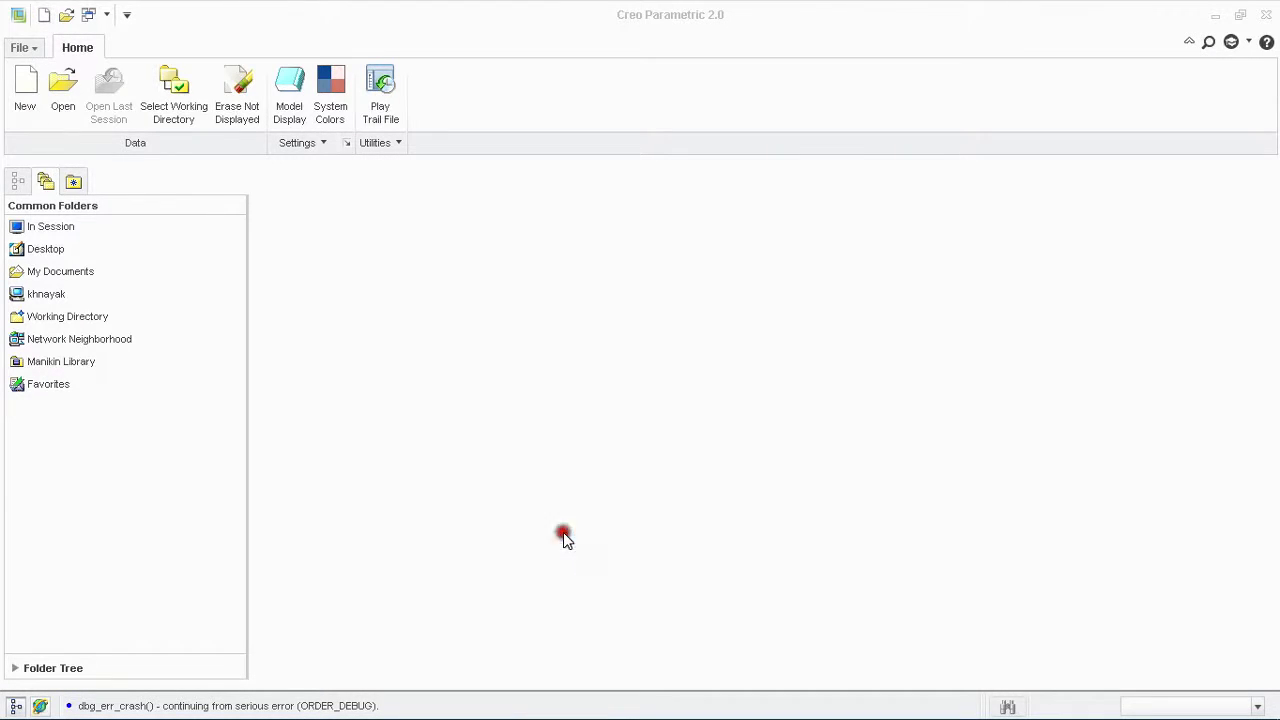
- Use the mmns_part_solid template and sketch a 57-diameter circle at the origin on FRONT
left_click(548, 307)
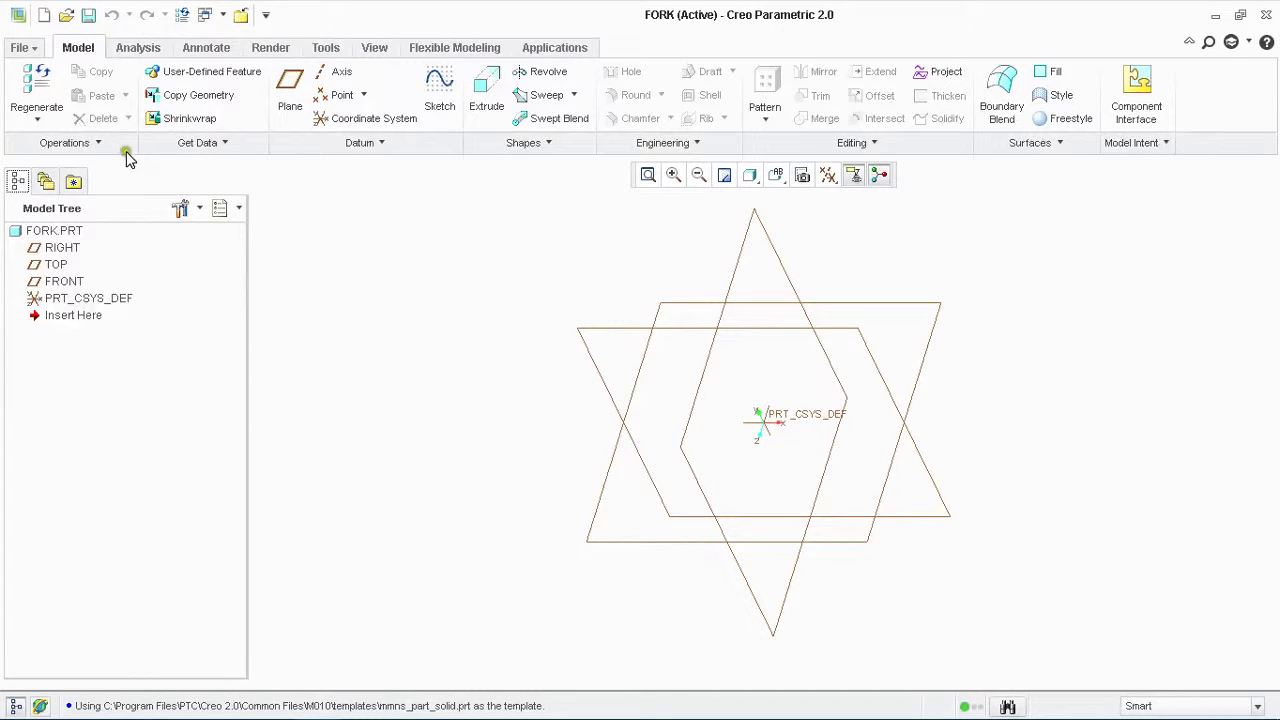
left_click(488, 92)
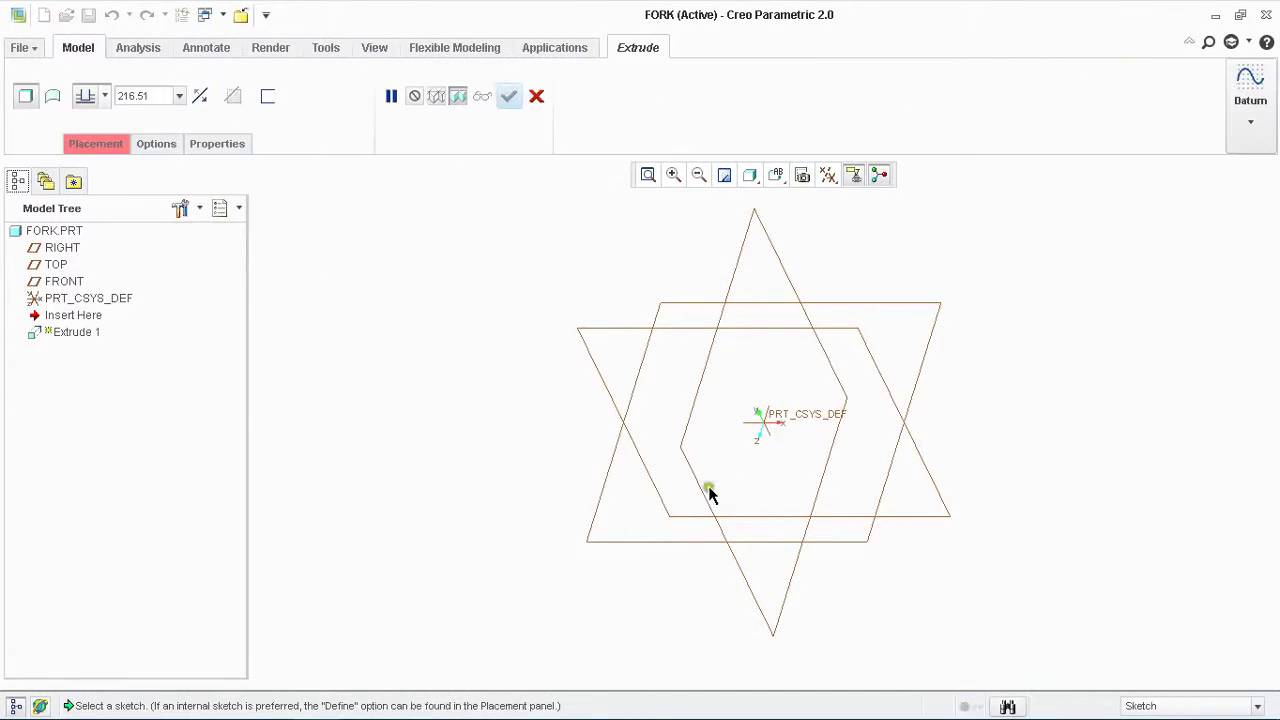
left_click(655, 505)
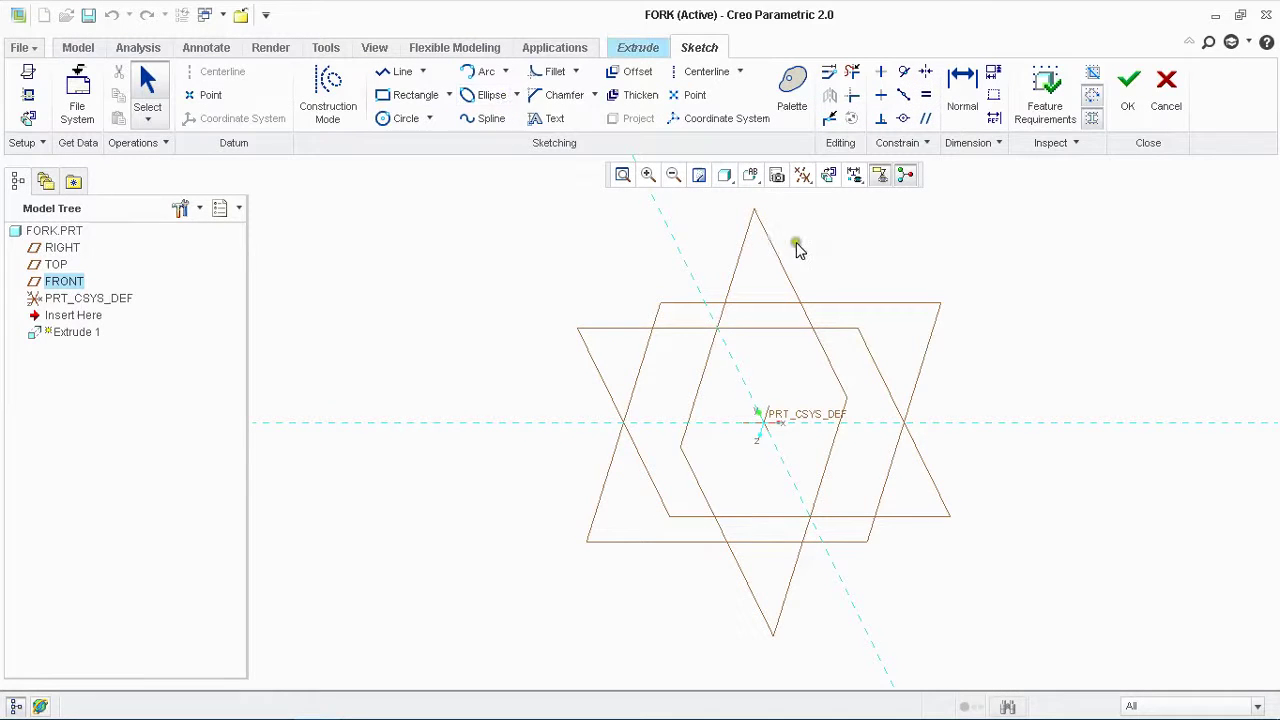
left_click(828, 176)
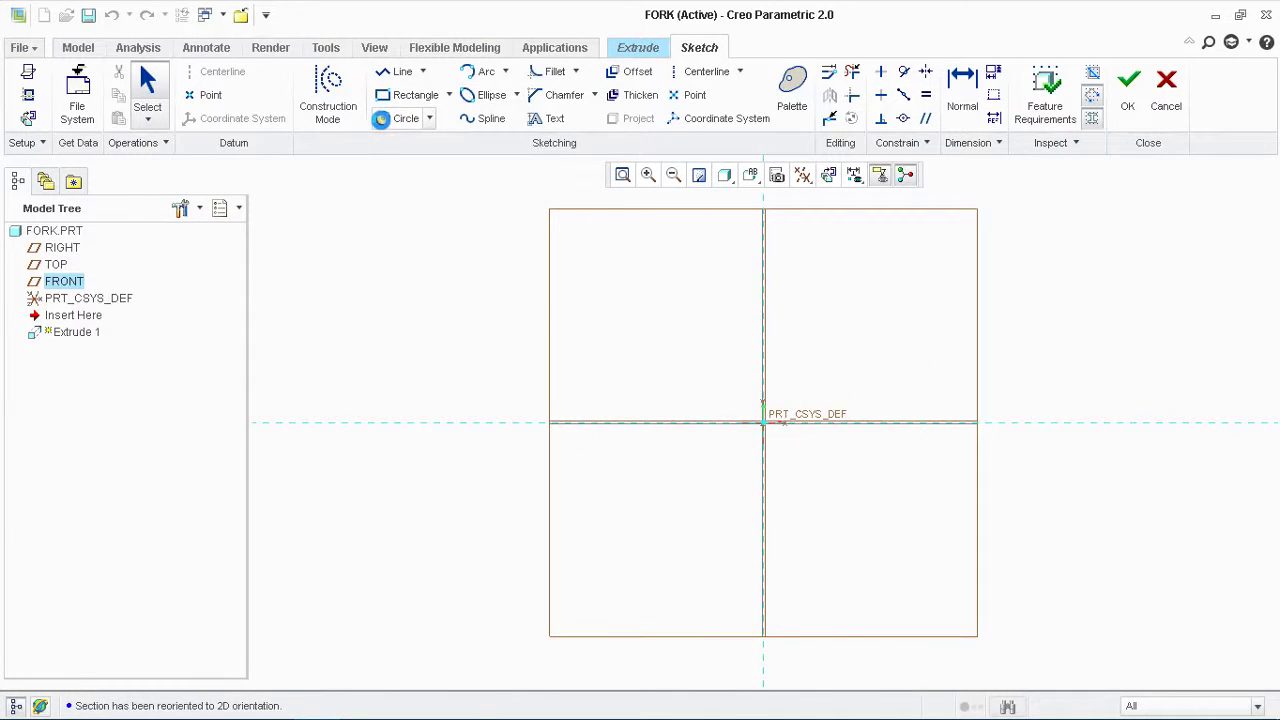
left_click(381, 119)
left_click(763, 421)
left_click(802, 366)
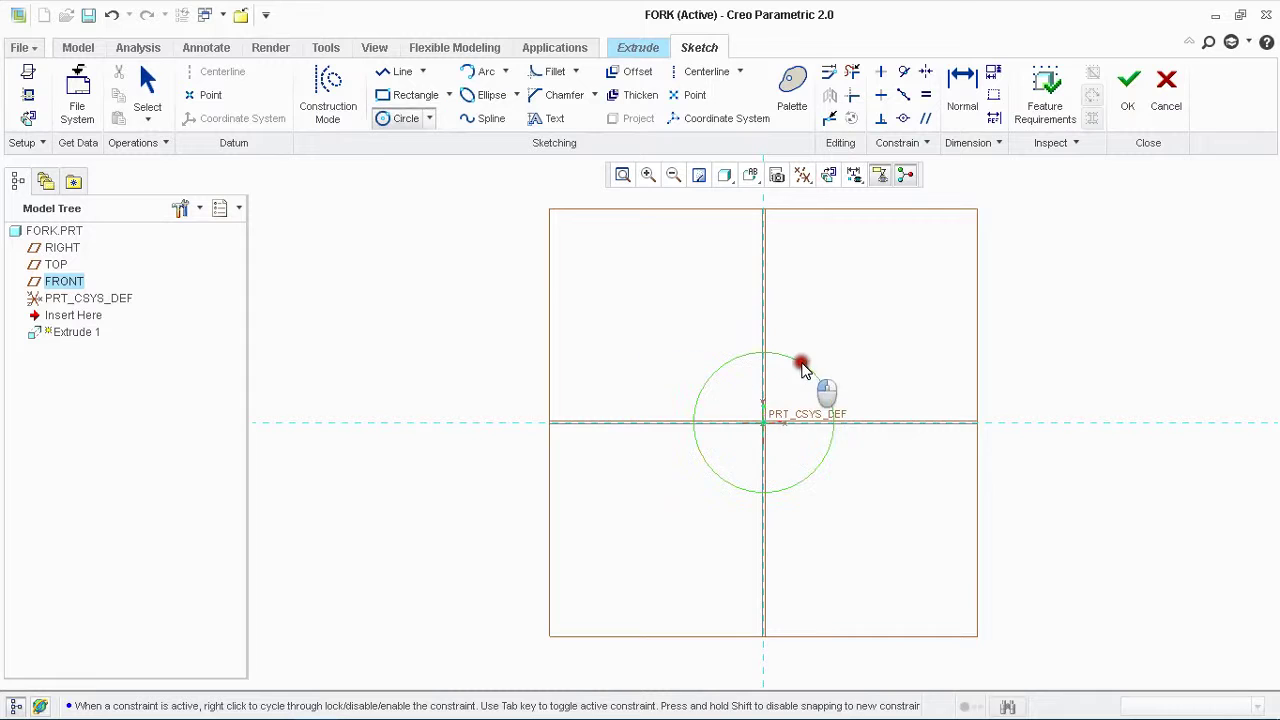
middle_click(802, 366)
double_click(662, 352)
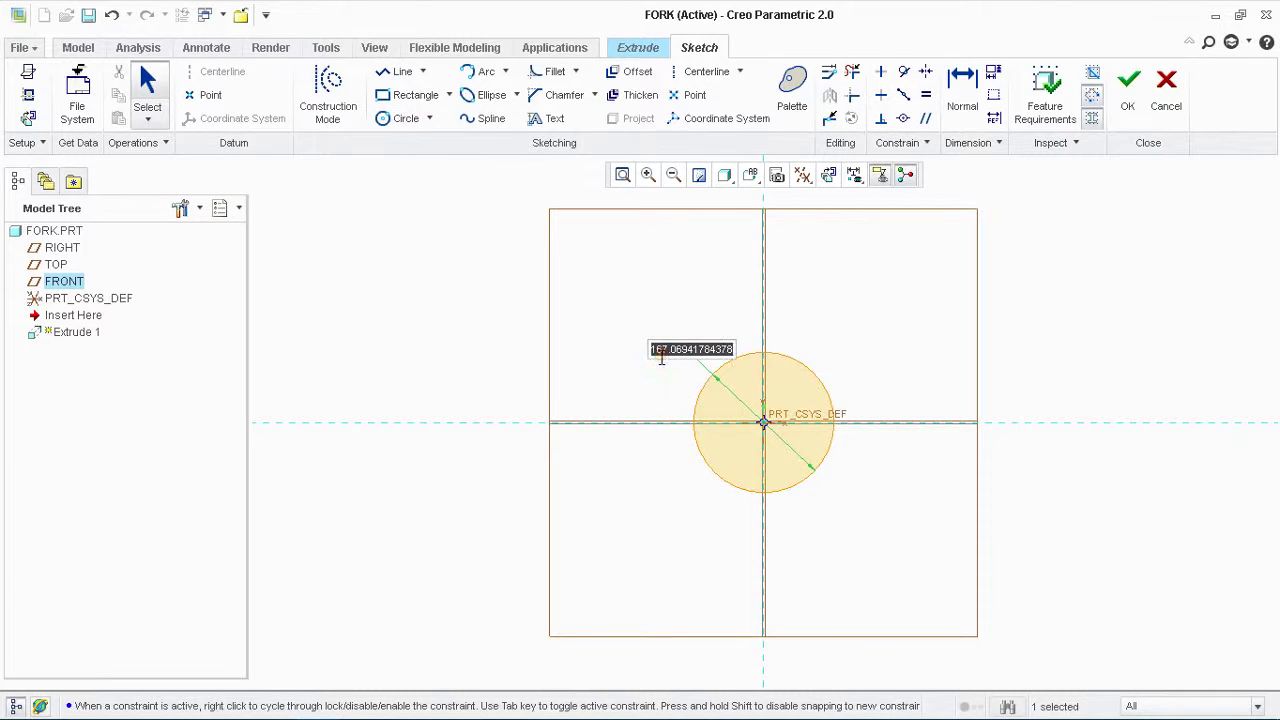
type("57")
key("Return")
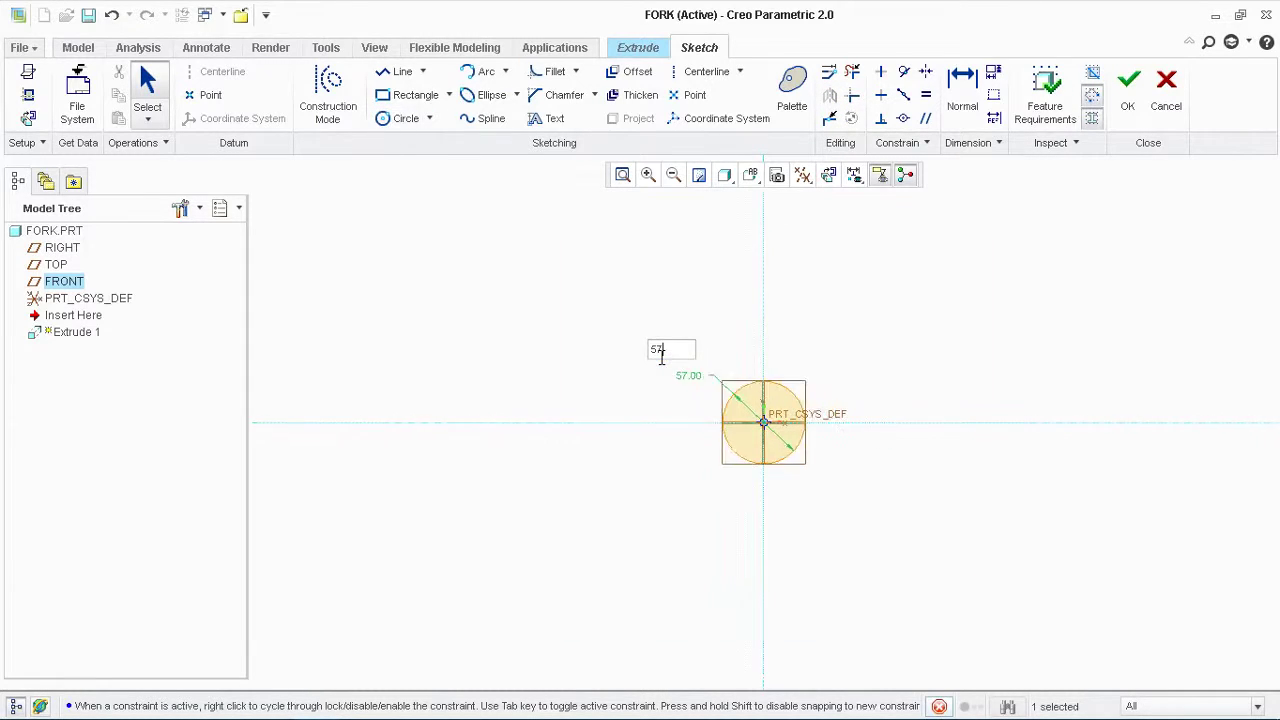
- Extrude the circle 38 deep to form the cylinder
left_click(1128, 90)
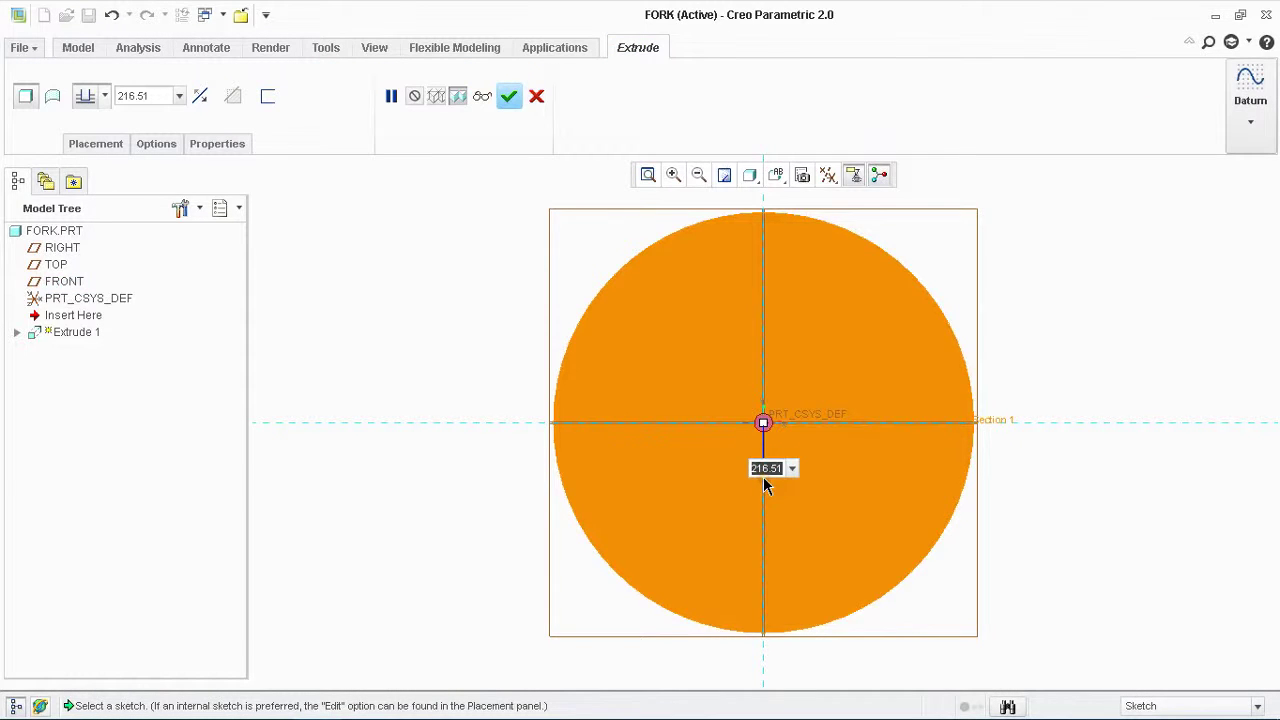
type("8")
key("Return")
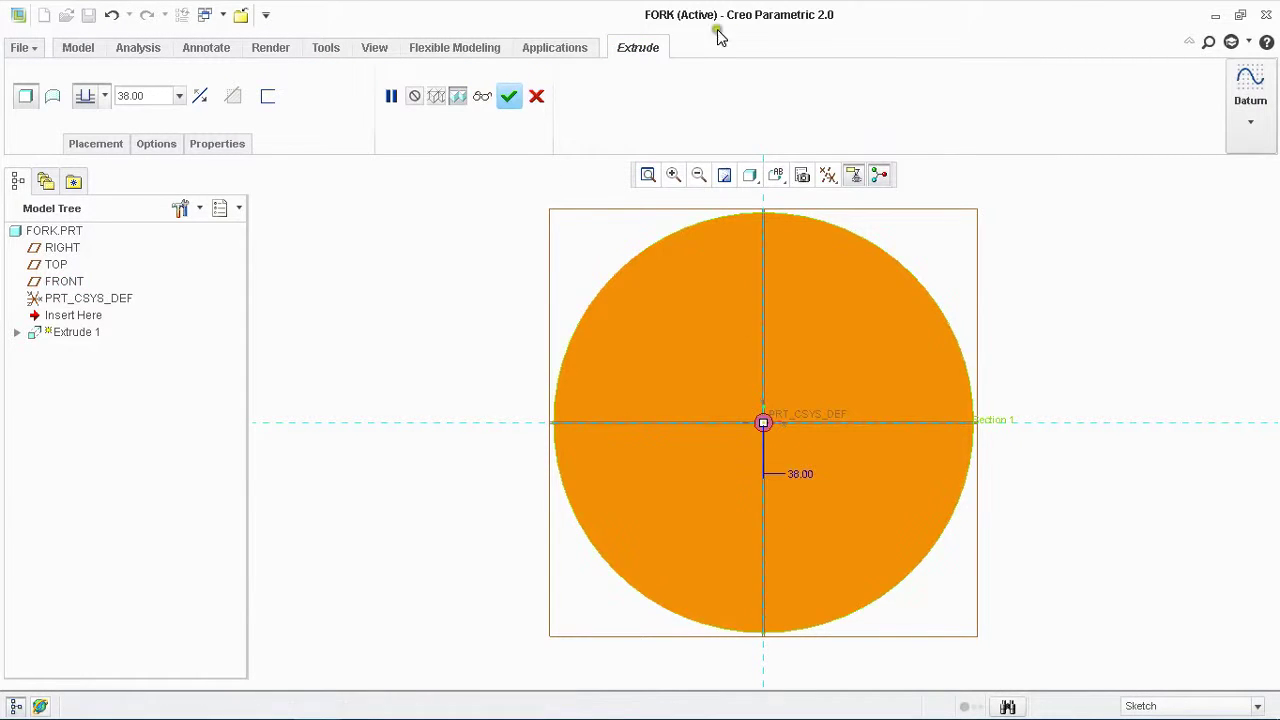
left_click(508, 97)
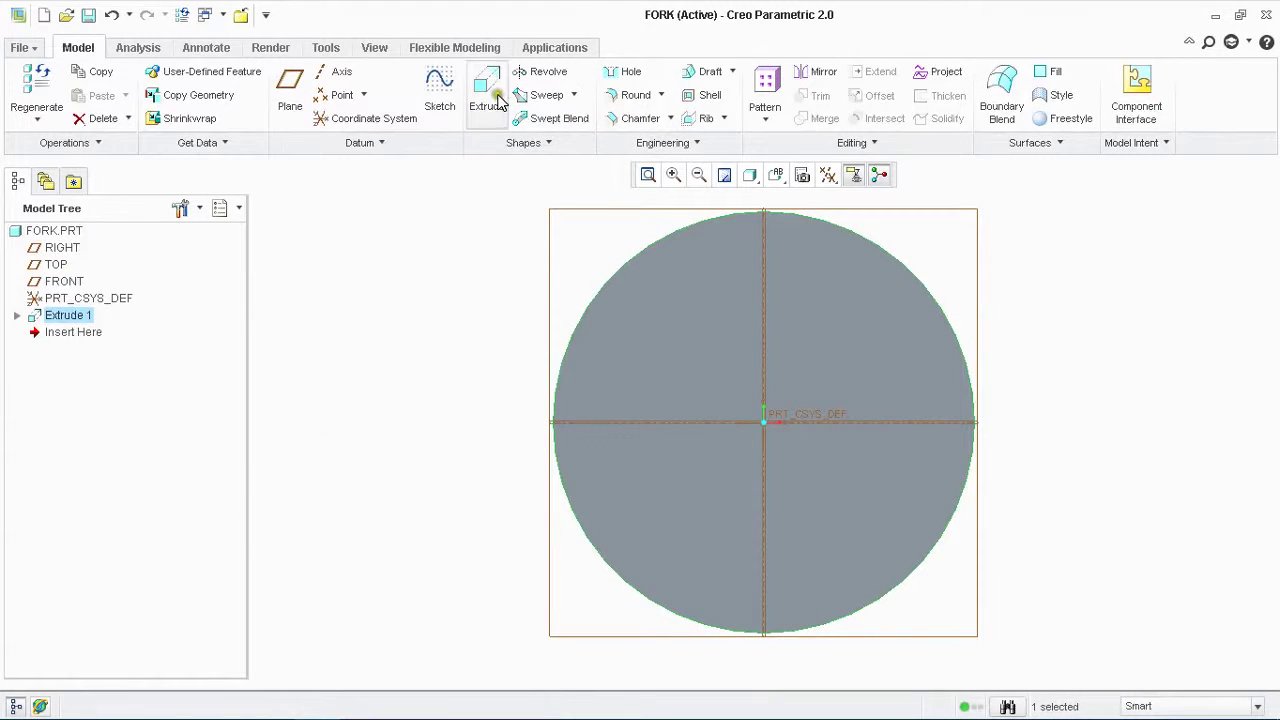
- Start a second extrusion on the cylinder's end face and draw a rectangle around it
left_click(488, 92)
left_click(791, 262)
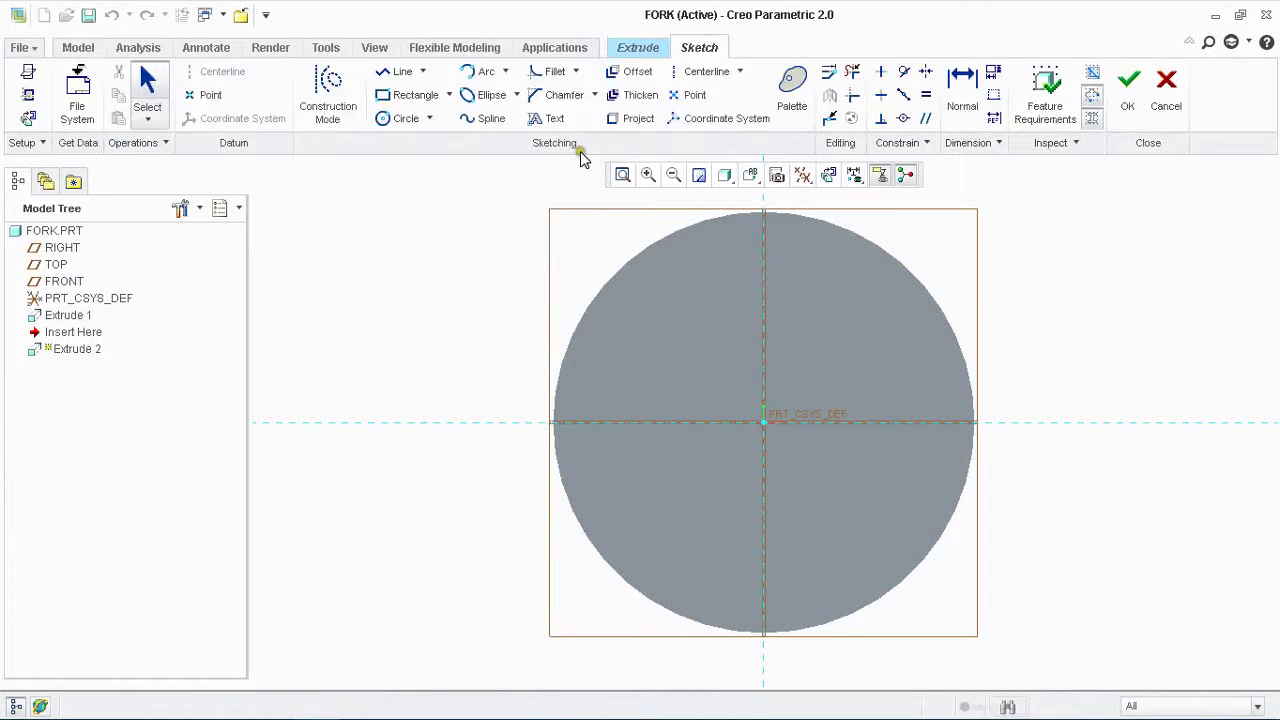
left_click(415, 95)
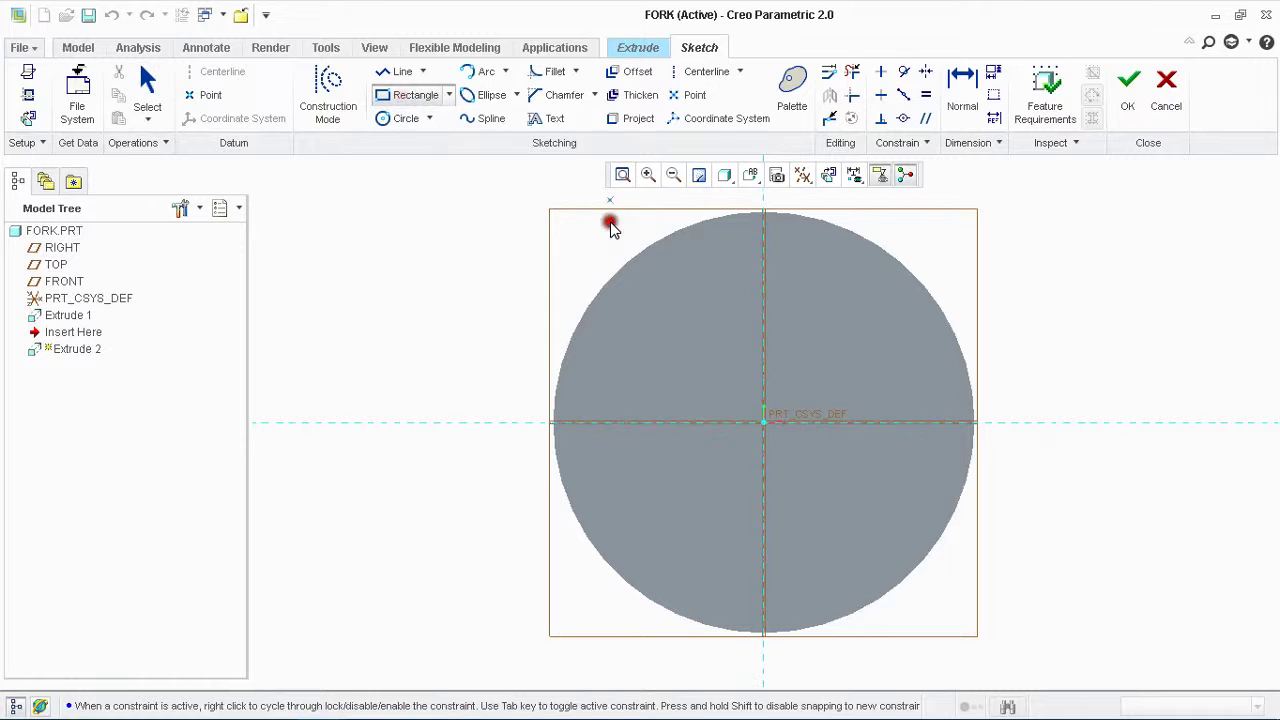
left_click(609, 201)
left_click(1001, 645)
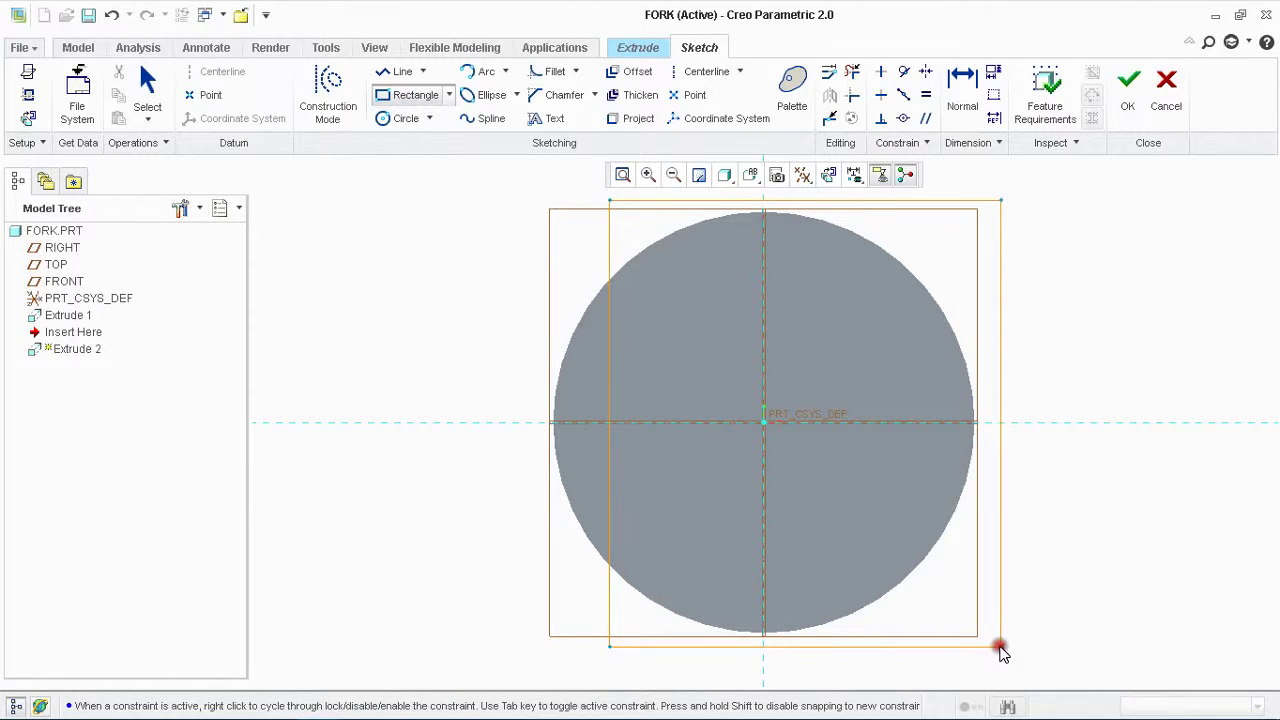
middle_click(1076, 553)
- Dimension the rectangle to 84 high and 57 wide
double_click(1032, 370)
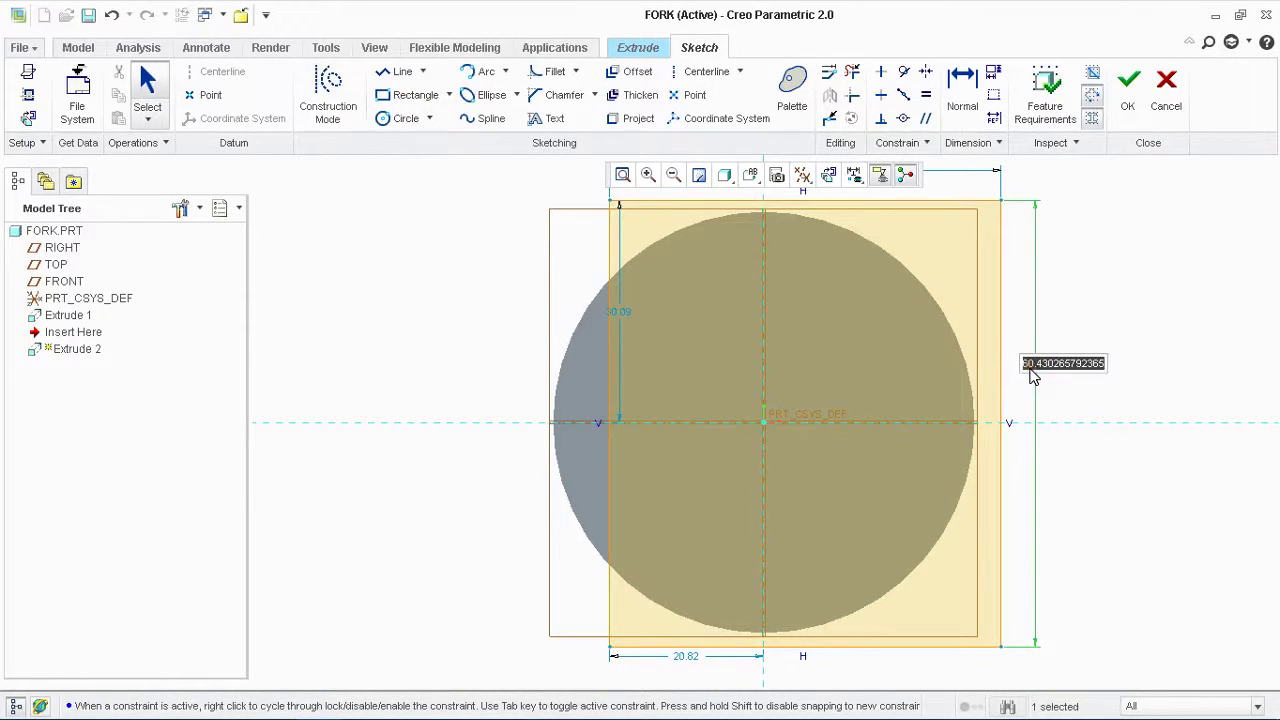
type("84")
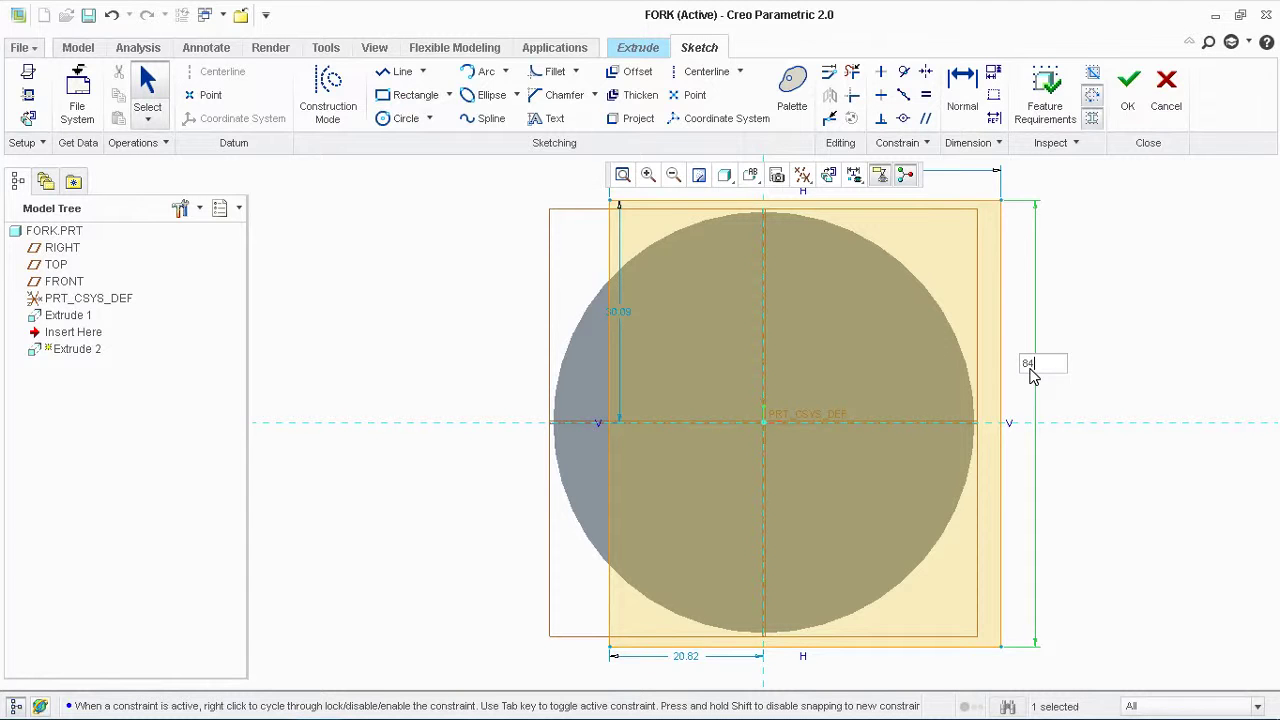
key("Return")
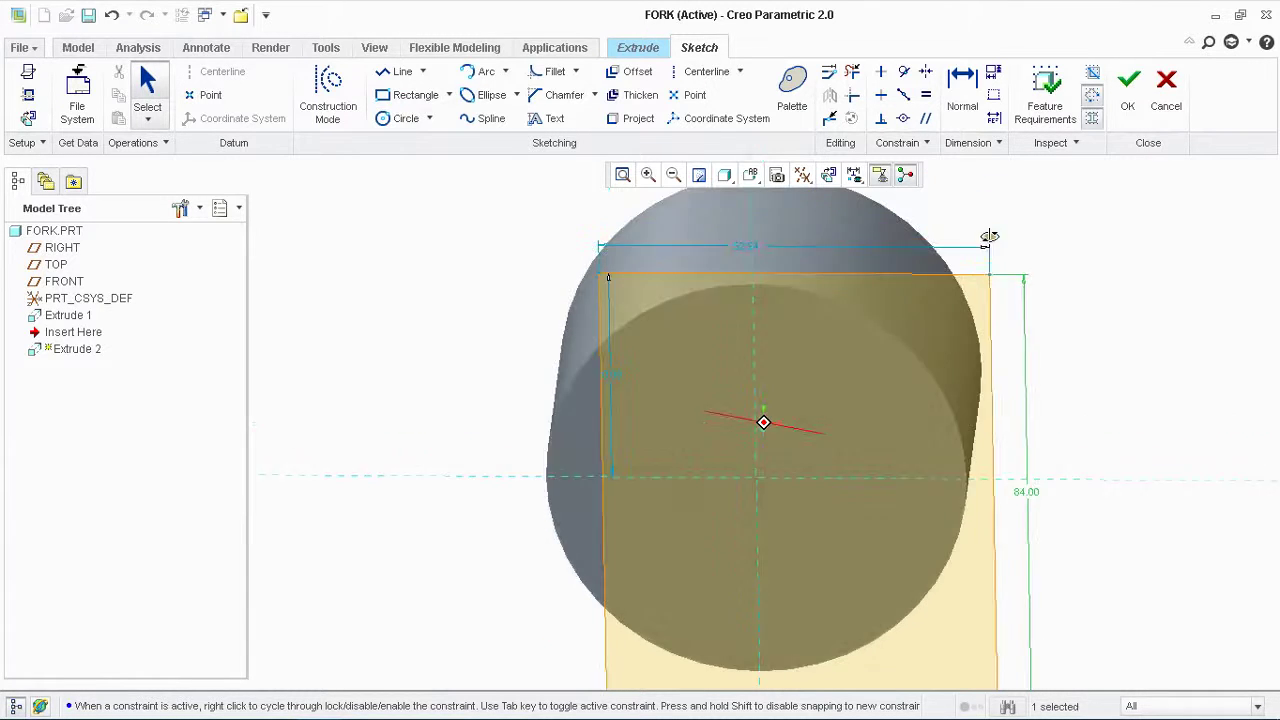
middle_click_drag(820, 194, 986, 234)
double_click(739, 270)
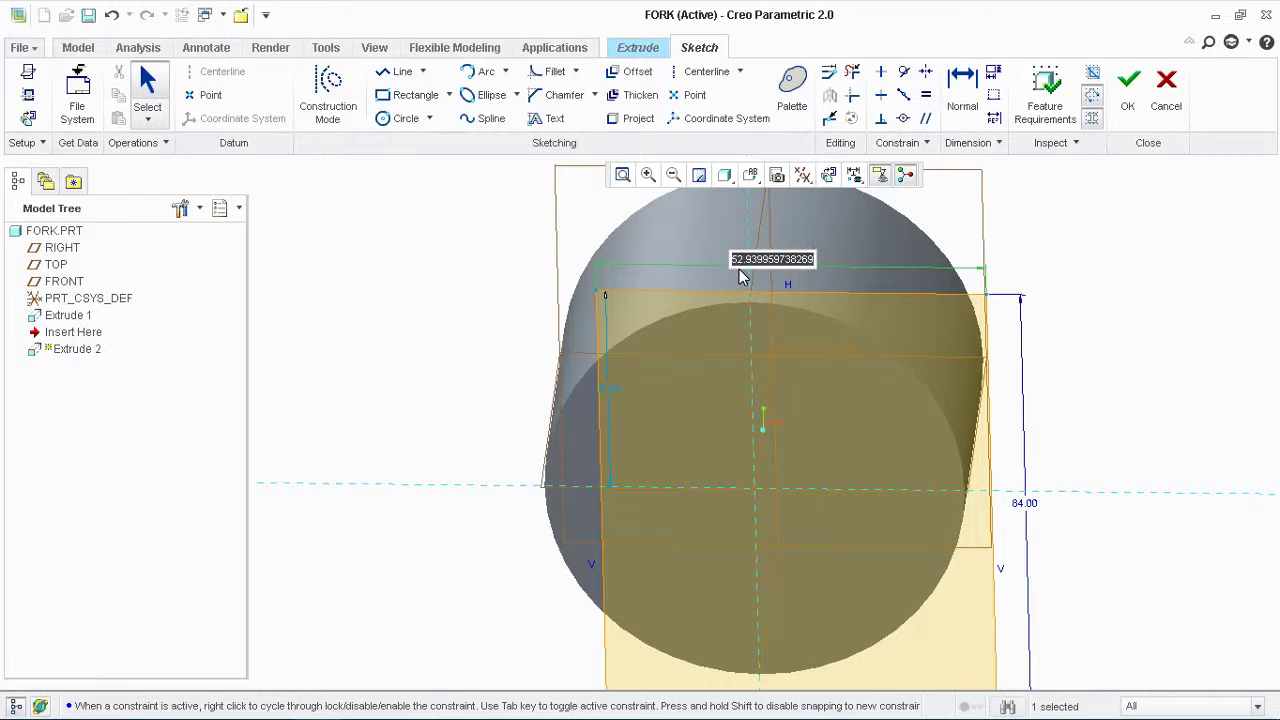
type("57")
key("Return")
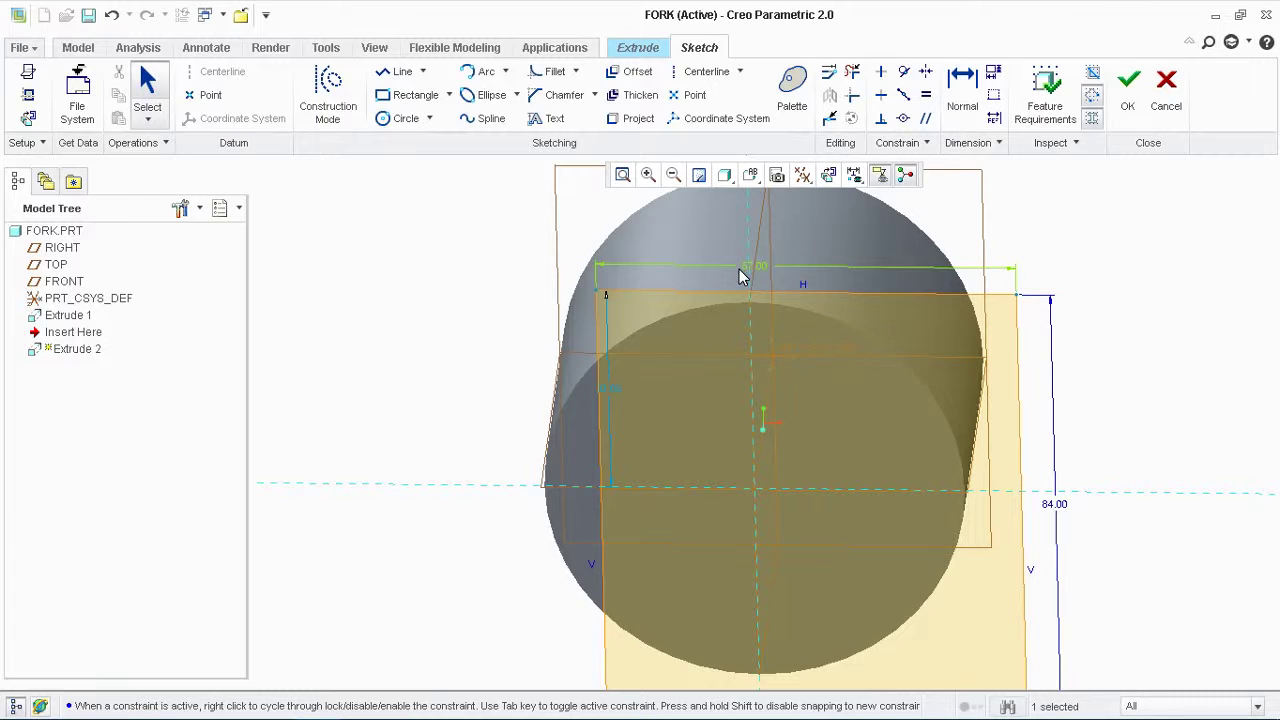
double_click(609, 390)
type("84/2")
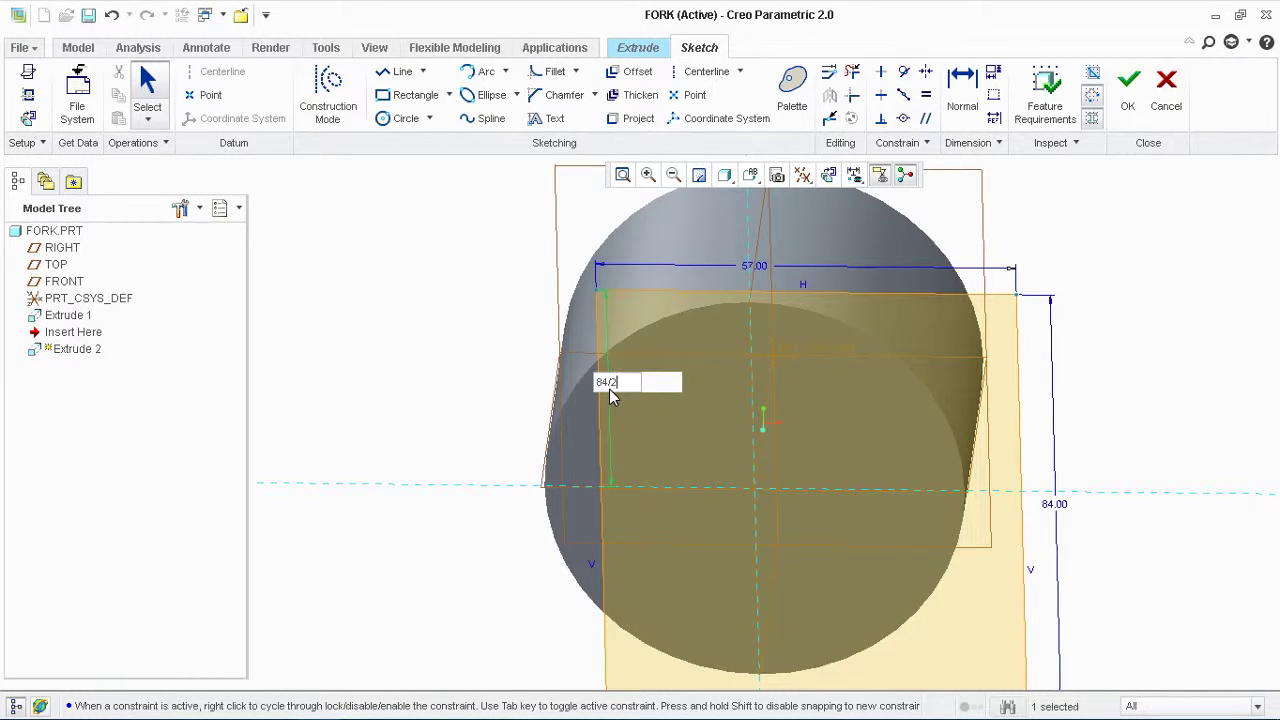
key("Return")
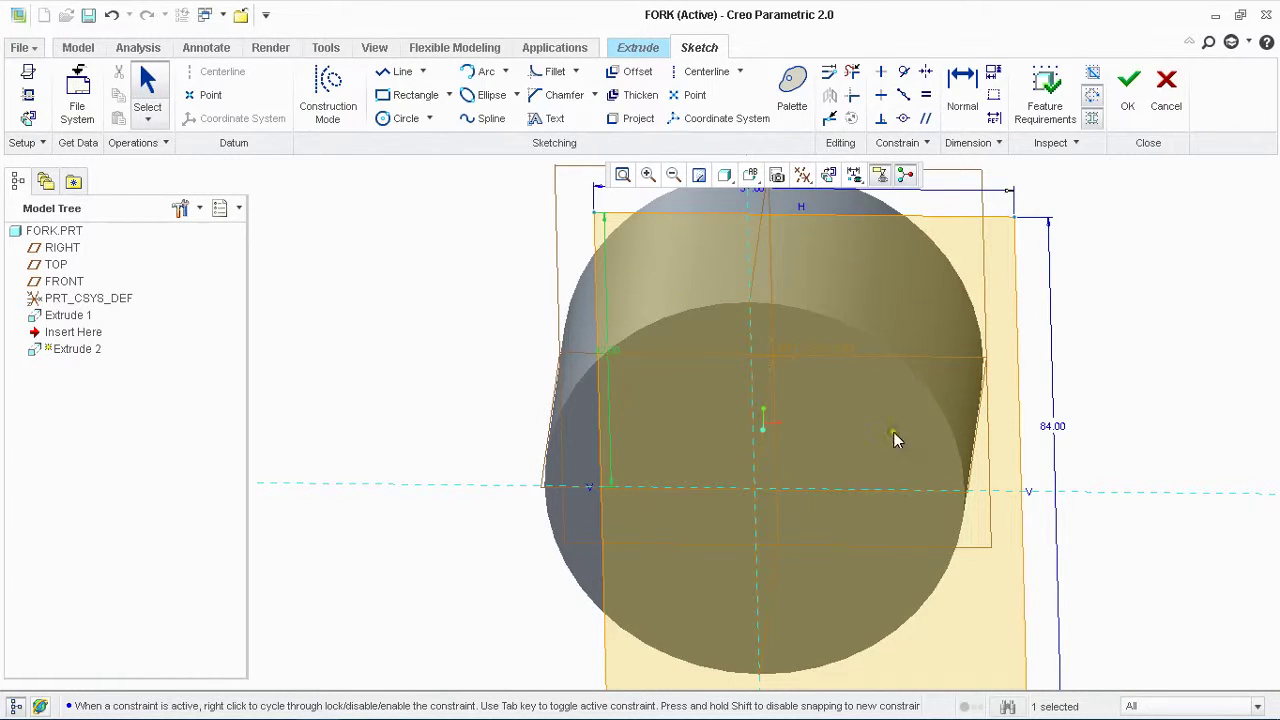
- Set the rectangle's horizontal offset to 28.50 to centre it, then refit the sketch view
middle_click_drag(969, 481, 961, 428)
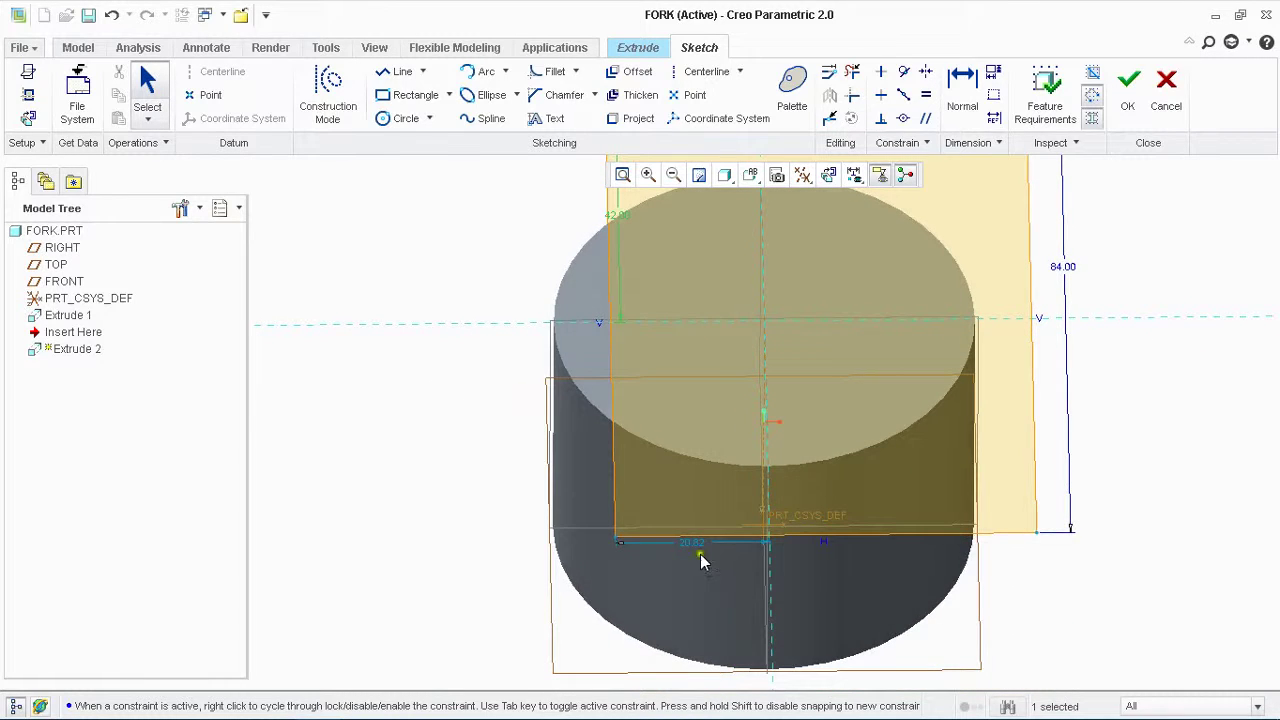
double_click(693, 543)
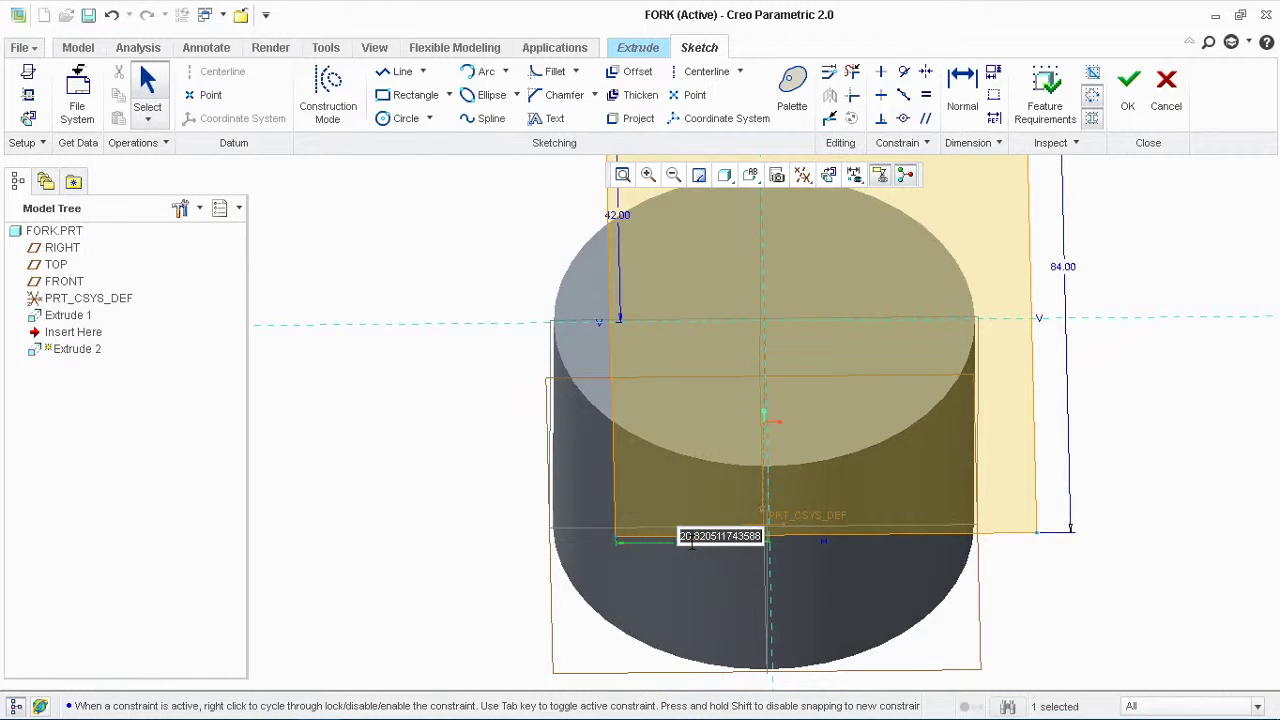
type("57.2")
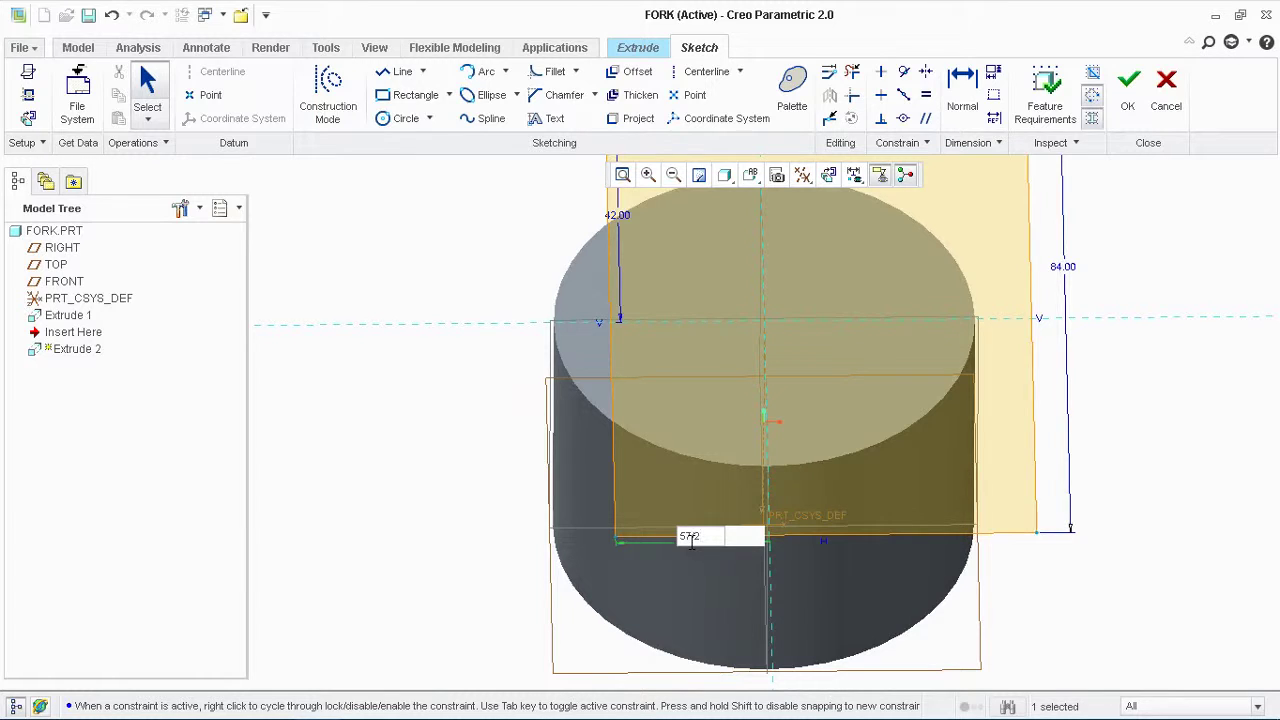
key("Return")
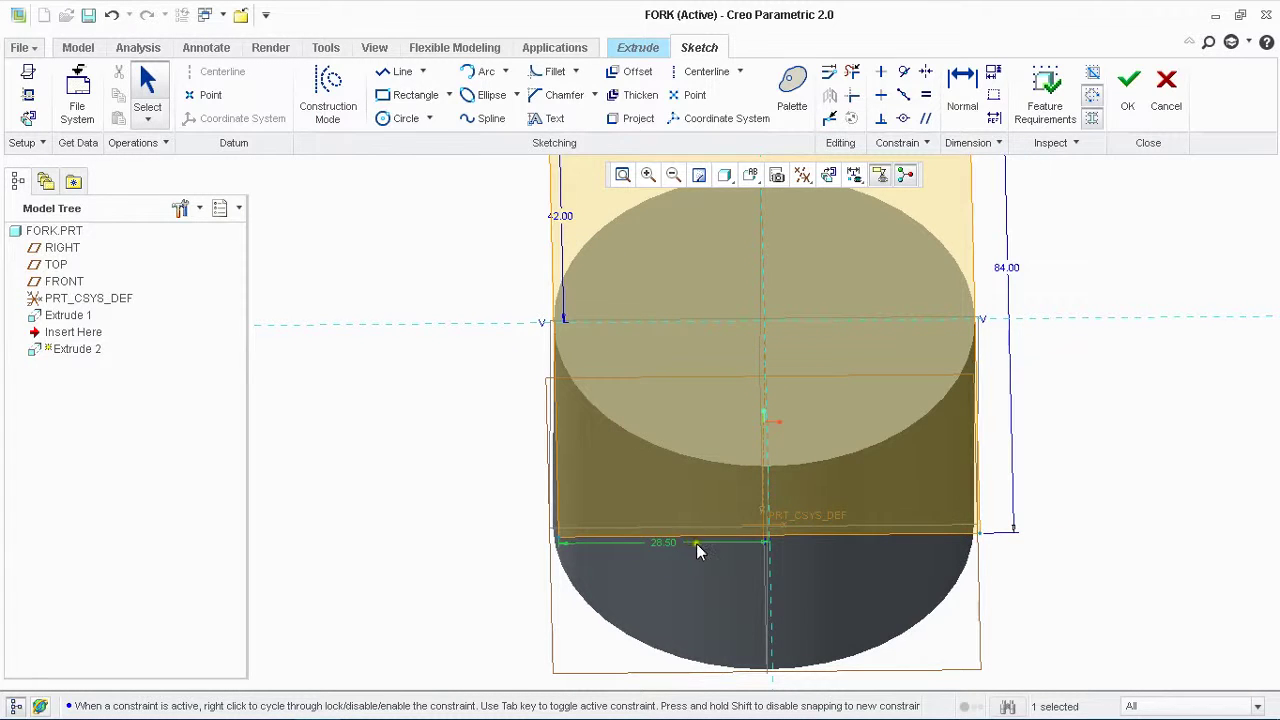
middle_click_drag(1181, 331, 1157, 393)
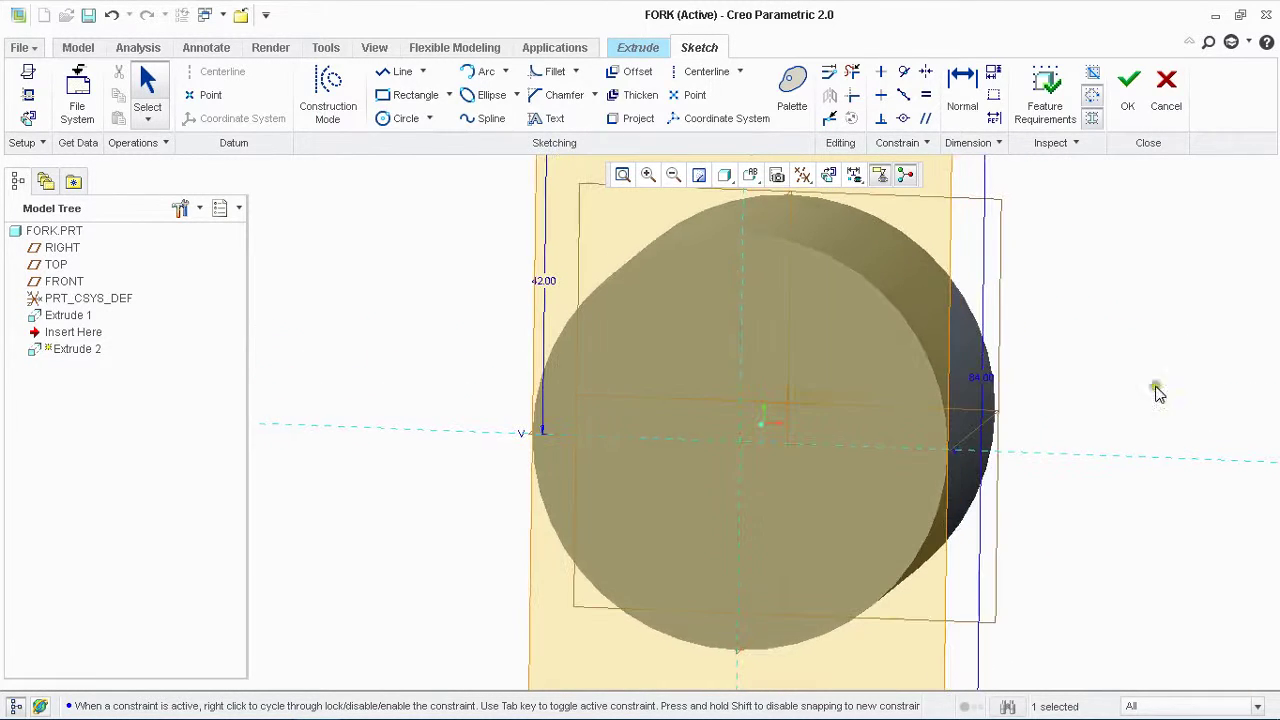
left_click(820, 177)
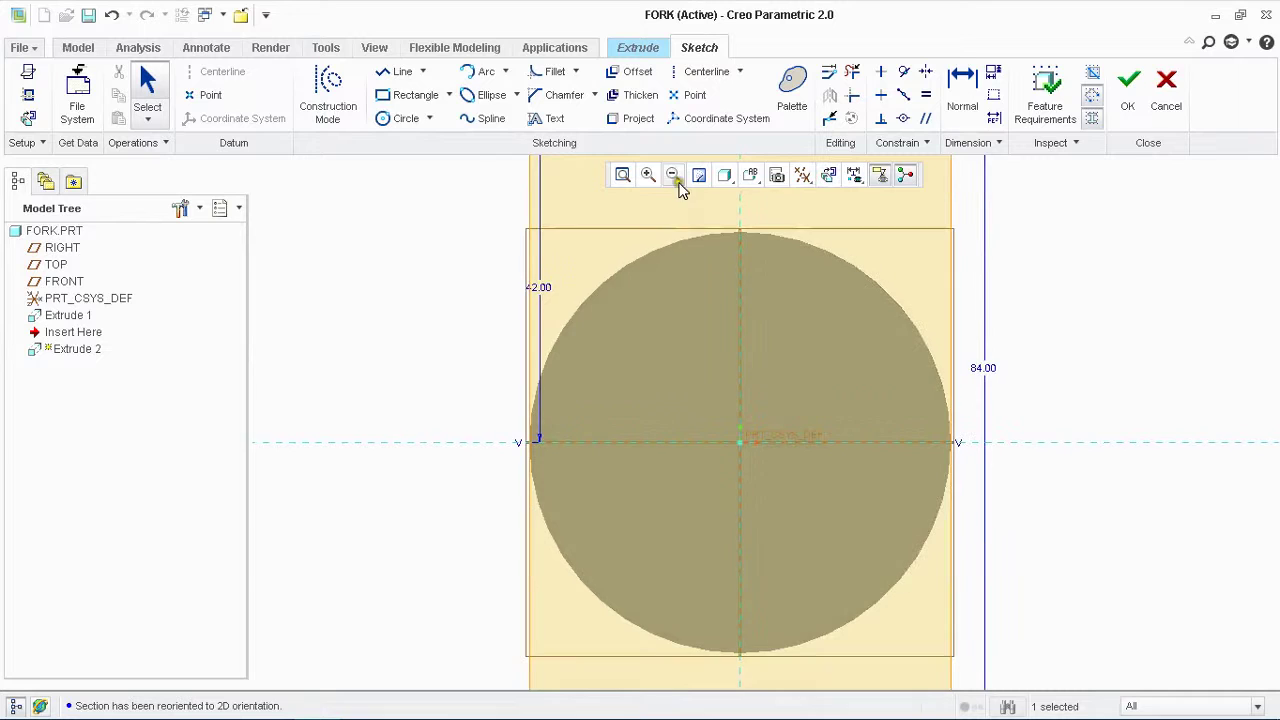
left_click(620, 177)
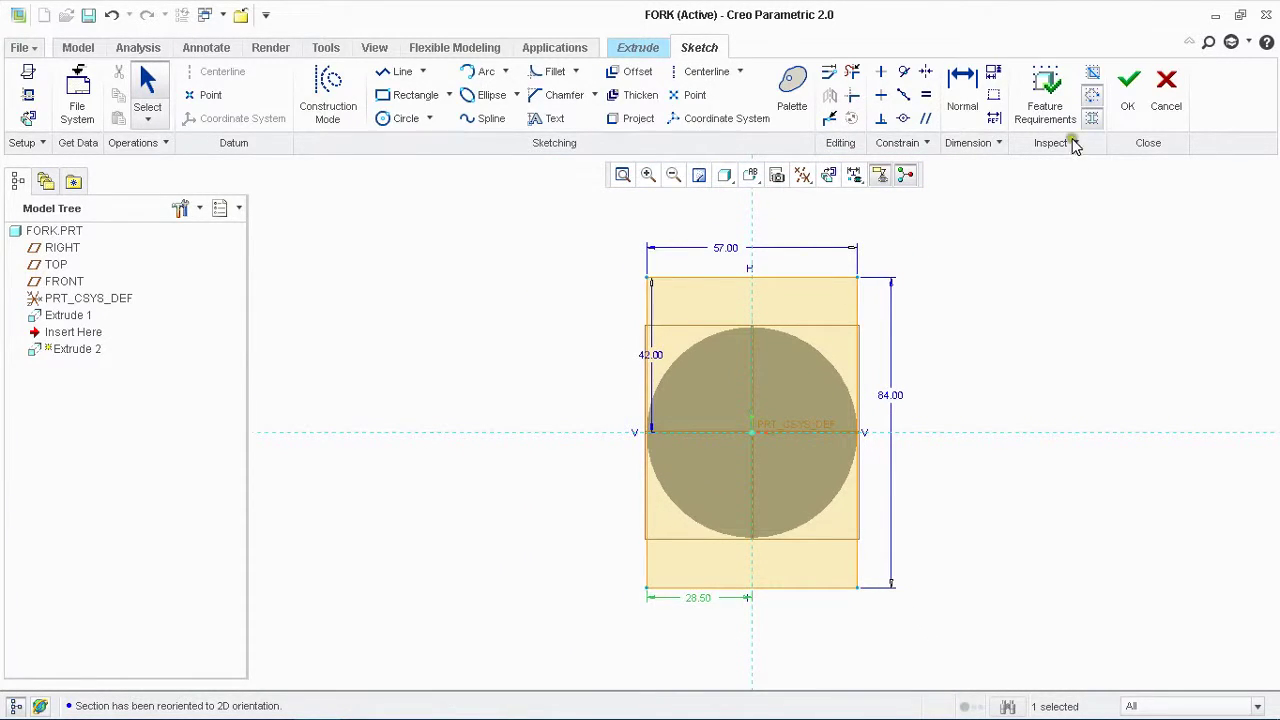
- Extrude the rectangle 16 deep into a block, then select the block's top face
left_click(1127, 88)
double_click(781, 484)
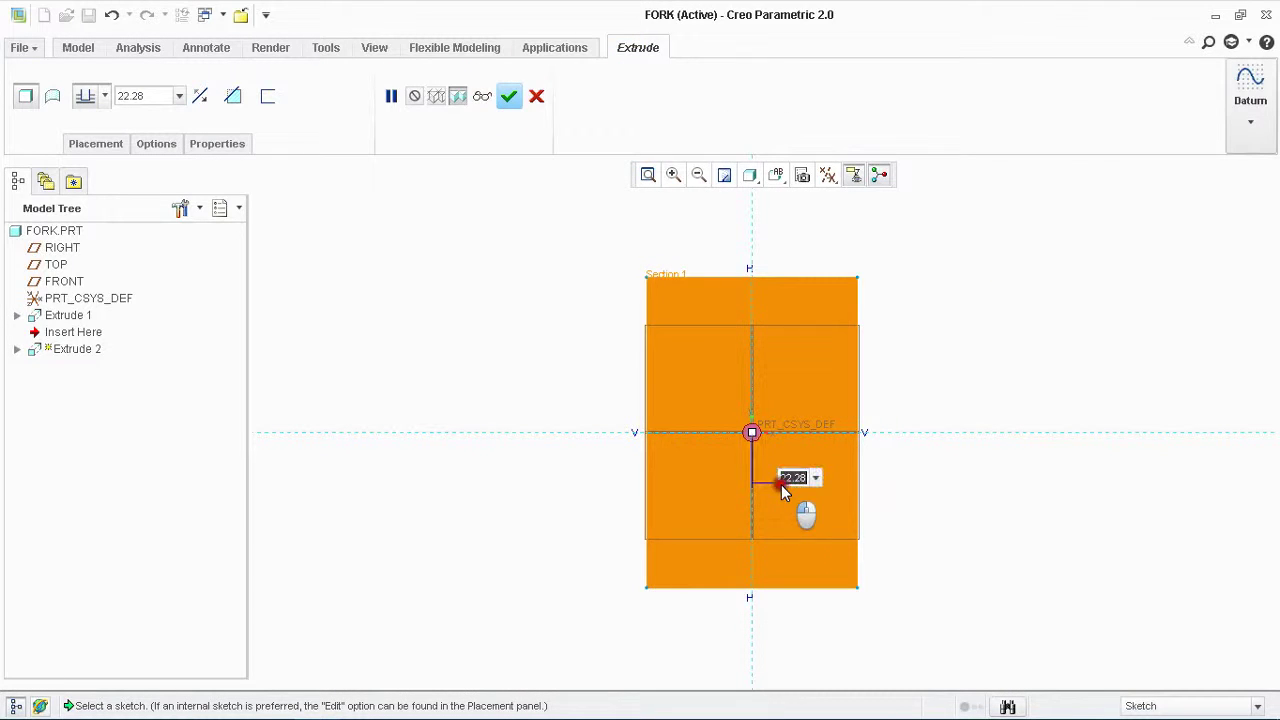
type("16")
key("Return")
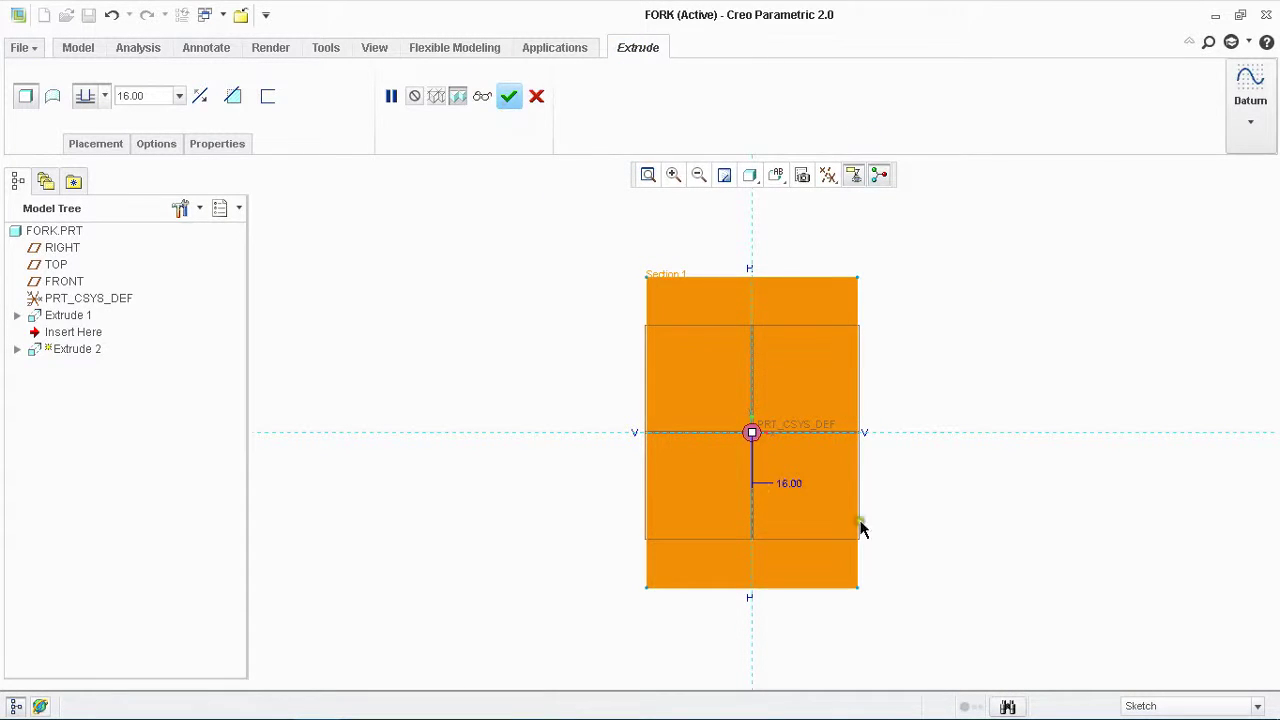
left_click(509, 97)
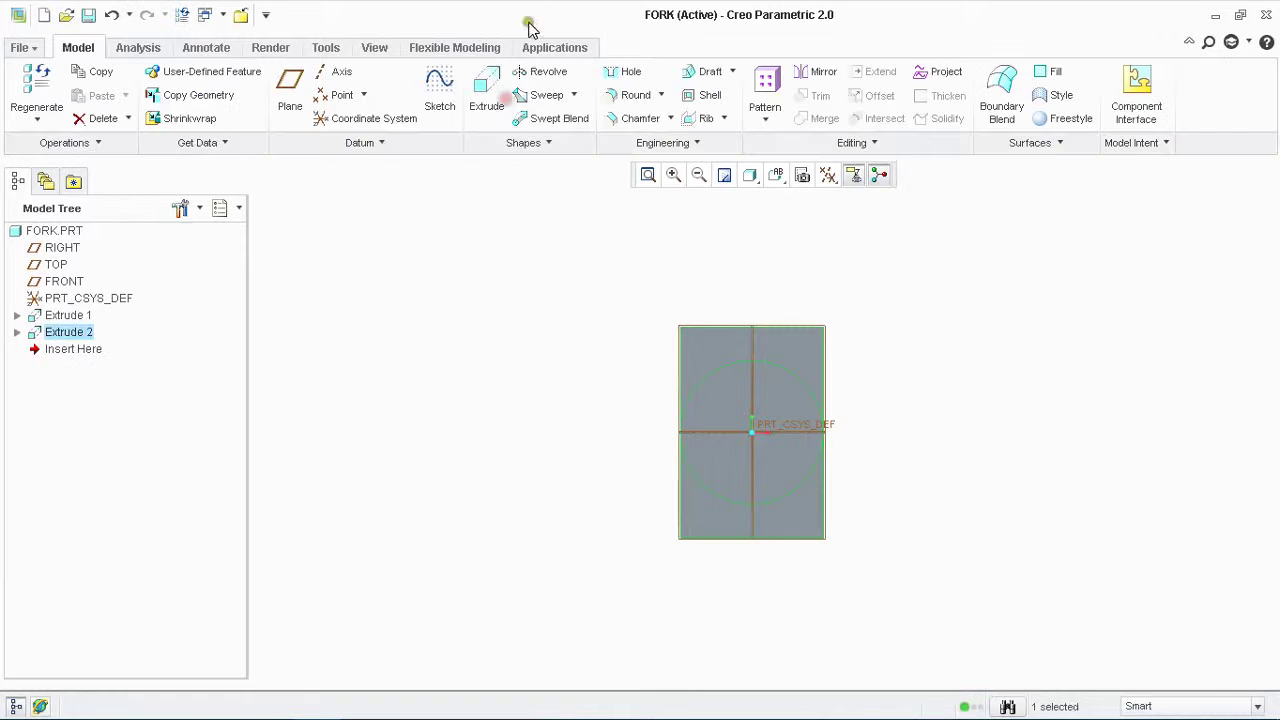
mouse_move(903, 370)
middle_mouse_down()
mouse_move(831, 371)
mouse_move(891, 371)
mouse_move(893, 398)
mouse_move(914, 300)
mouse_move(846, 334)
middle_mouse_up()
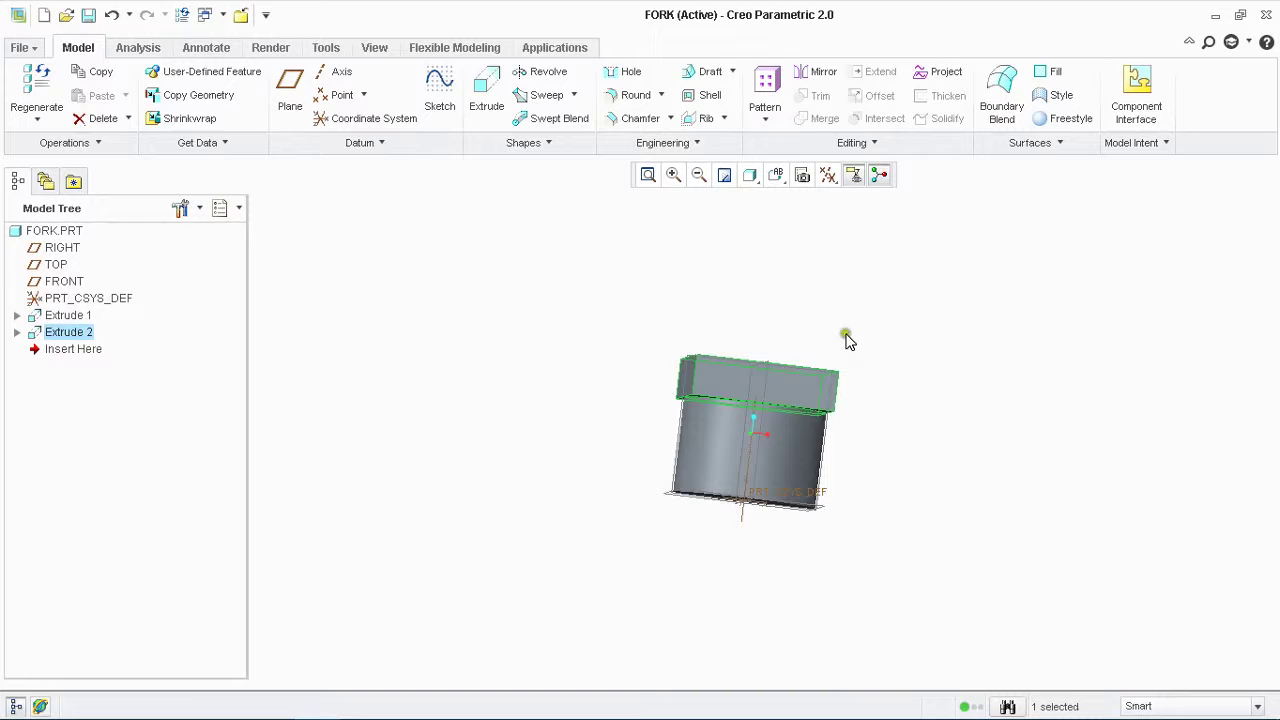
left_click(829, 383)
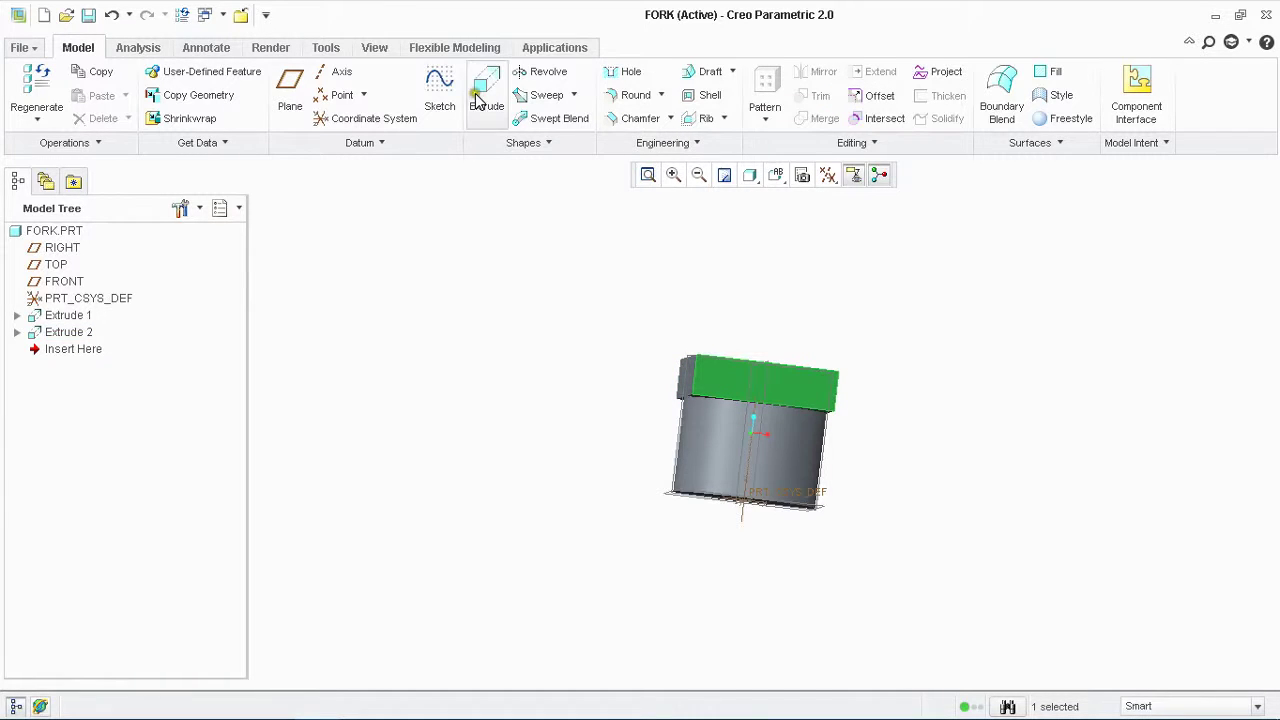
- Start a third extrusion sketch on the block face, referencing its top, left and right edges
left_click(496, 116)
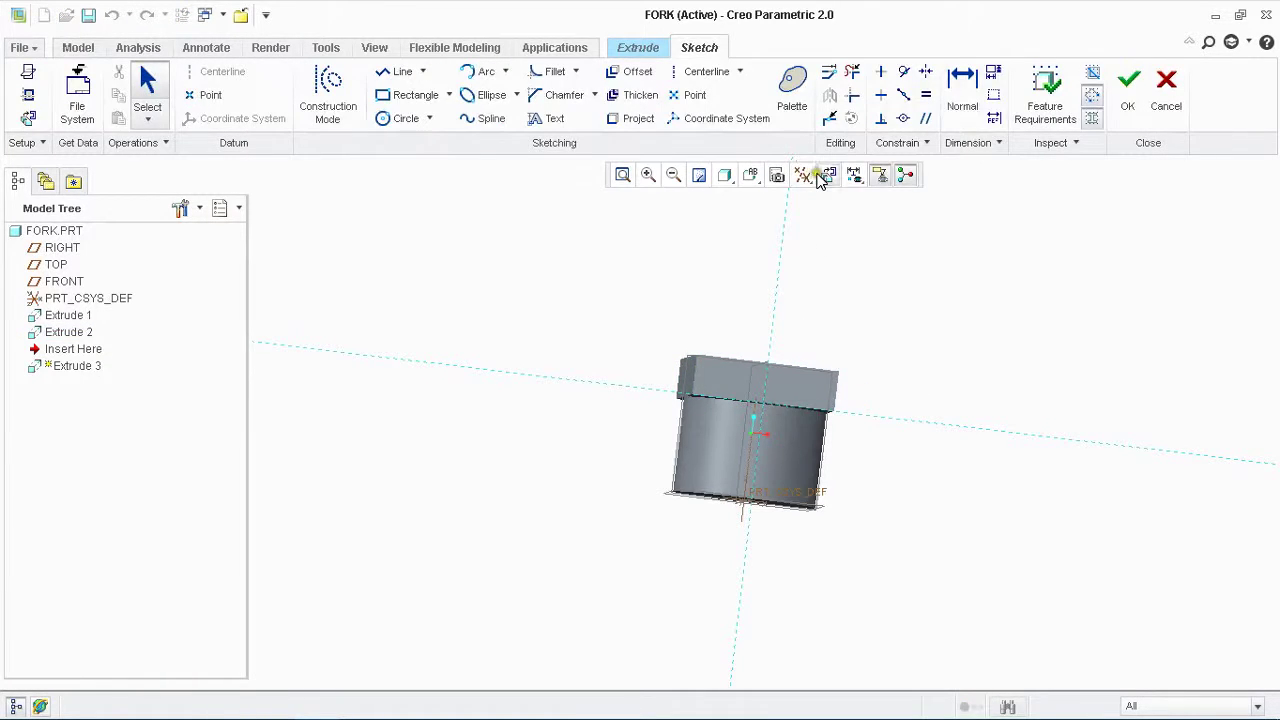
left_click(828, 174)
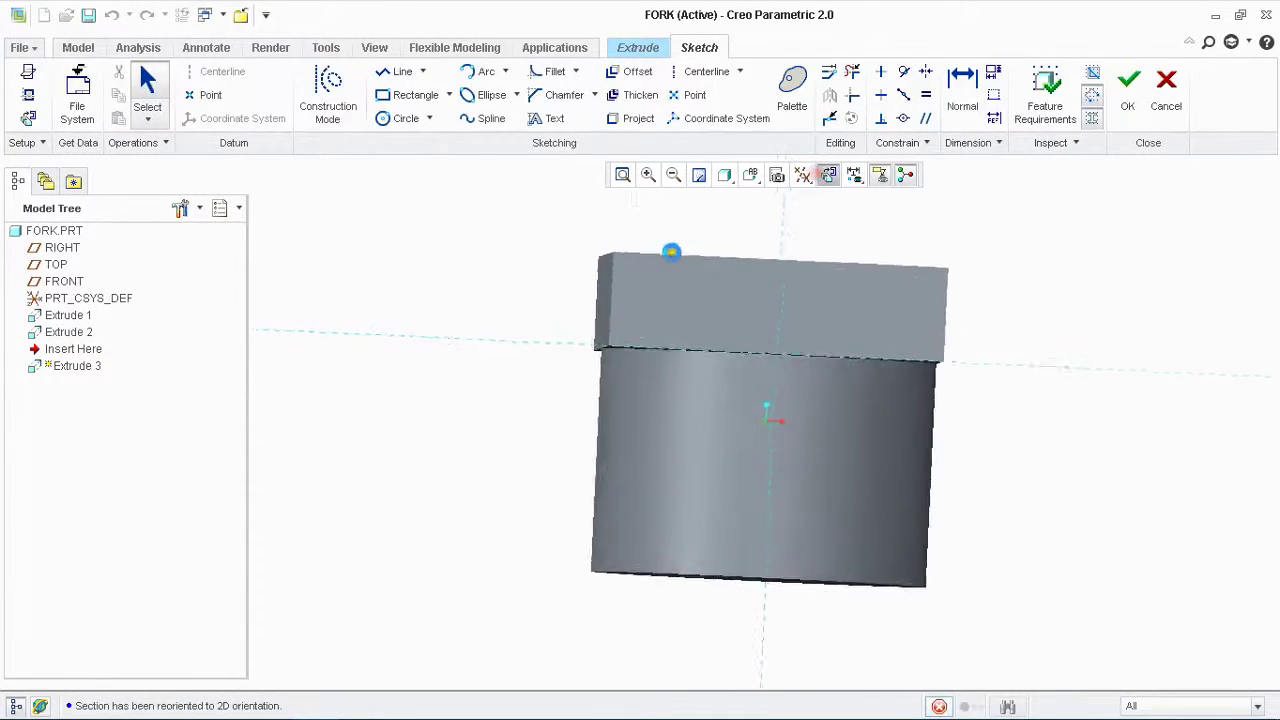
left_click(670, 175)
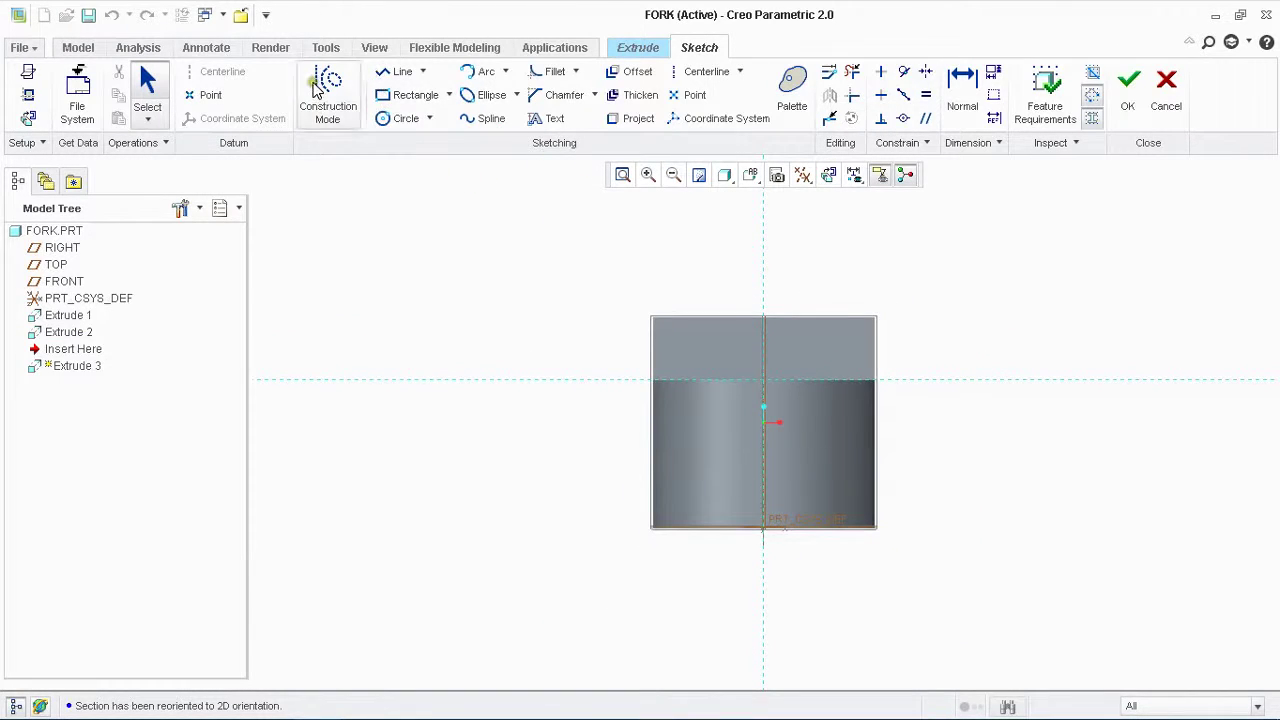
left_click(28, 94)
left_click(678, 320)
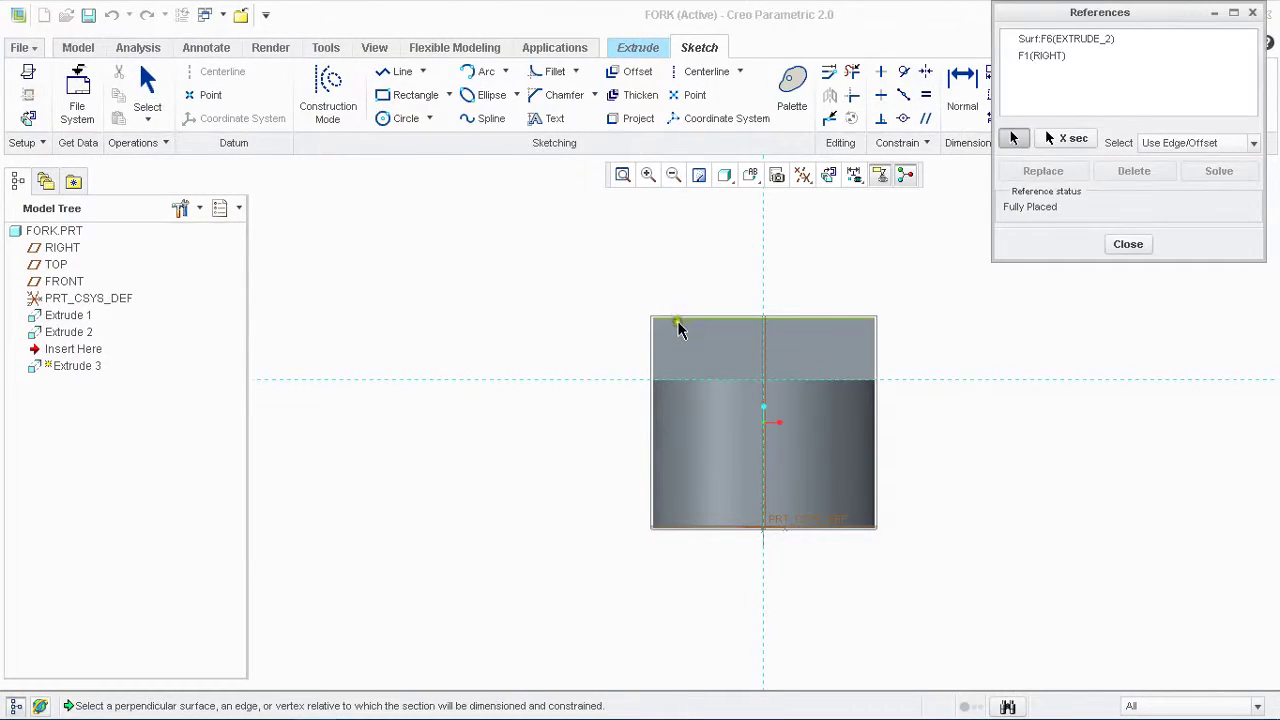
left_click(652, 342)
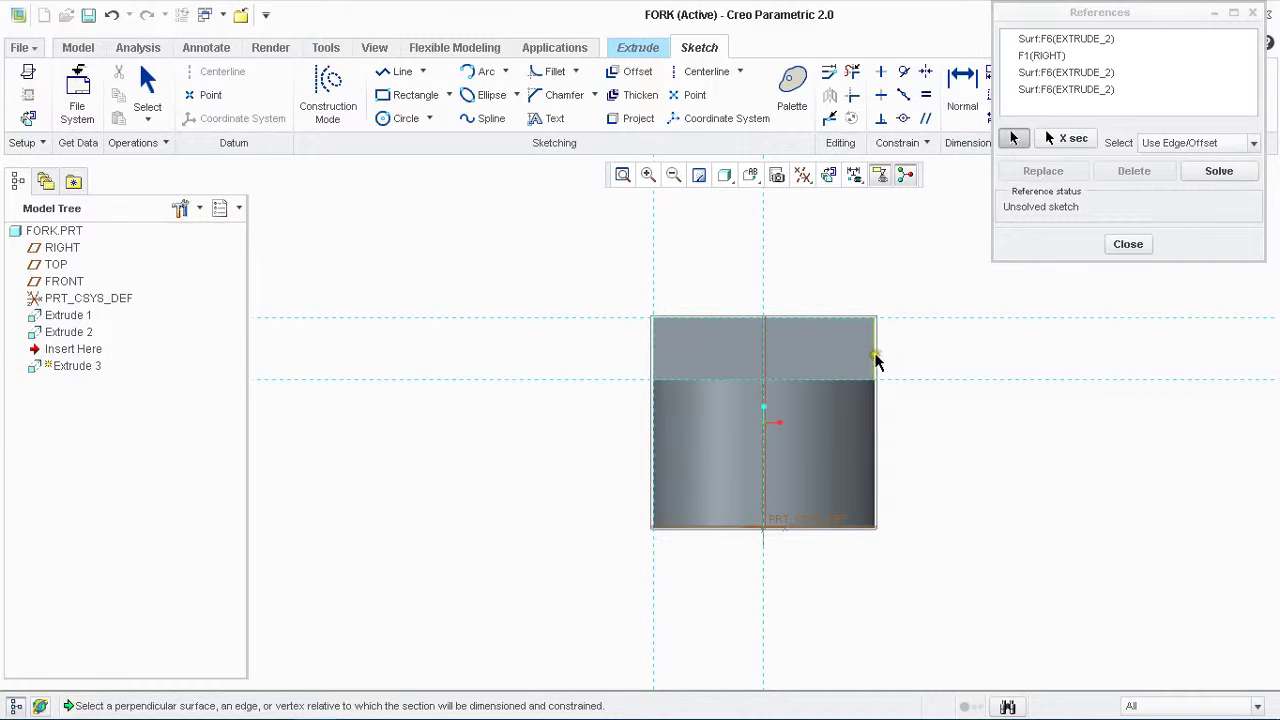
left_click(874, 353)
left_click(1130, 244)
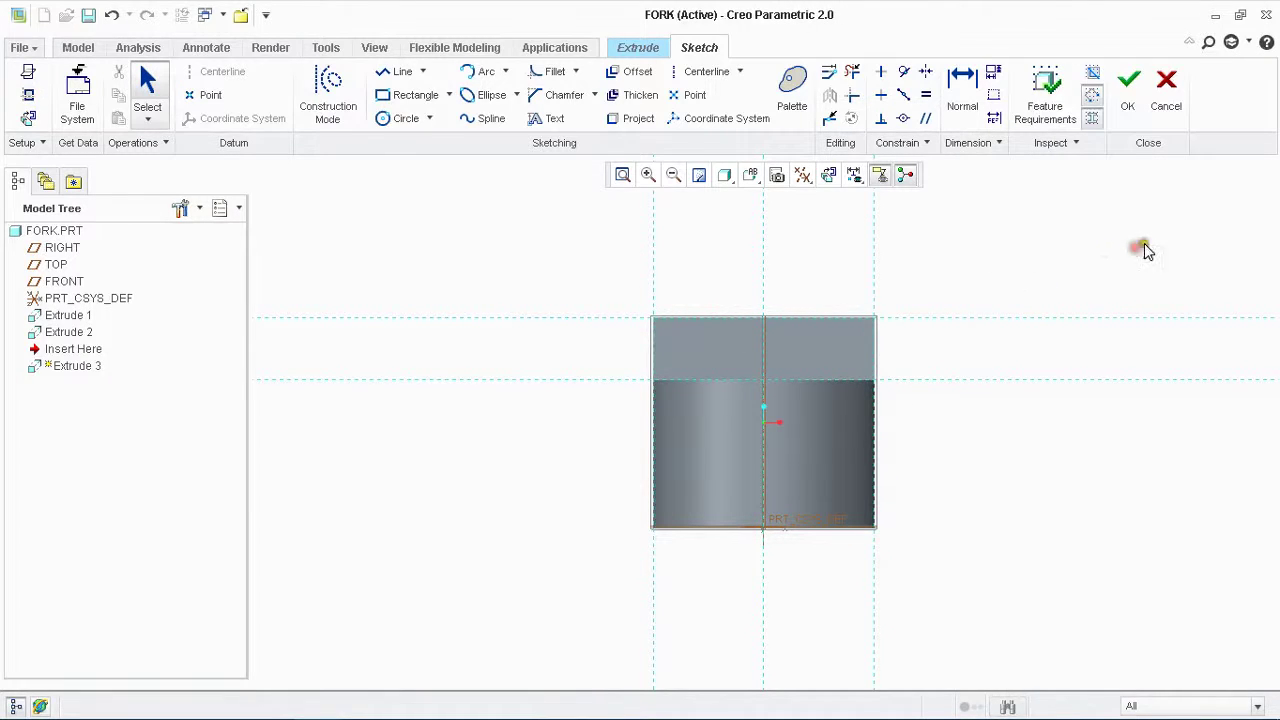
left_click(381, 76)
- Draw a vertical construction line marking the lug centre 18 above the block's top edge
left_click(322, 88)
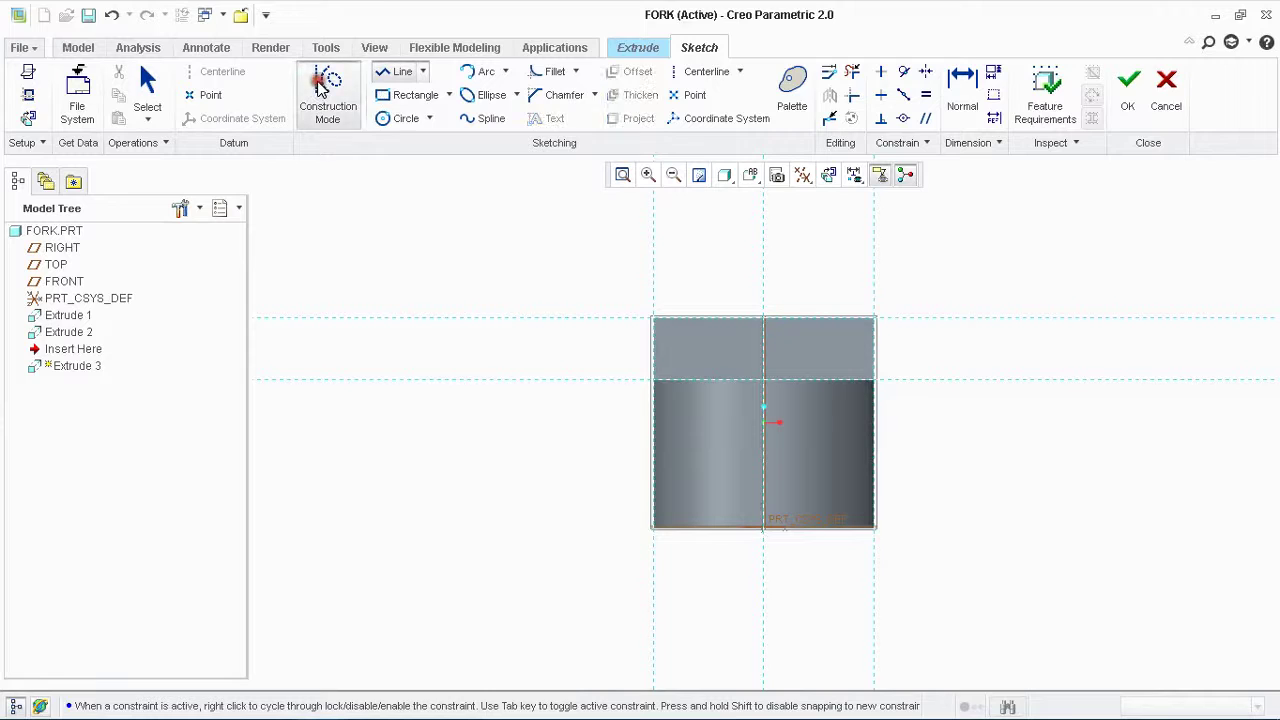
left_click(761, 319)
left_click(763, 244)
middle_click(790, 280)
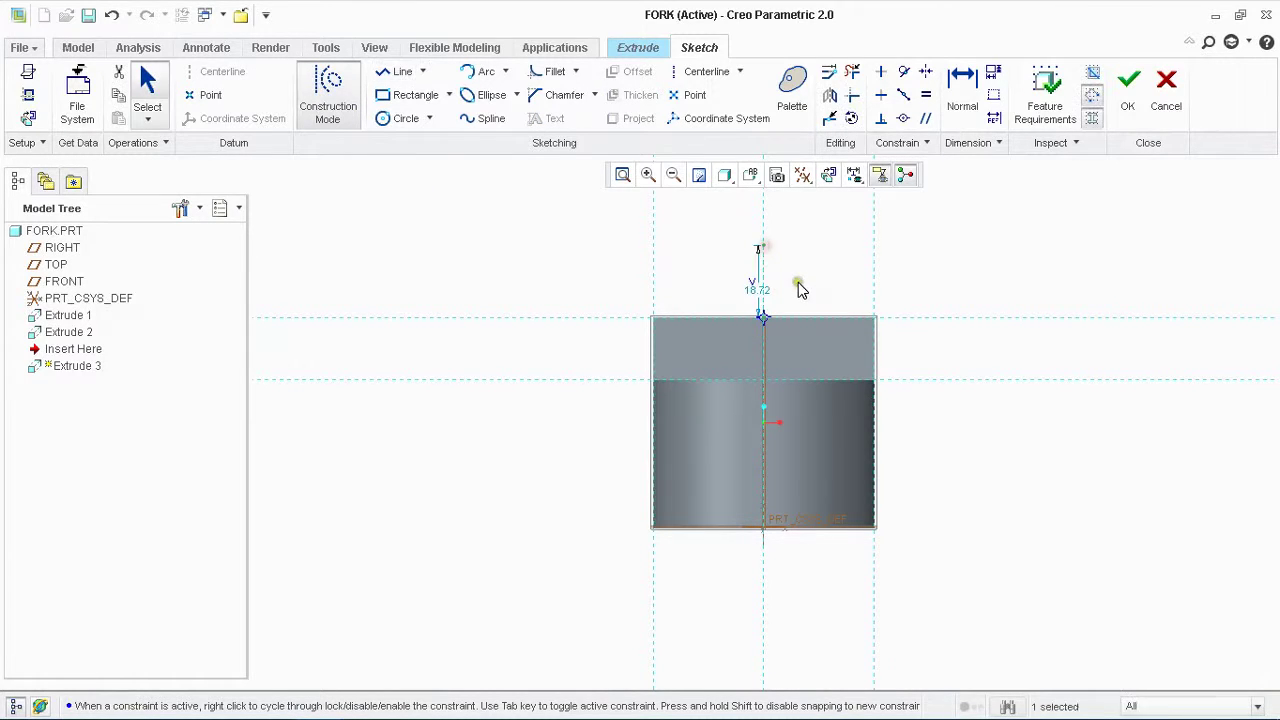
left_click(750, 291)
double_click(750, 290)
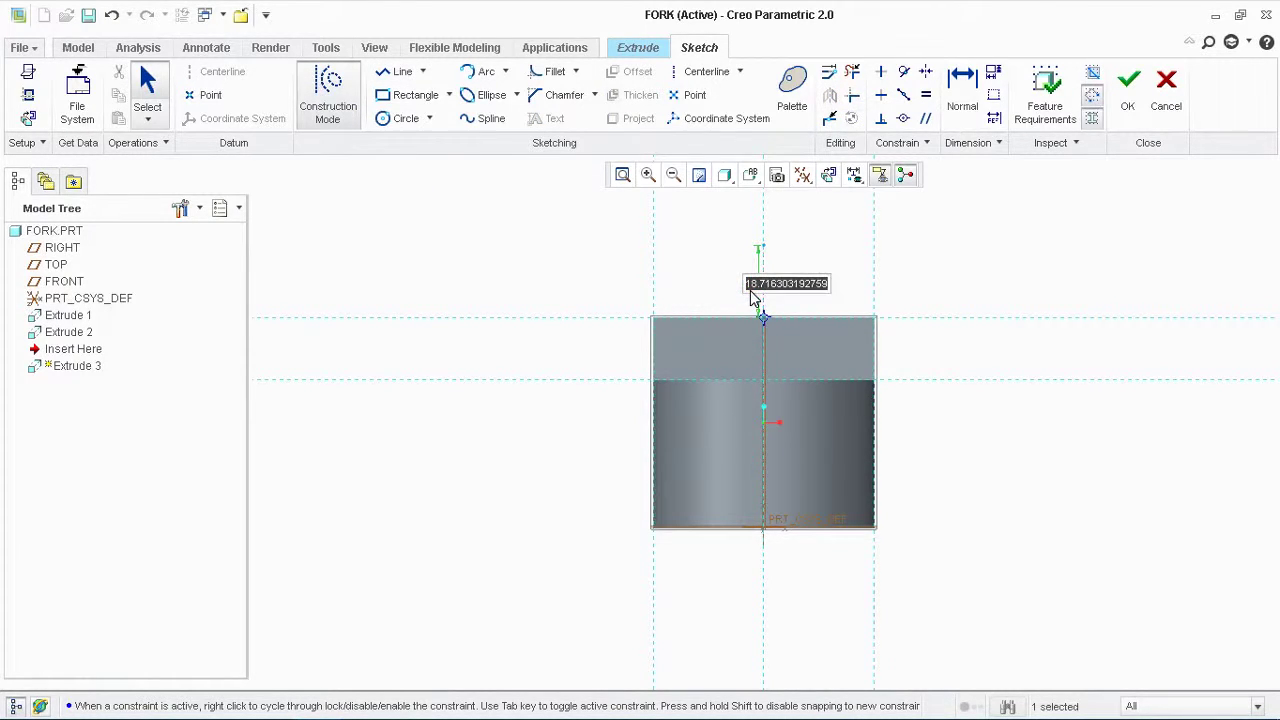
type("10")
key("Return")
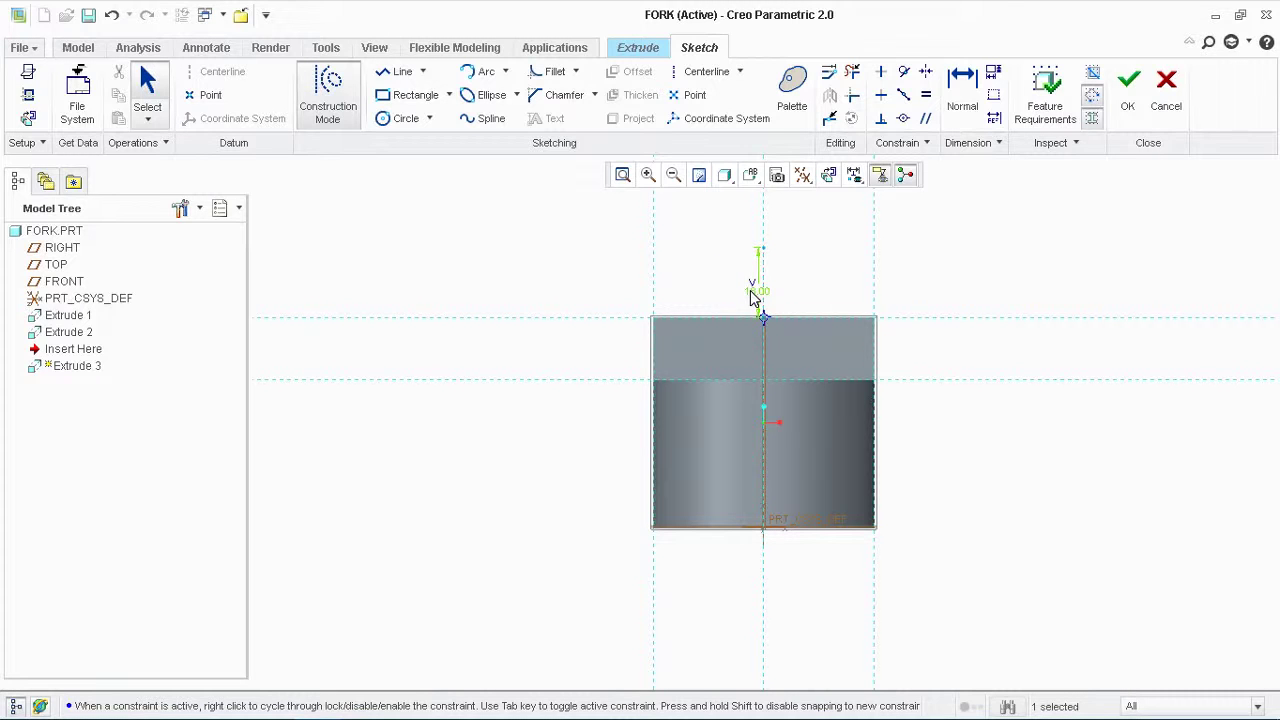
- Draw a 16-diameter circle centred on the construction line's top end
left_click(400, 118)
left_click(329, 110)
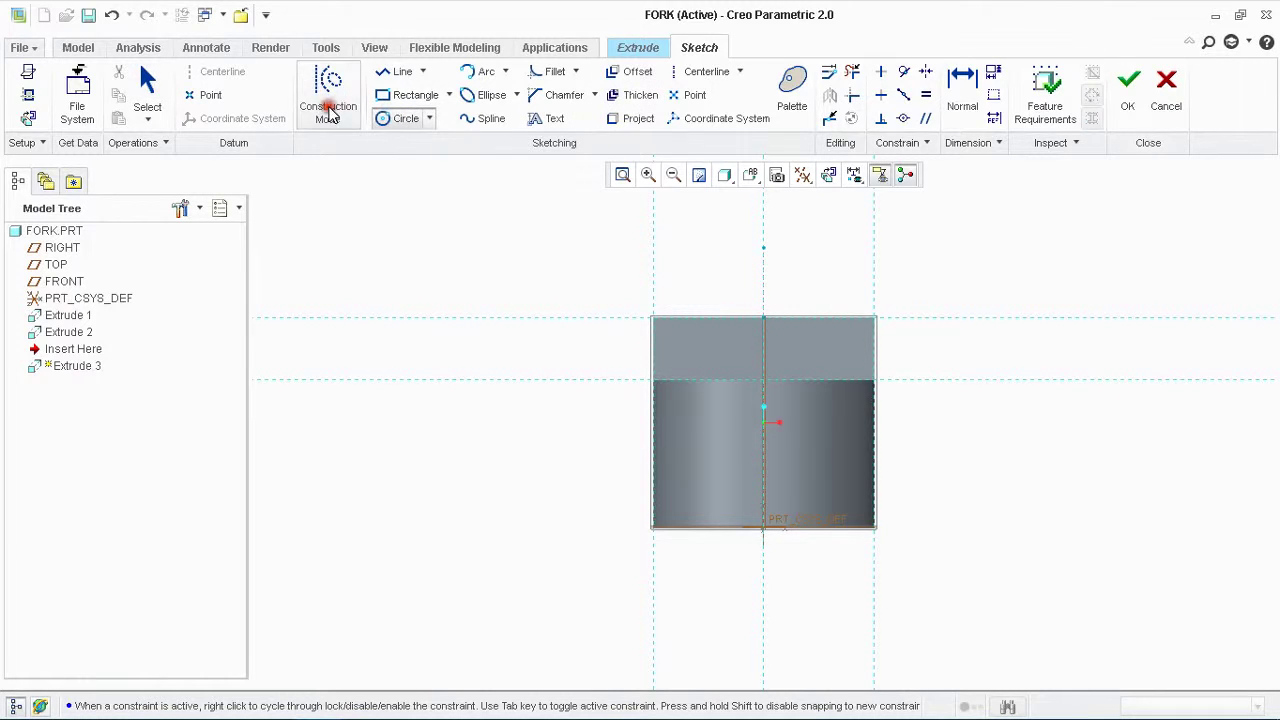
left_click(762, 250)
left_click(778, 233)
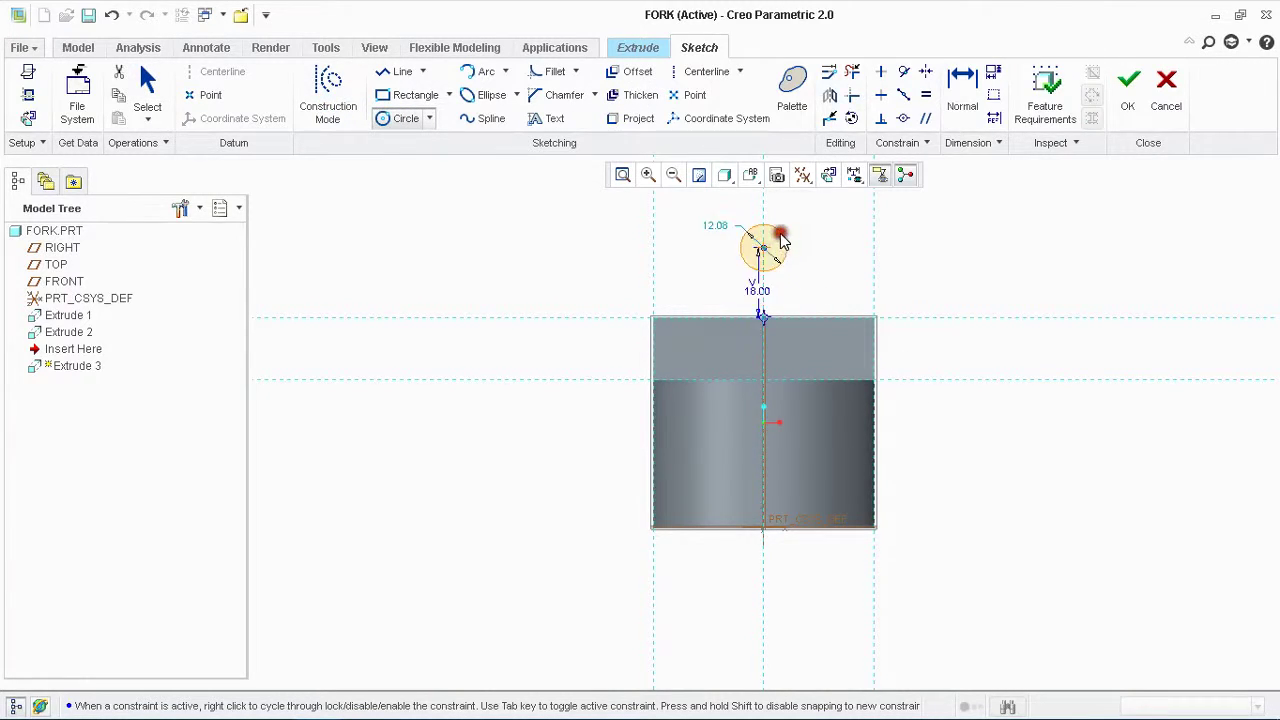
middle_click(735, 228)
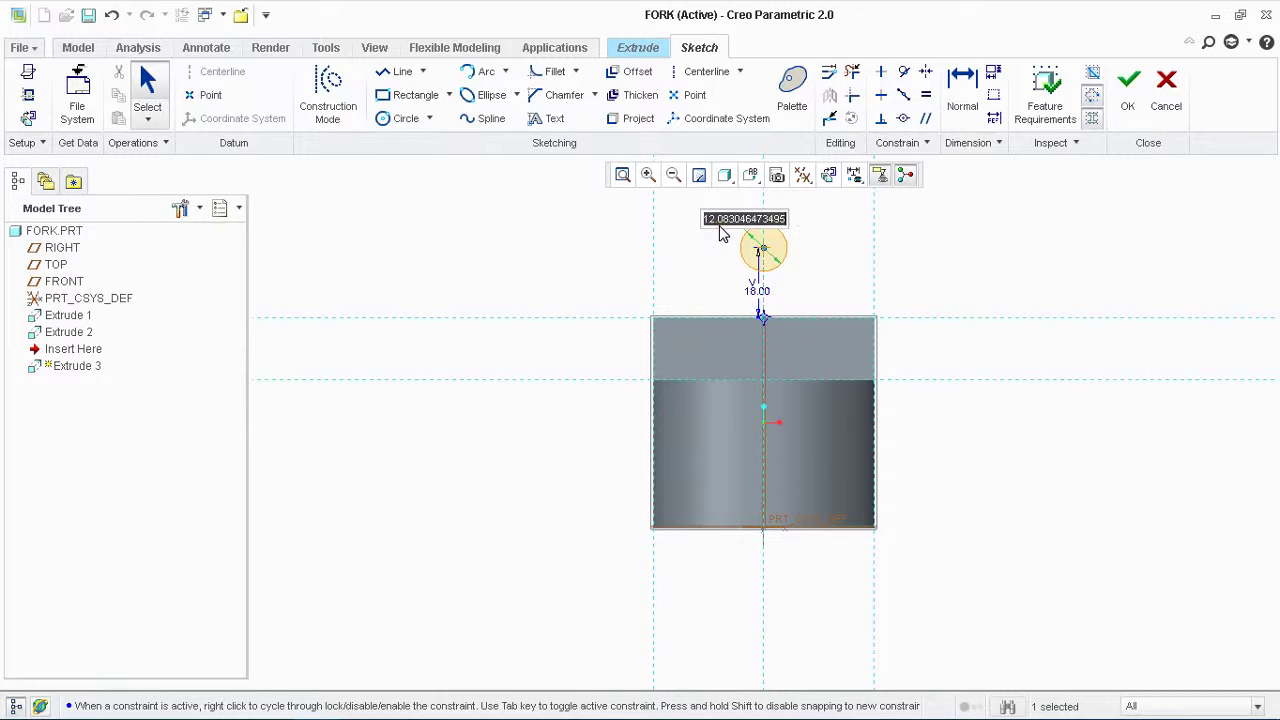
type("16")
key("Return")
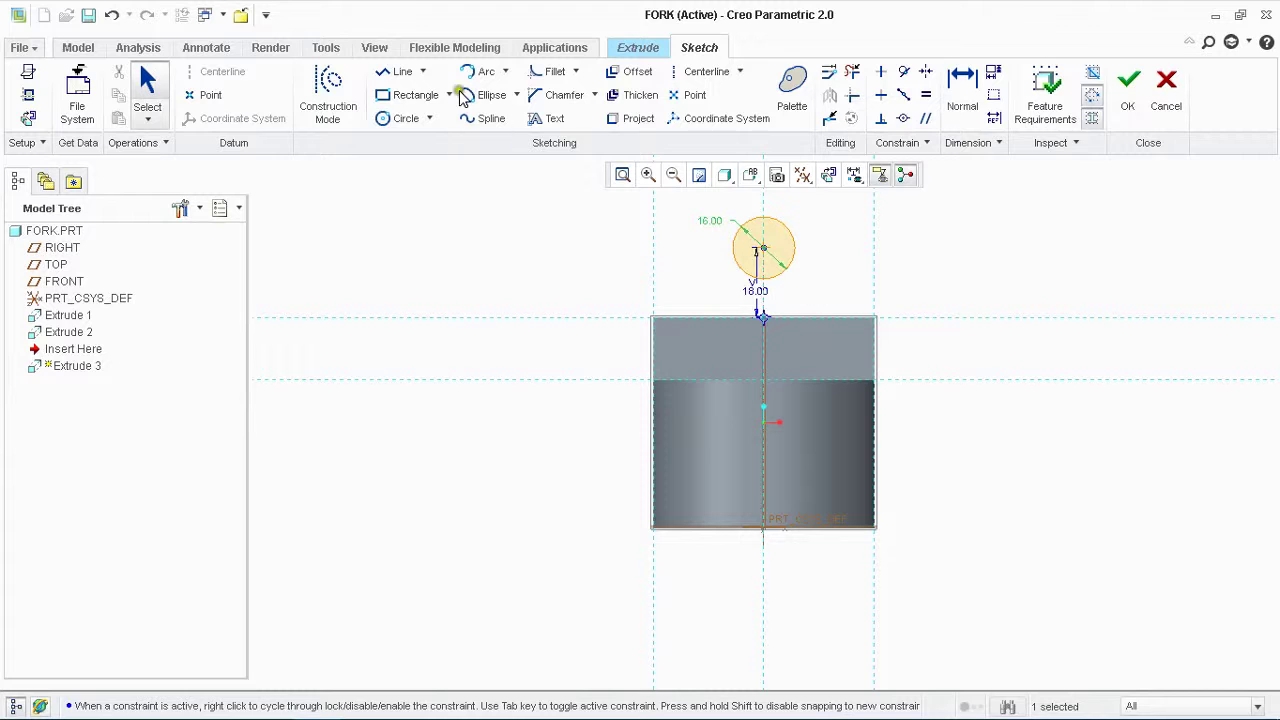
- Add a concentric 40-diameter outer circle and return the sketch to face-on view
left_click(402, 118)
left_click(761, 247)
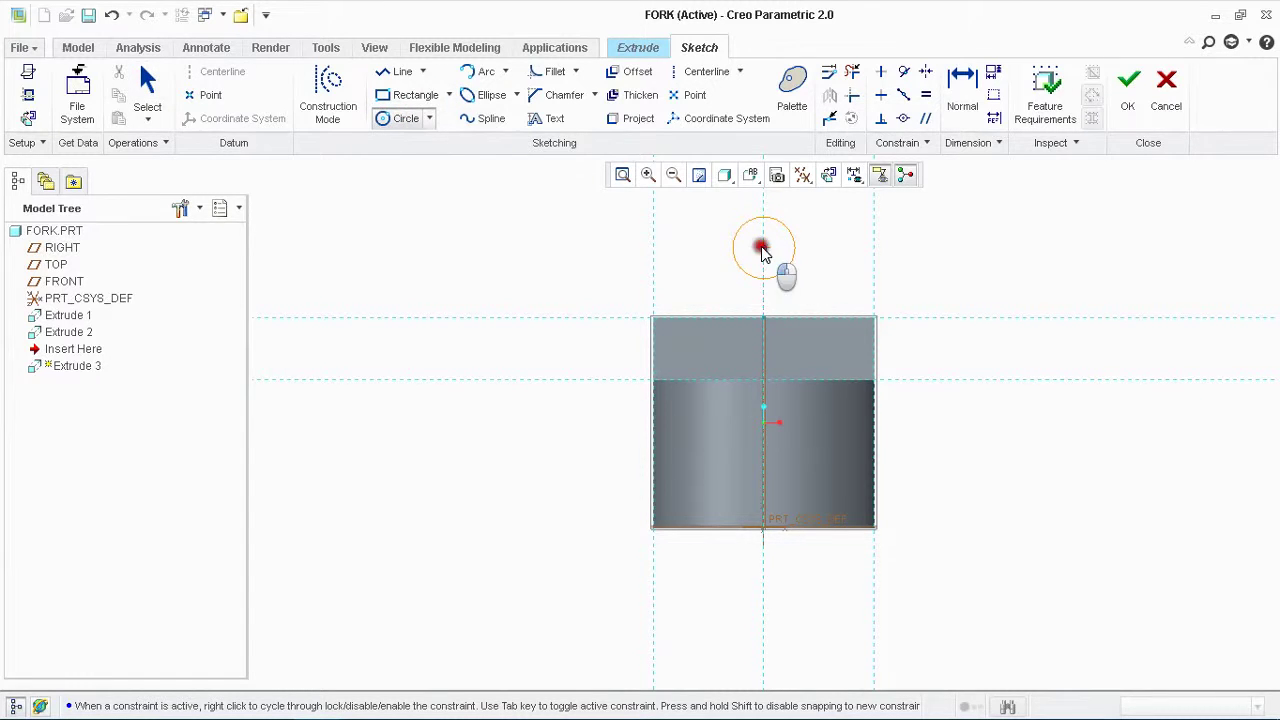
left_click(846, 230)
middle_click(672, 250)
middle_click_drag(630, 235, 626, 249)
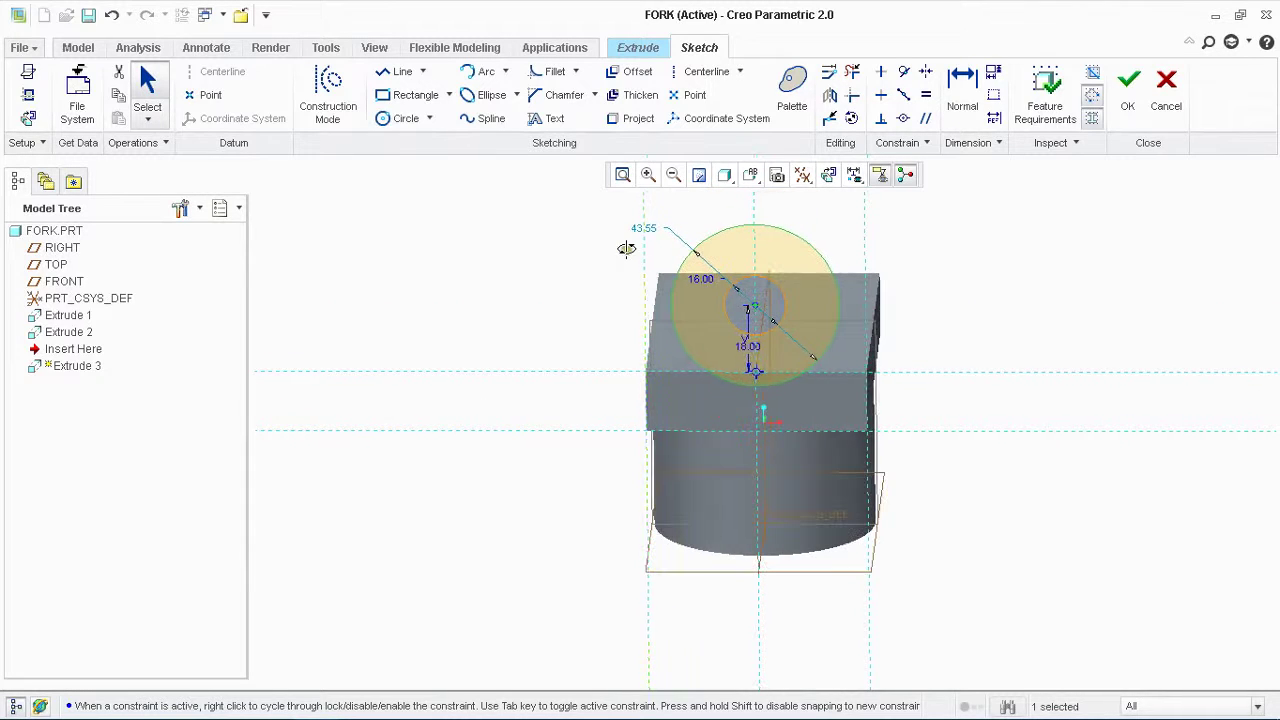
double_click(641, 230)
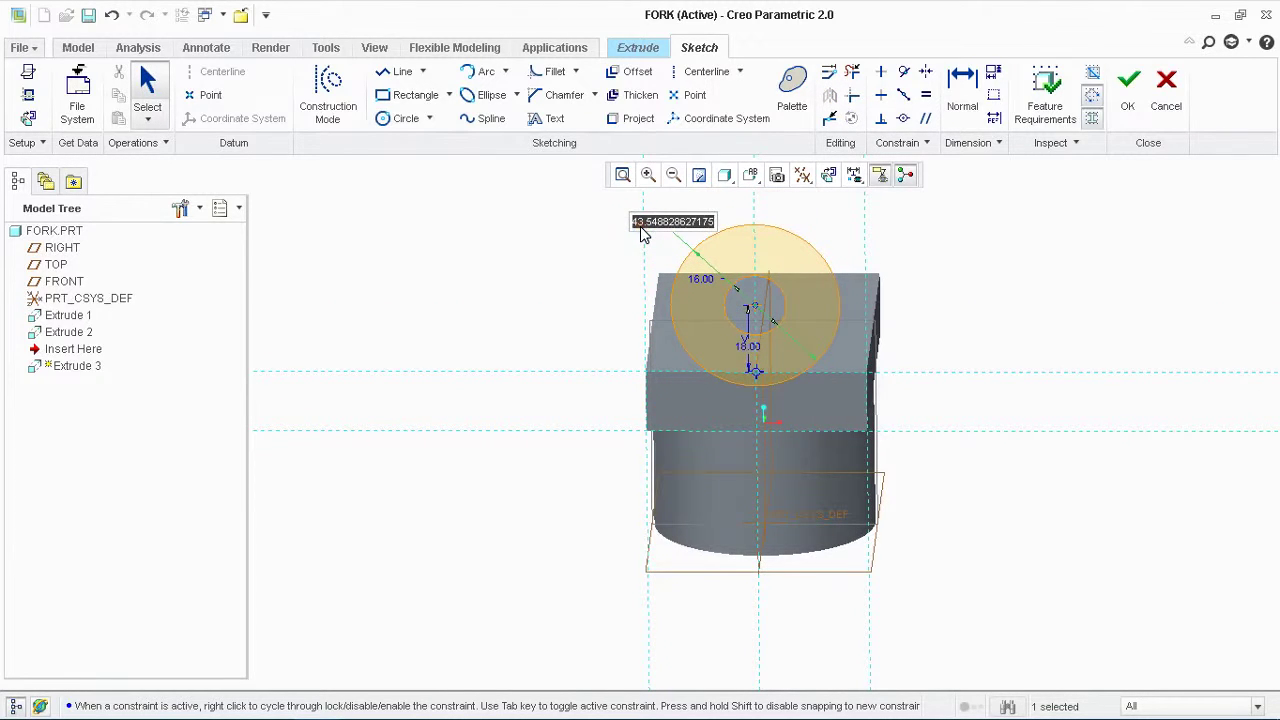
type("40")
key("Return")
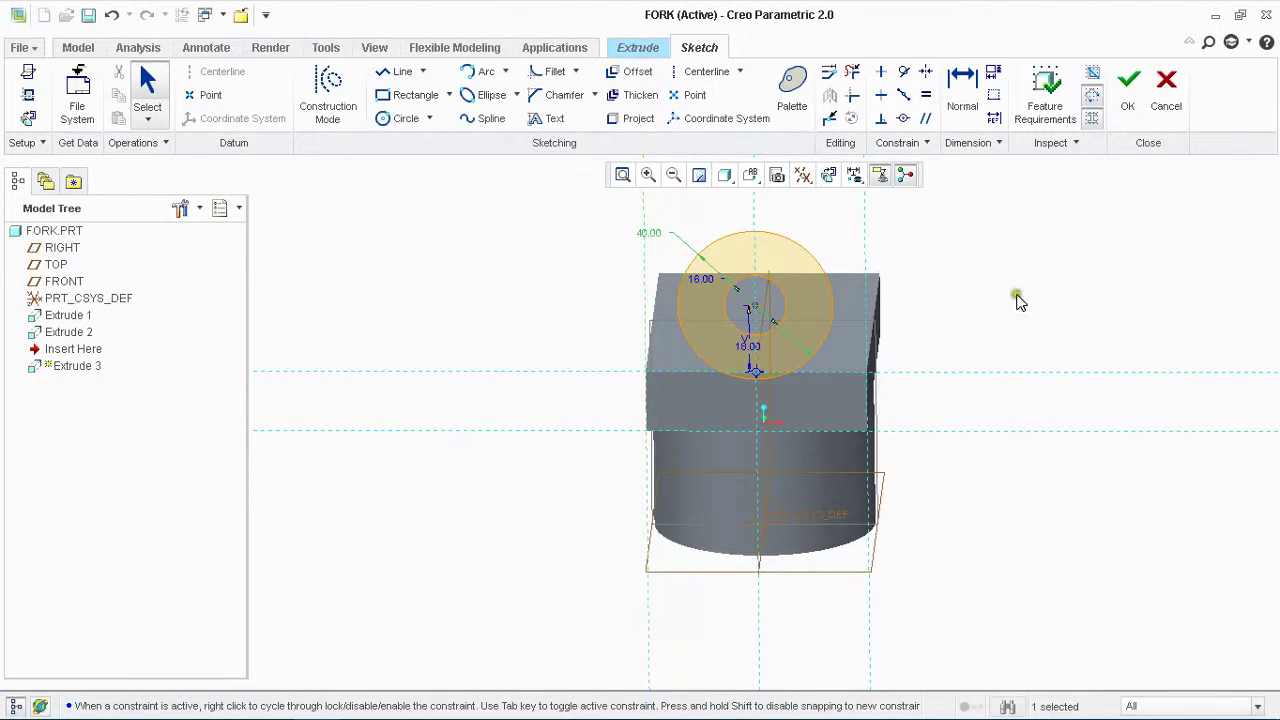
middle_click_drag(1026, 340, 917, 235)
left_click(830, 178)
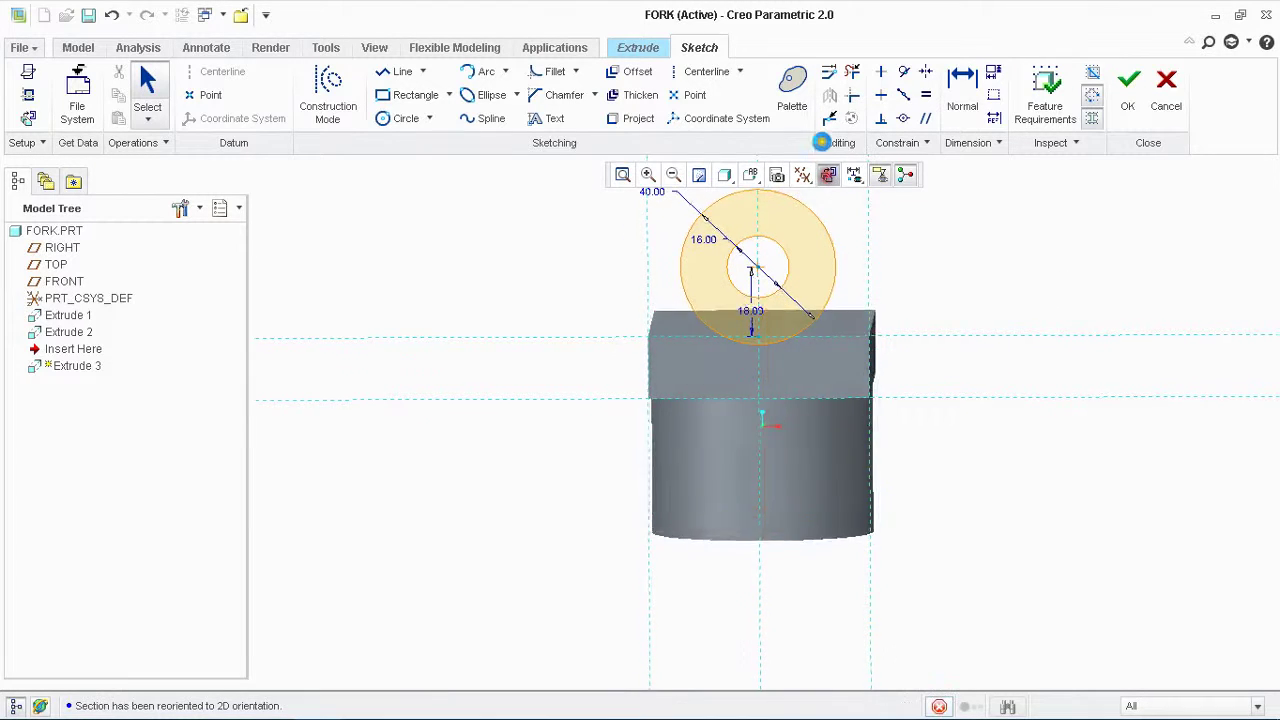
- Draw two lines from the block's top corners tangent to the 40 circle
left_click(395, 72)
left_click(648, 336)
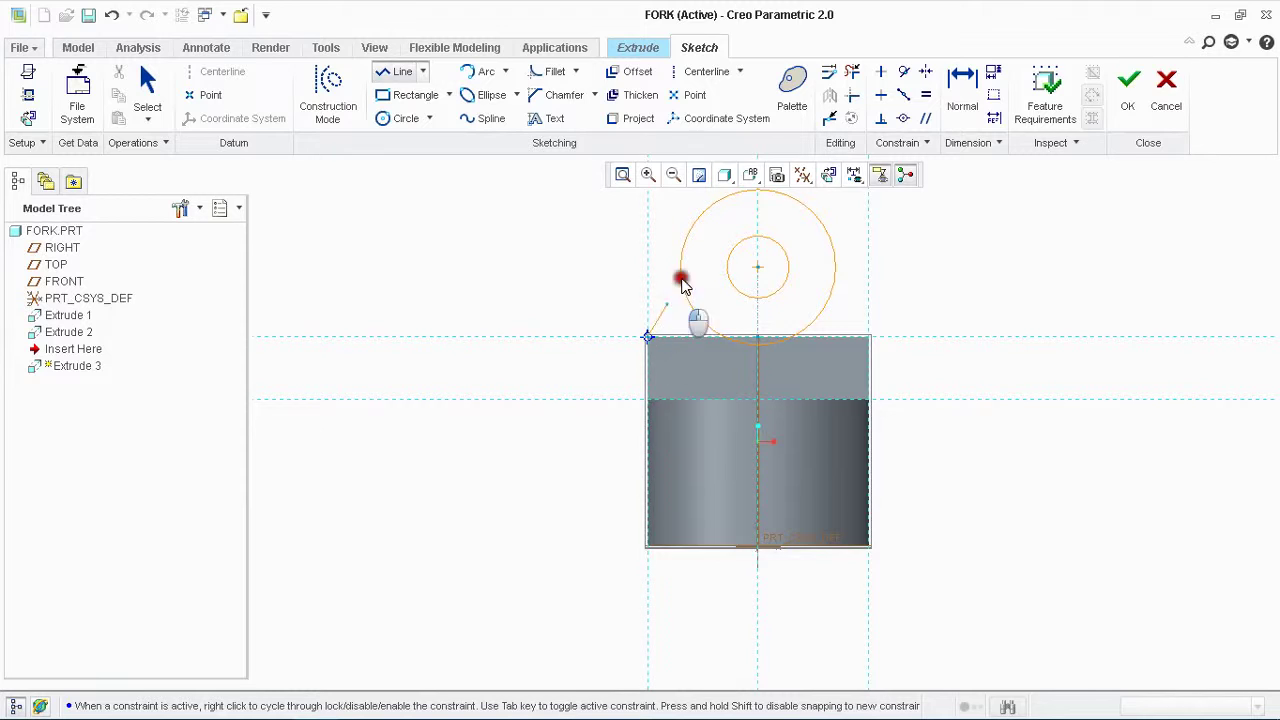
left_click(690, 240)
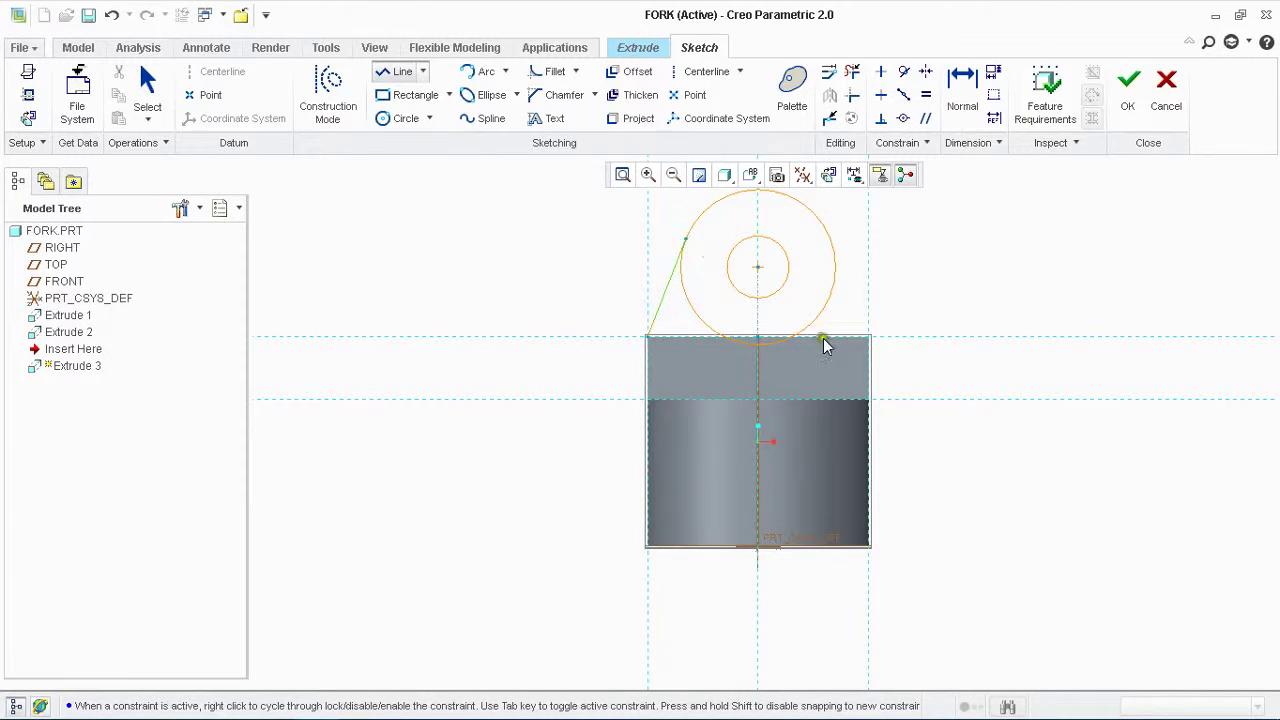
middle_click(860, 337)
left_click(868, 337)
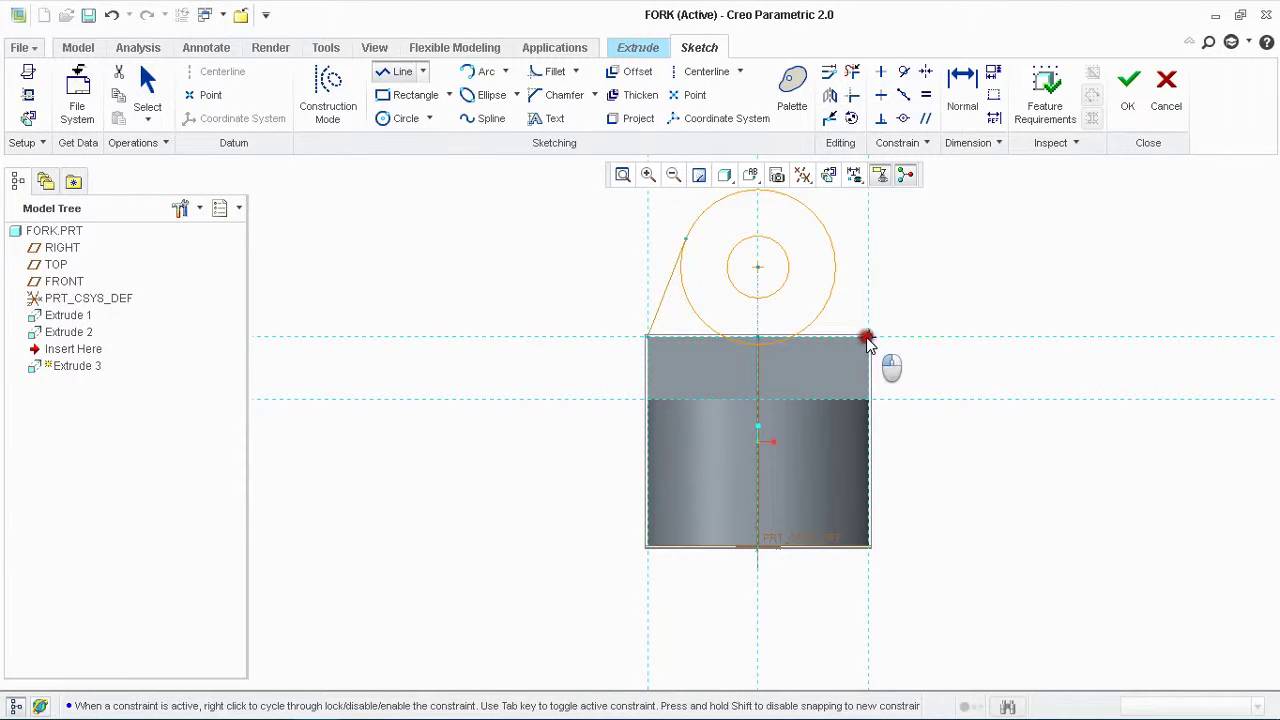
left_click(833, 242)
middle_click(894, 291)
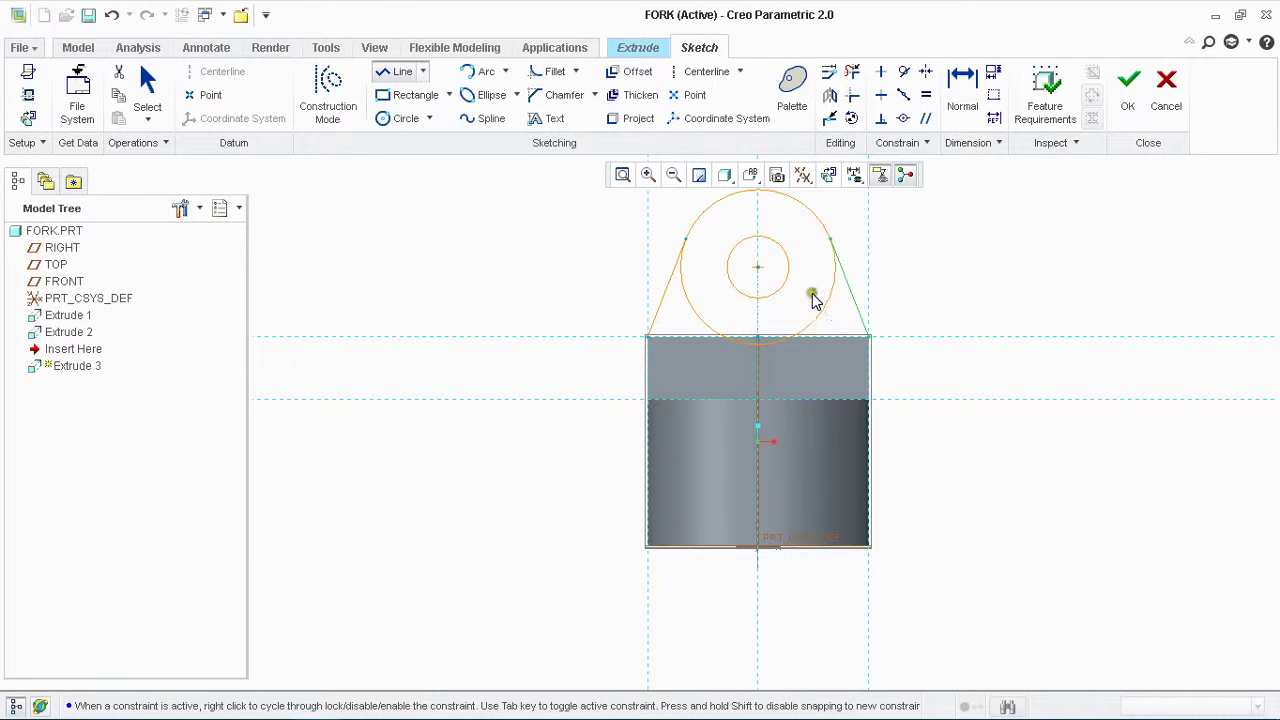
- Trim away the lower arc of the 40 circle and close the profile with a base line
left_click(849, 75)
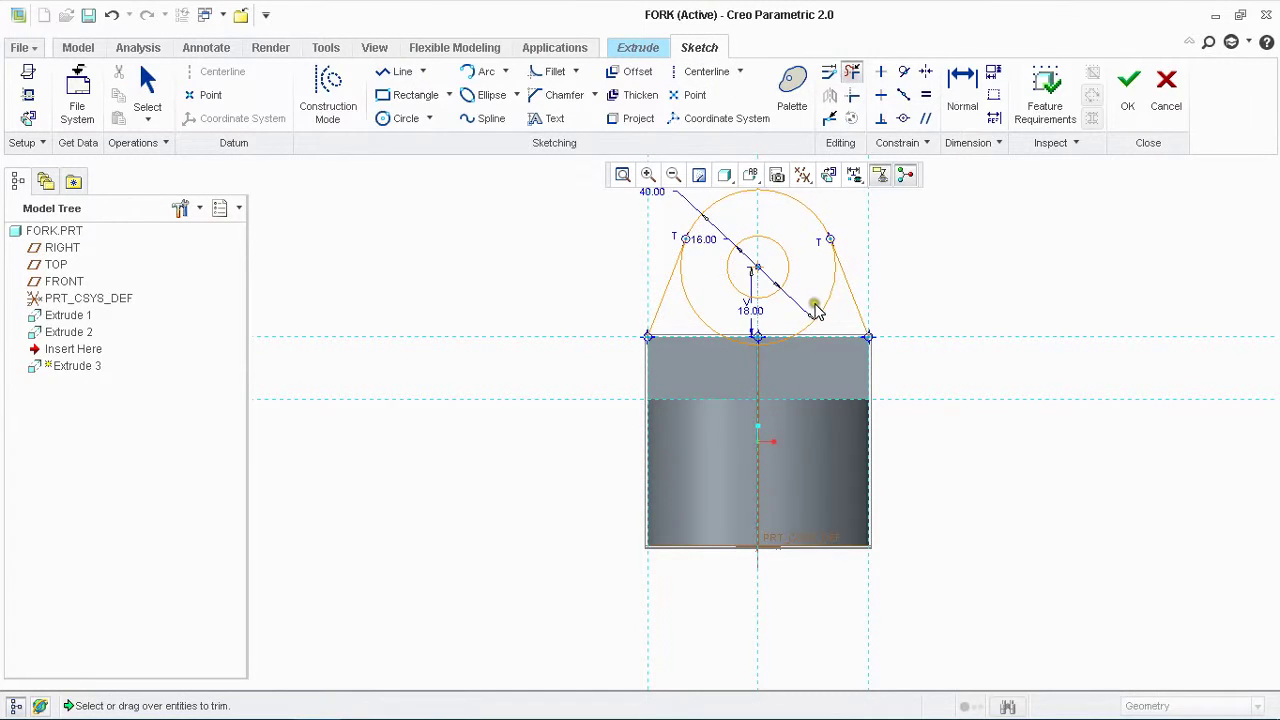
left_click(818, 314)
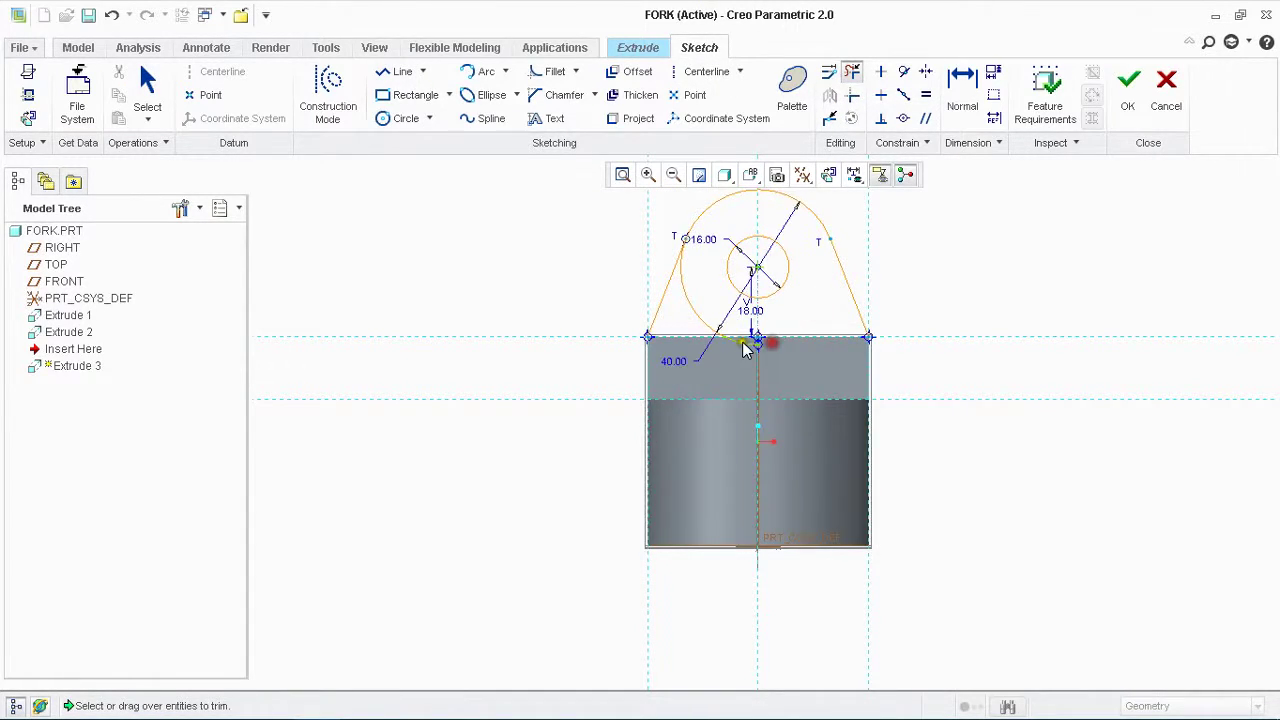
left_click(700, 311)
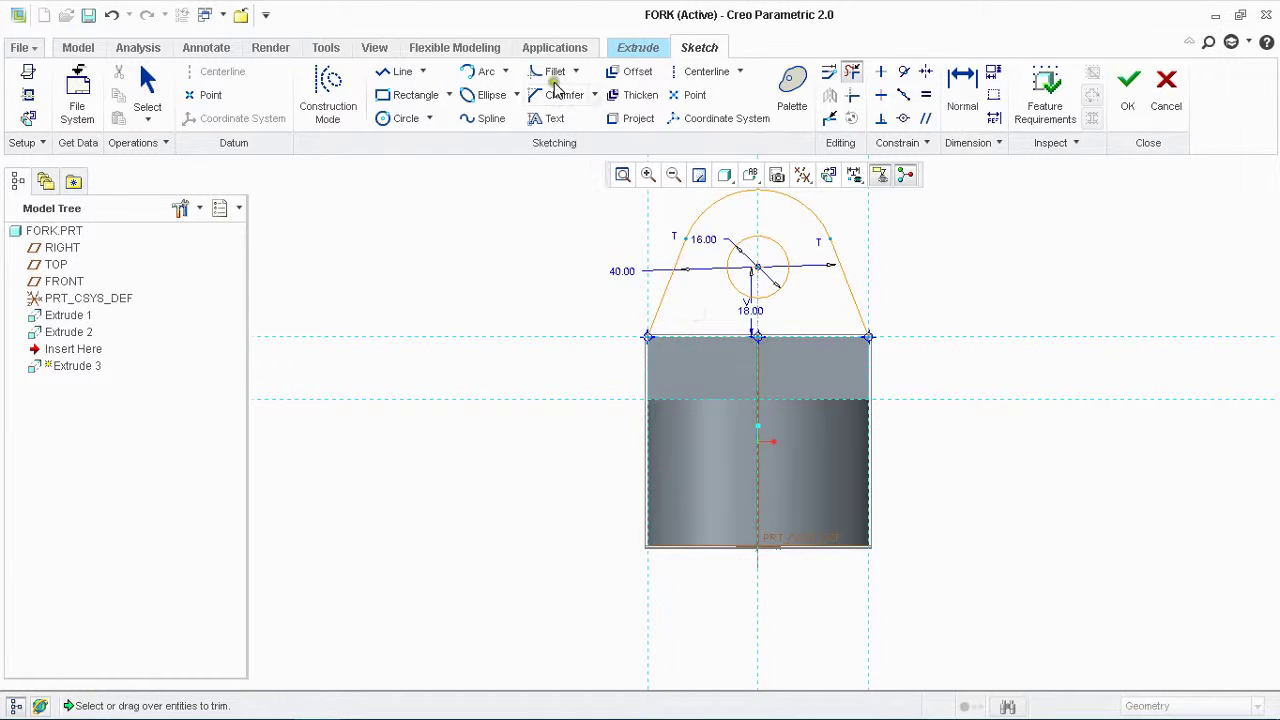
left_click(392, 78)
left_click(646, 338)
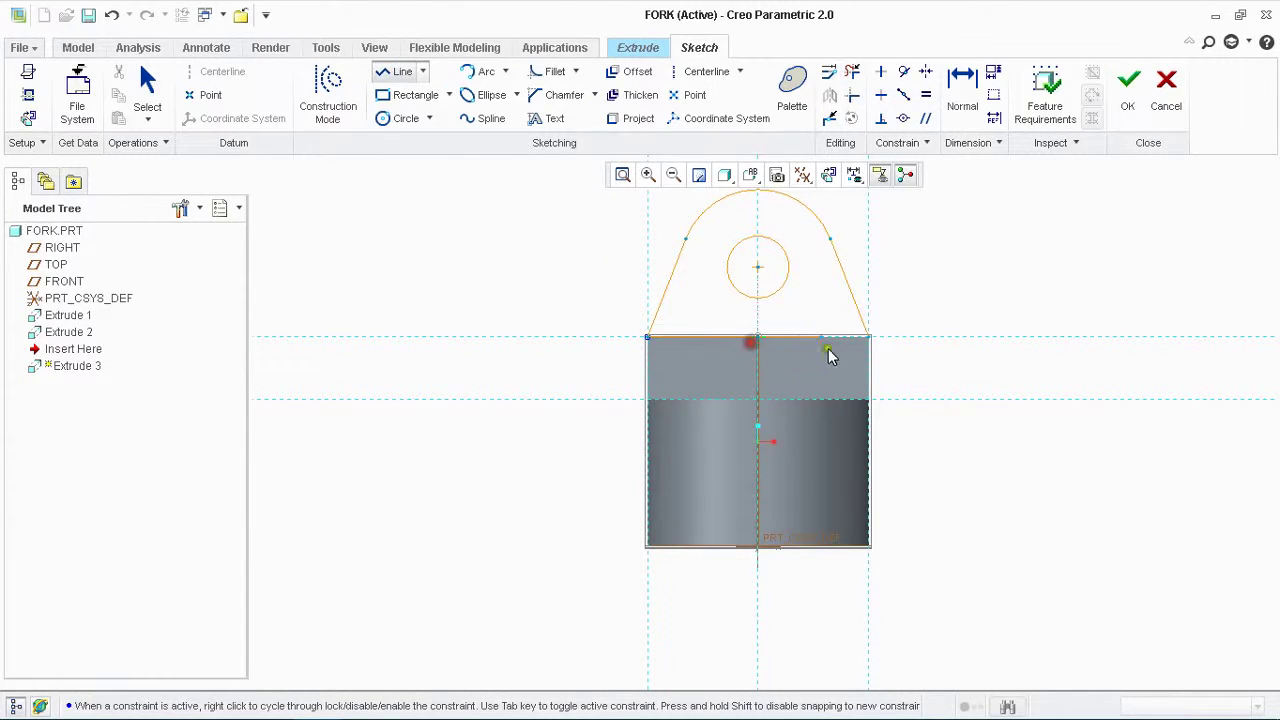
left_click(868, 338)
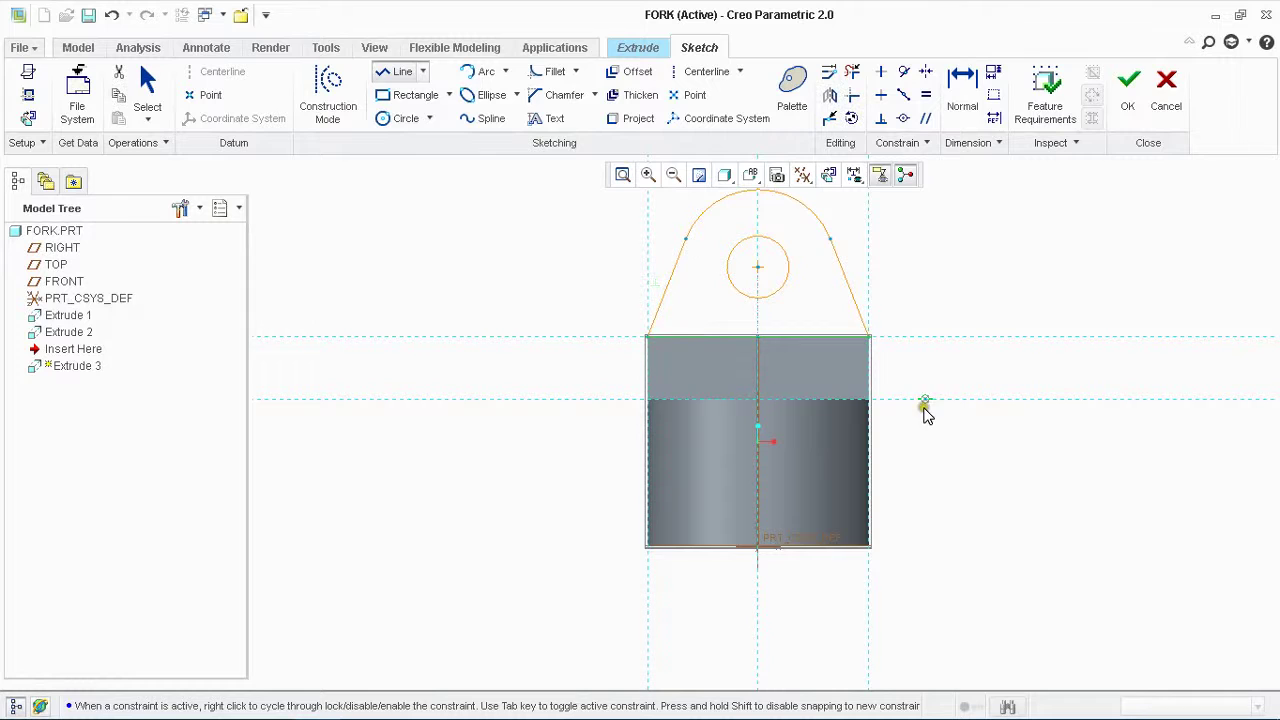
middle_click(885, 377)
- Extrude the lug profile 14.00 deep to form the holed lug on the block
left_click(1128, 84)
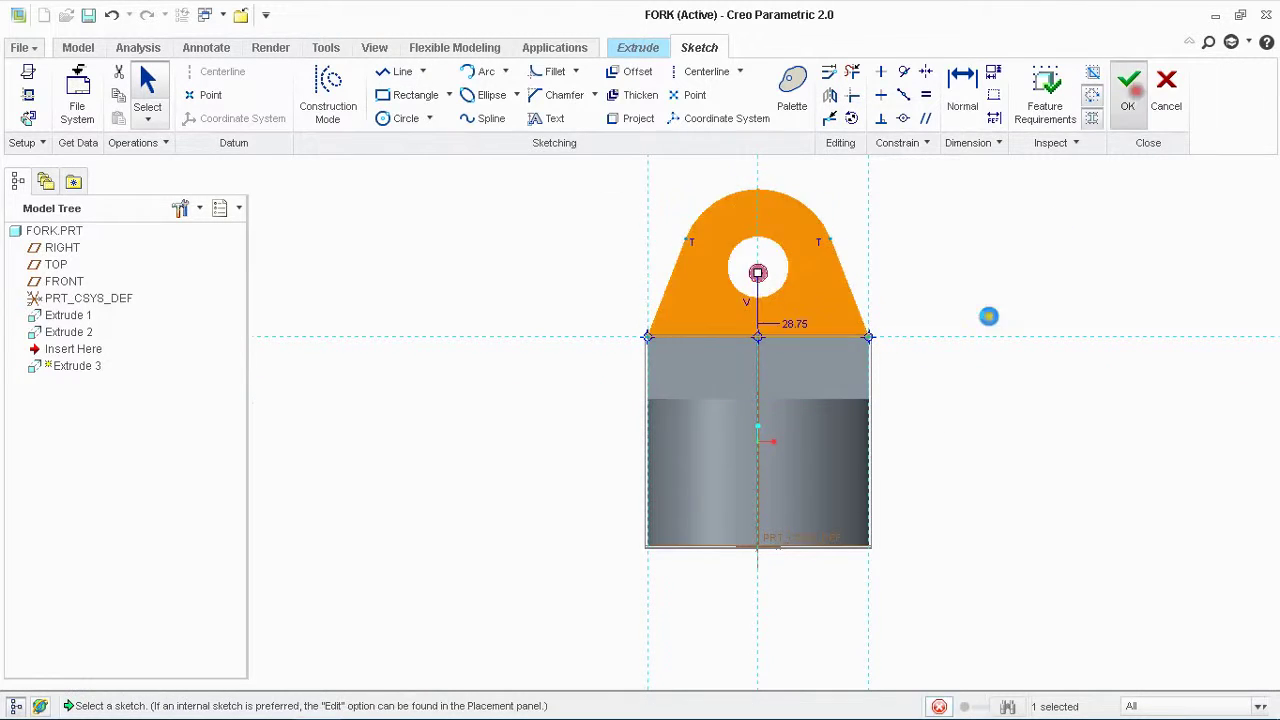
double_click(567, 445)
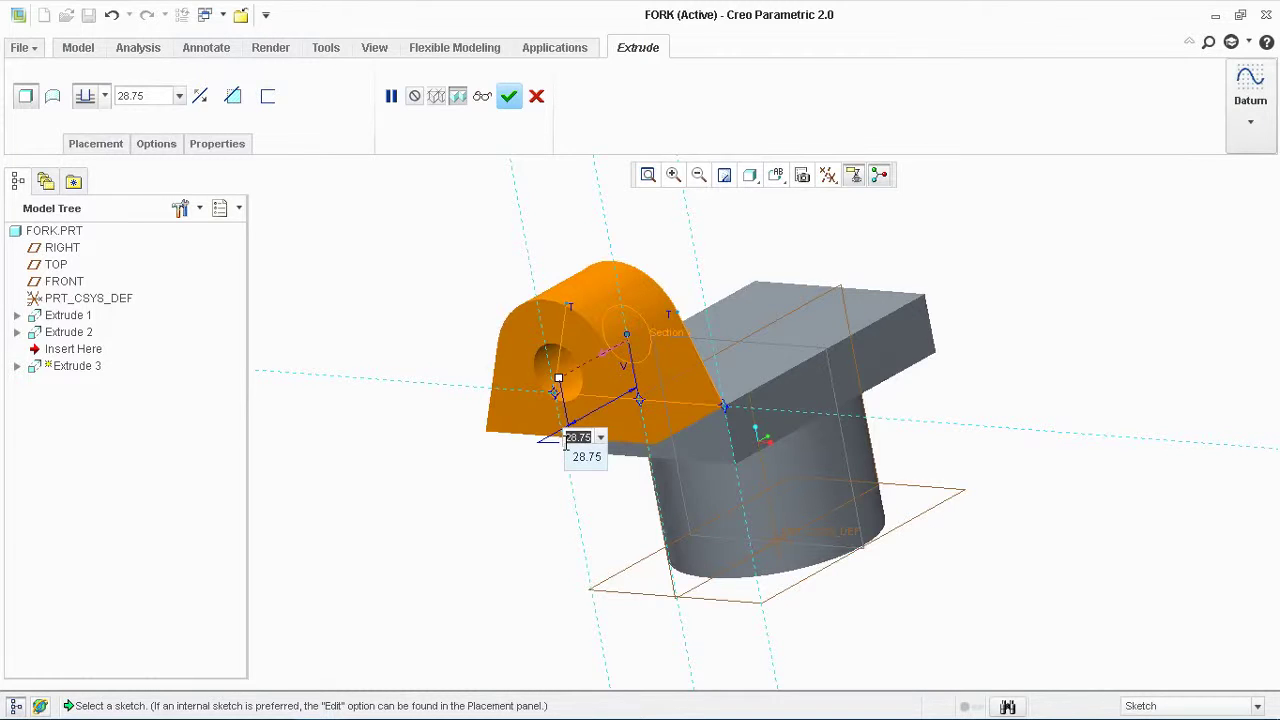
type("14")
key("Return")
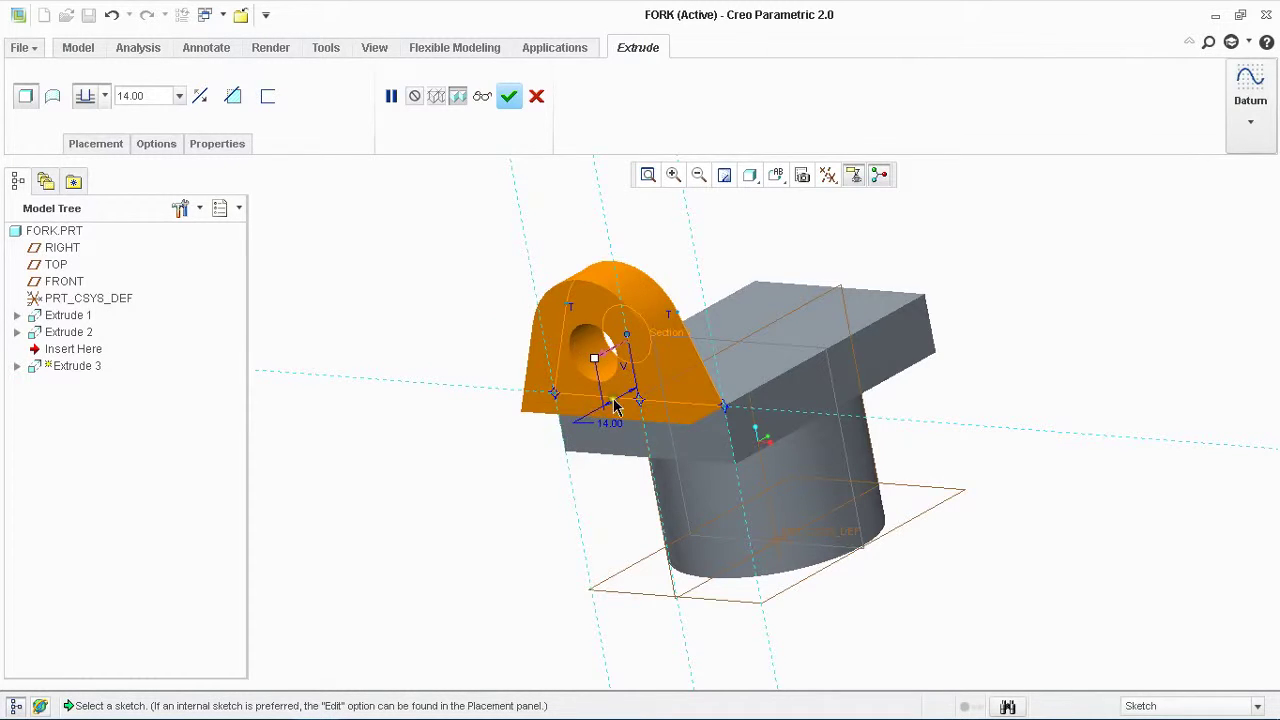
middle_click_drag(612, 360, 897, 449)
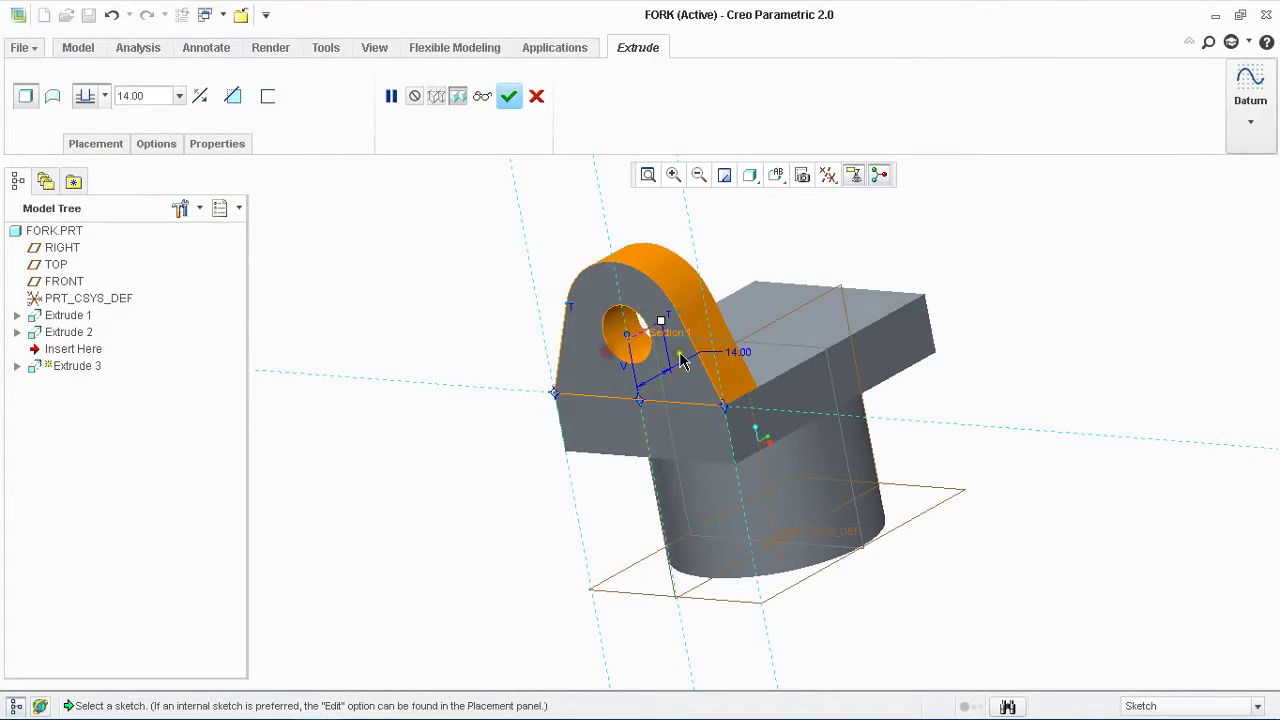
left_click(509, 96)
middle_click_drag(834, 317, 856, 325)
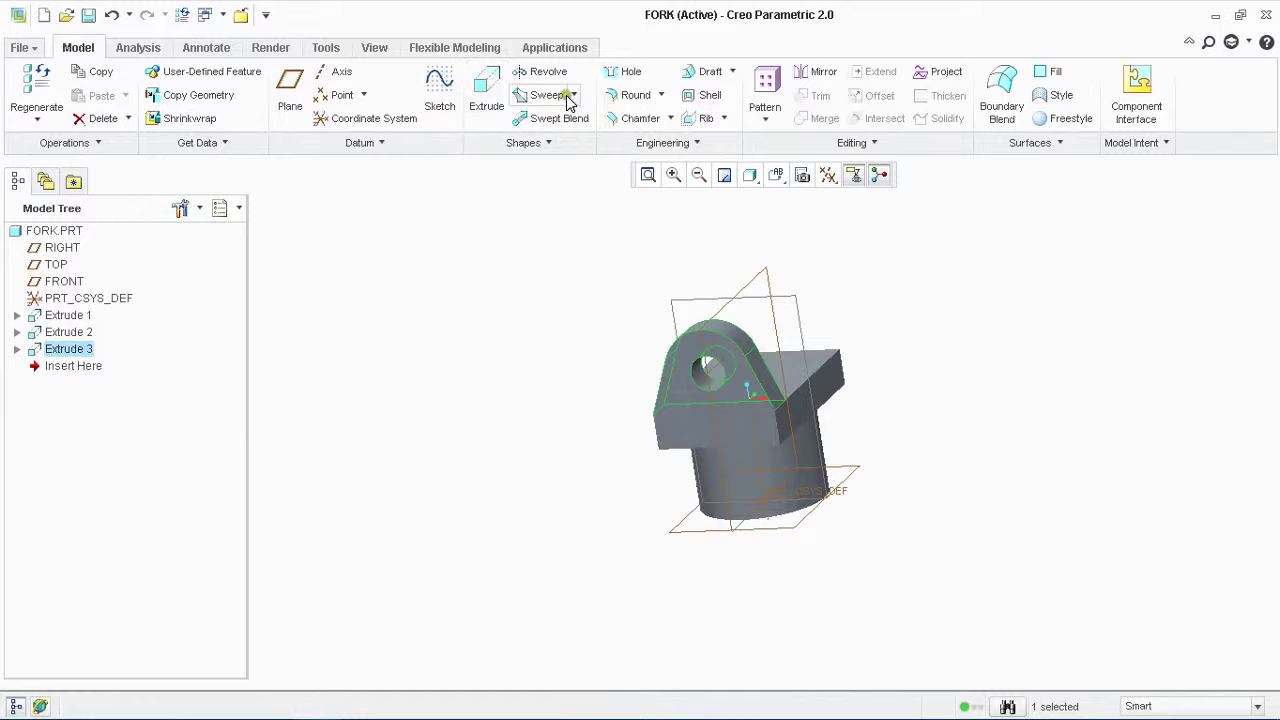
- Mirror the lug across the TOP datum plane to create the opposite lug
left_click(817, 80)
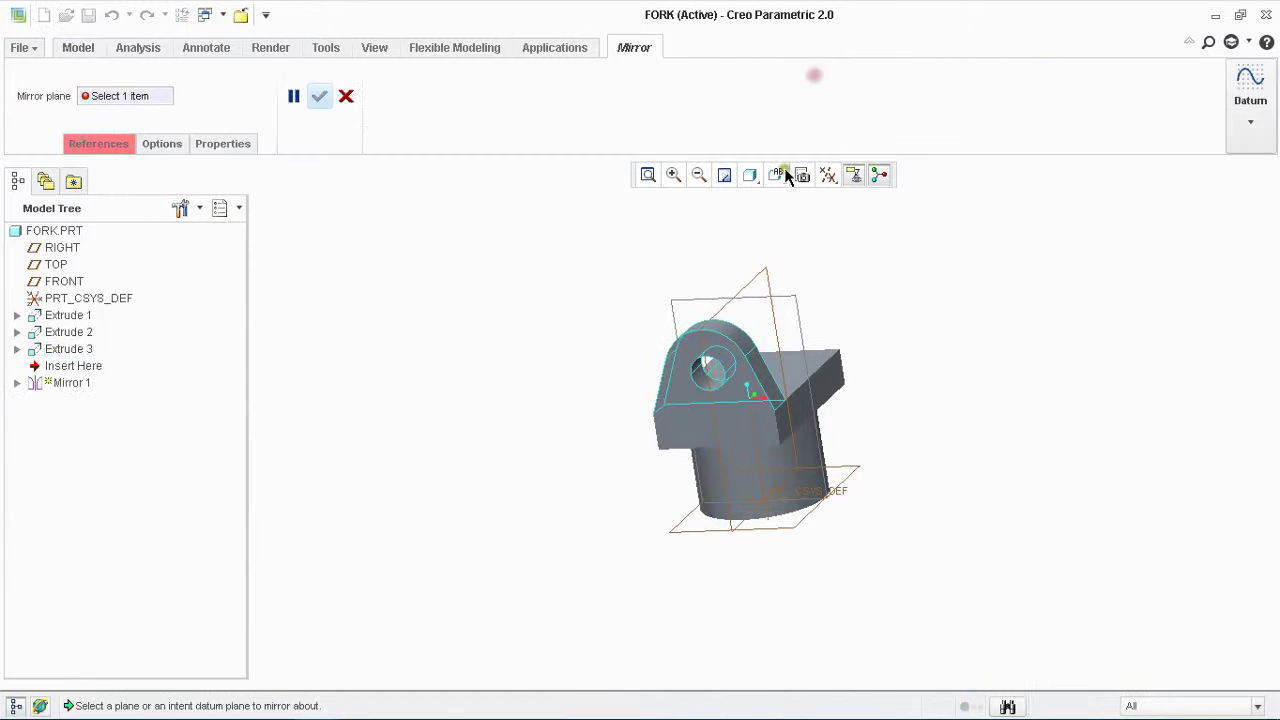
left_click(797, 303)
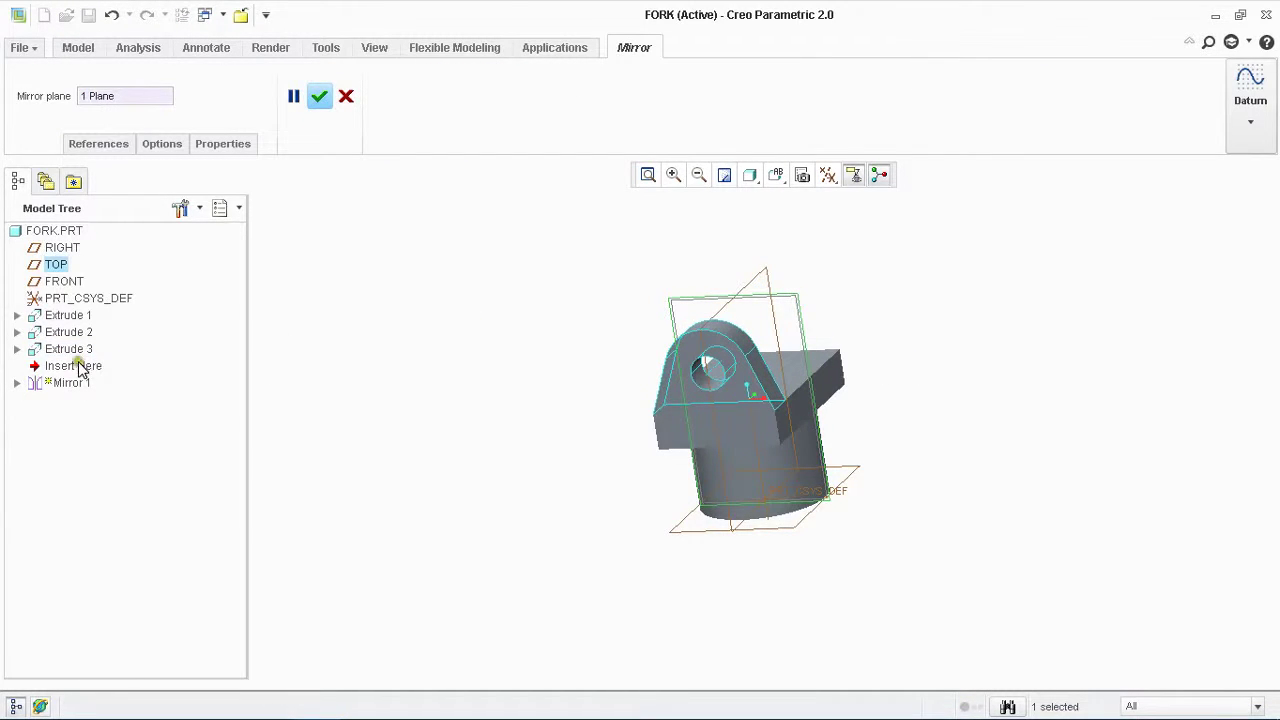
left_click(320, 97)
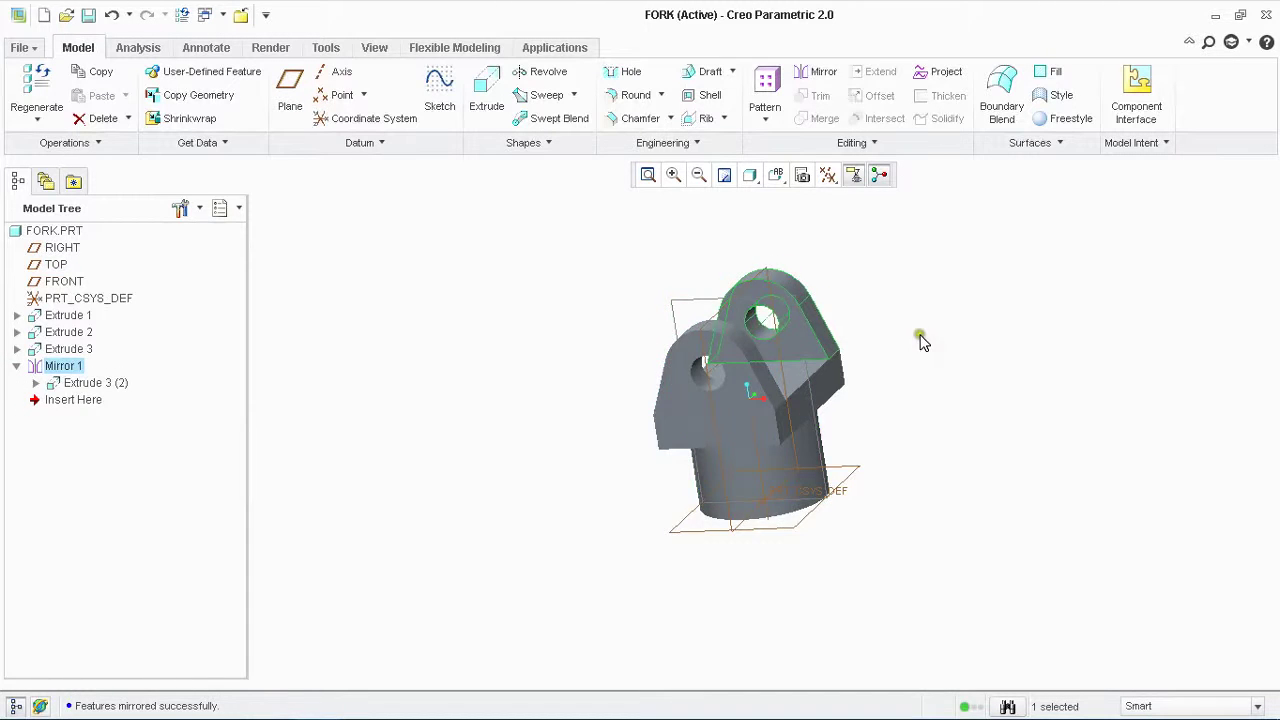
mouse_move(920, 337)
middle_mouse_down()
mouse_move(857, 349)
mouse_move(930, 355)
mouse_move(920, 350)
middle_mouse_up()
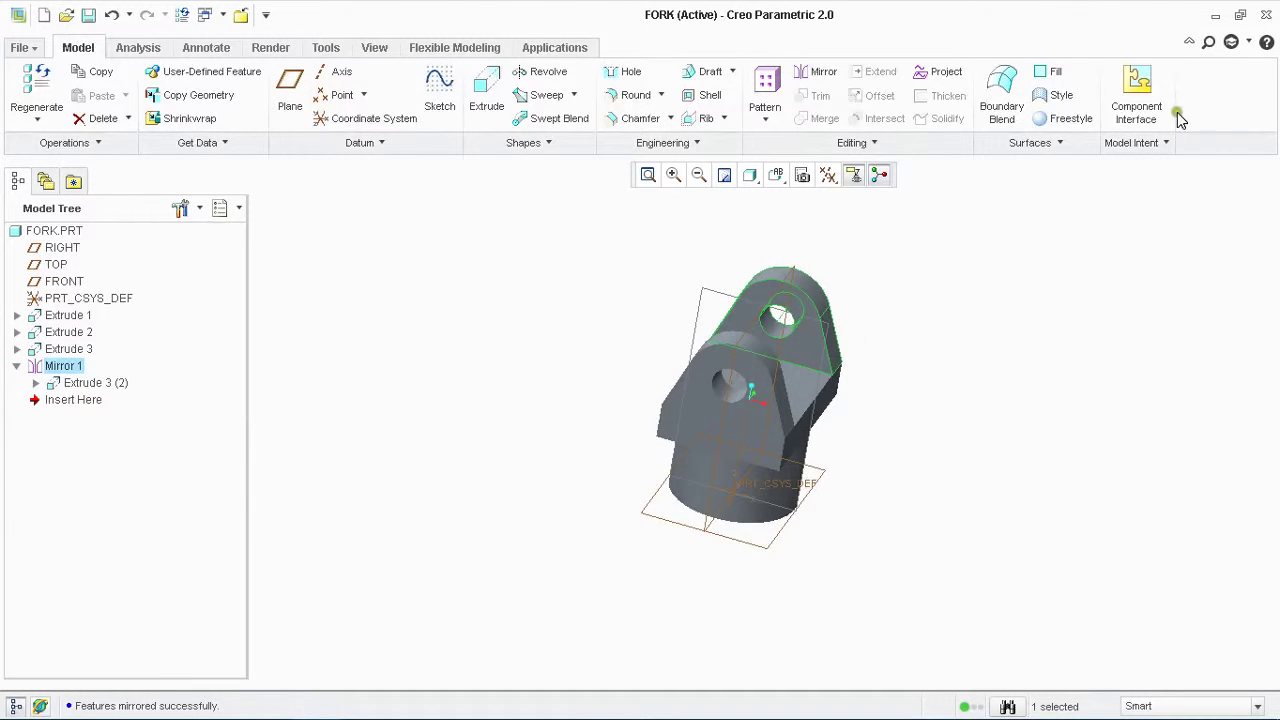
mouse_move(473, 341)
middle_mouse_down()
mouse_move(474, 366)
mouse_move(517, 183)
mouse_move(476, 366)
middle_mouse_up()
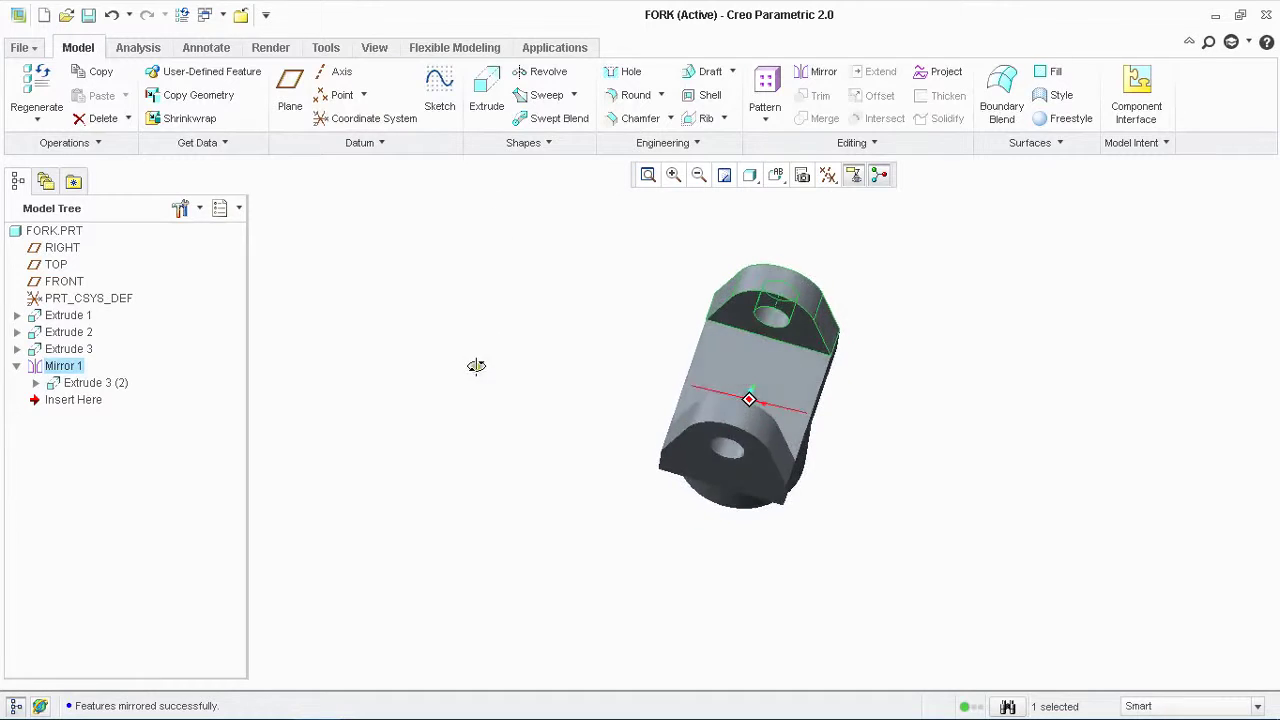
left_click(486, 98)
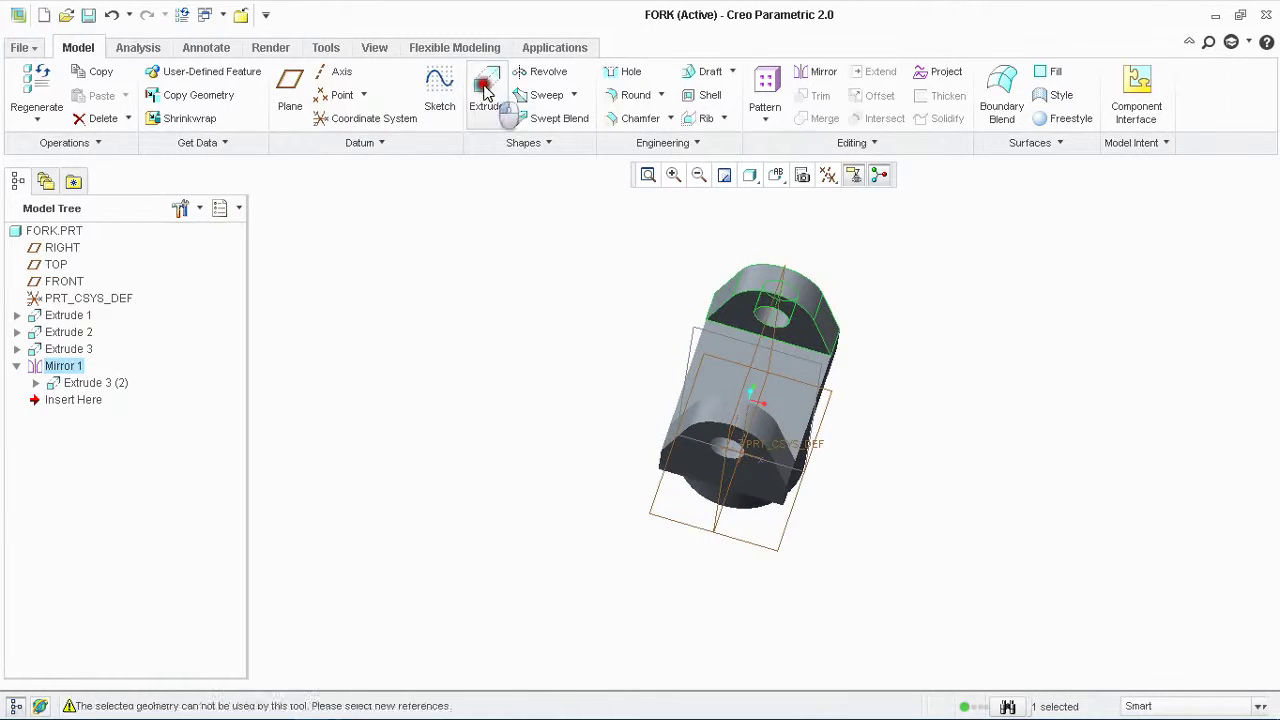
- Sketch a 30-diameter circle at the origin on the block's flat face
left_click(818, 365)
left_click(397, 128)
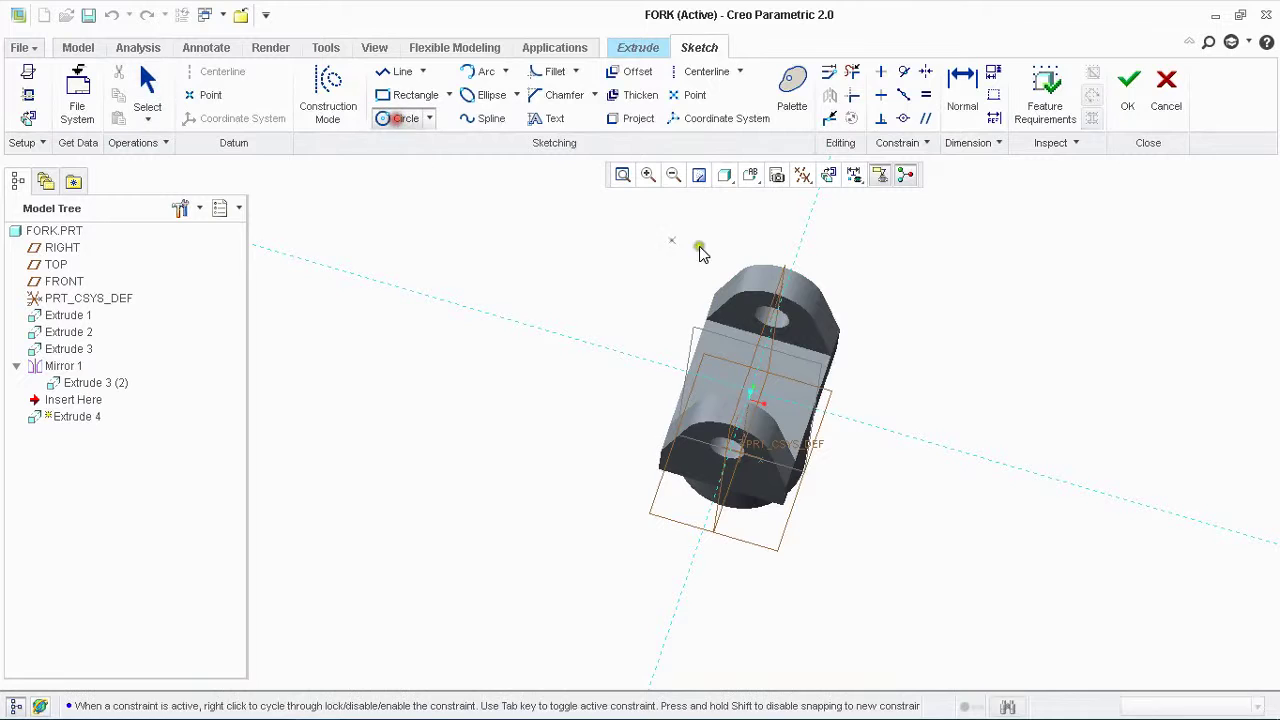
left_click(828, 175)
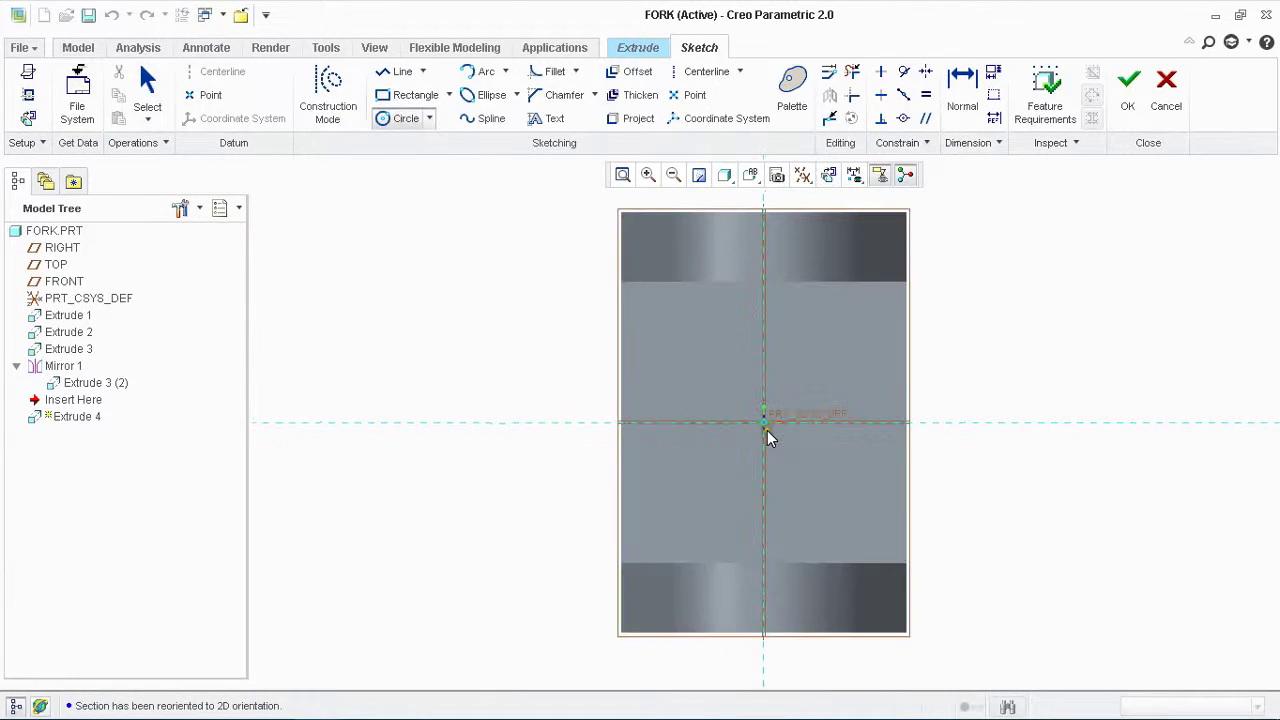
left_click(762, 424)
left_click(798, 379)
middle_click(760, 395)
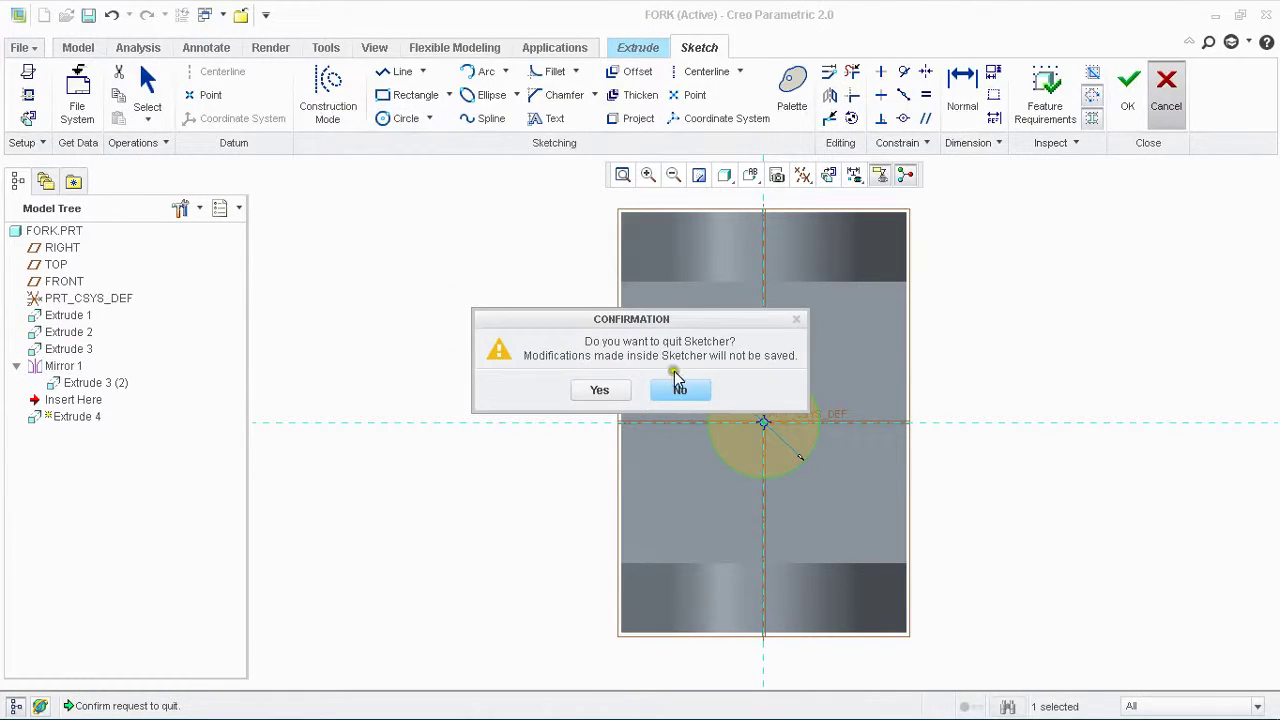
left_click(677, 385)
double_click(681, 372)
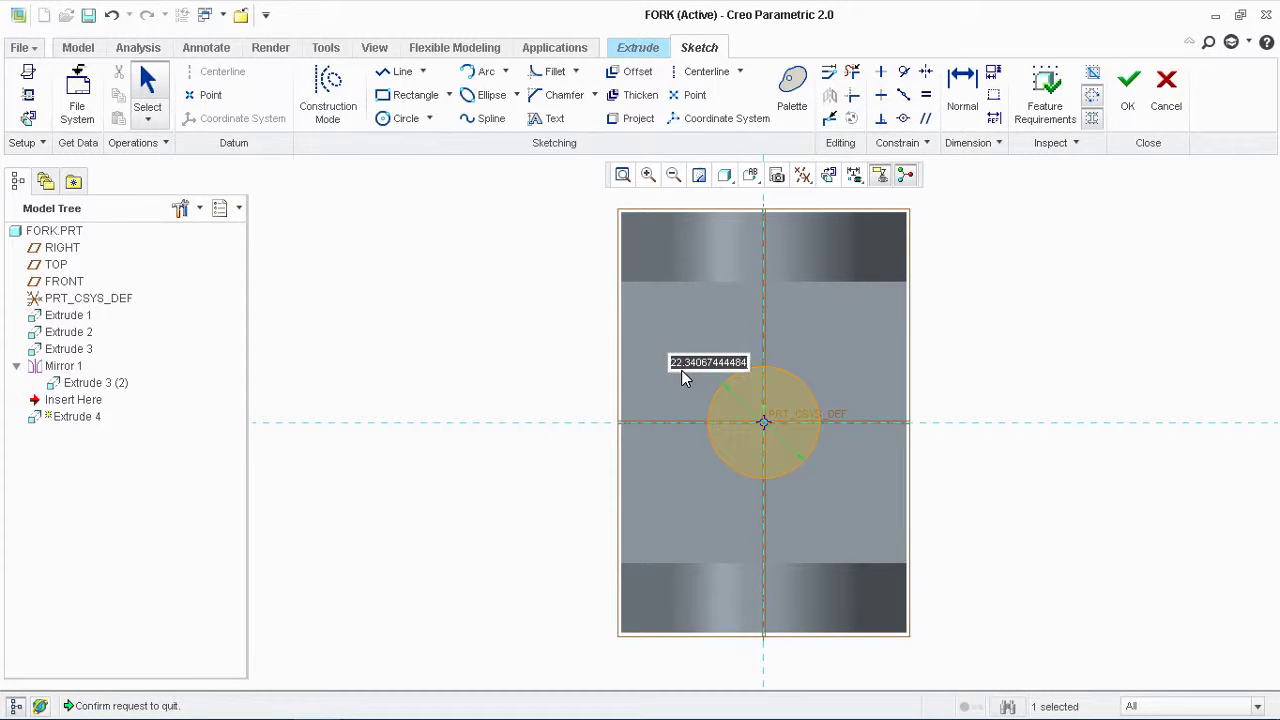
type("30")
key("Return")
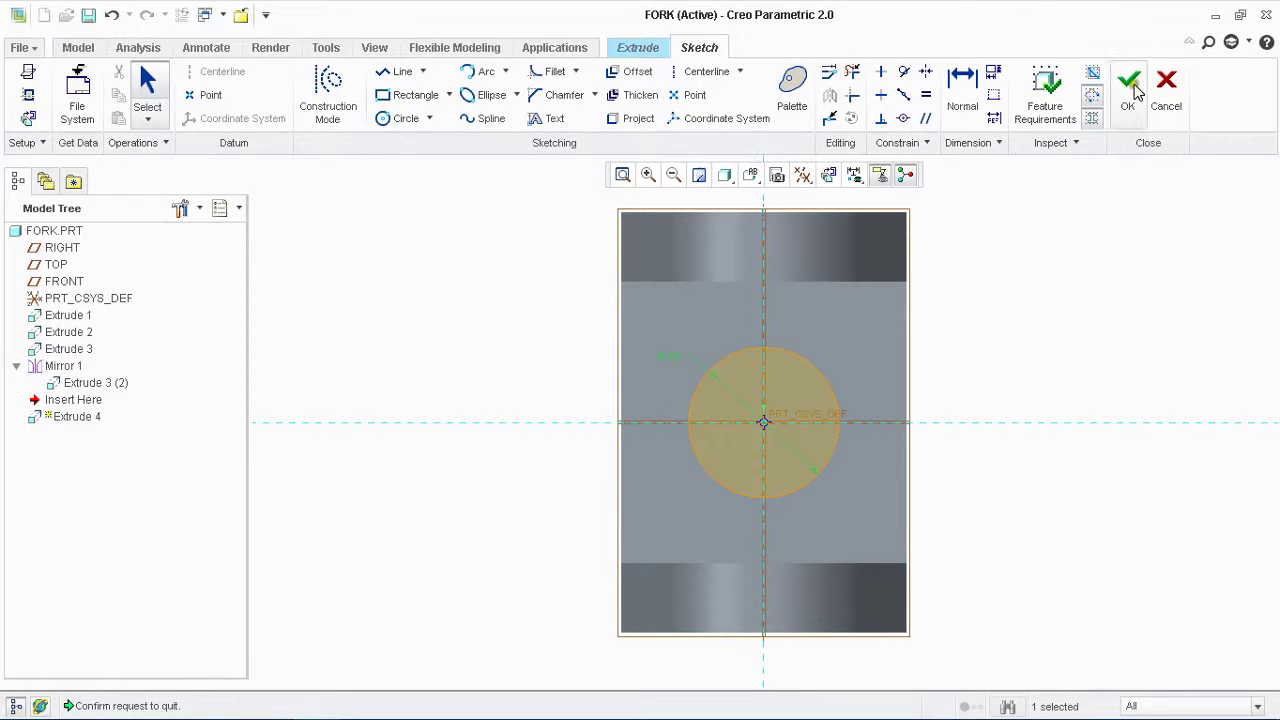
- Make it a Through All material-removing cut, flipped into the part
left_click(1128, 88)
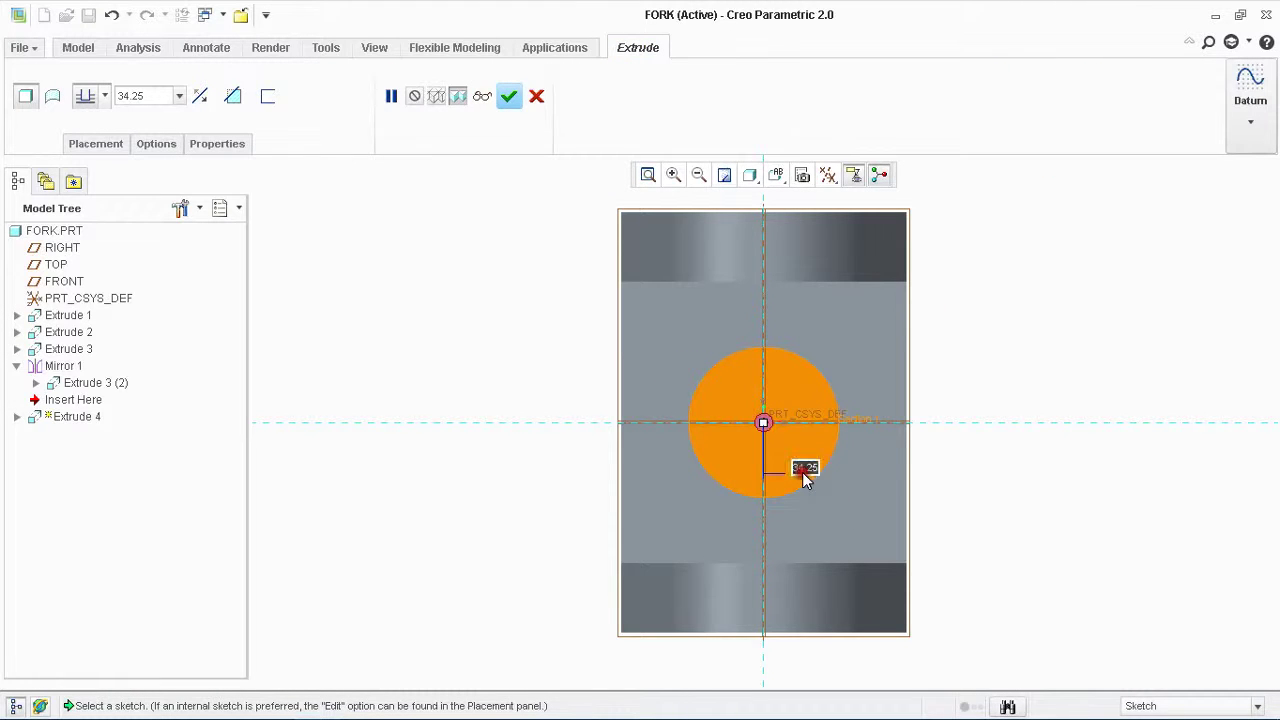
left_click(232, 95)
left_click(104, 97)
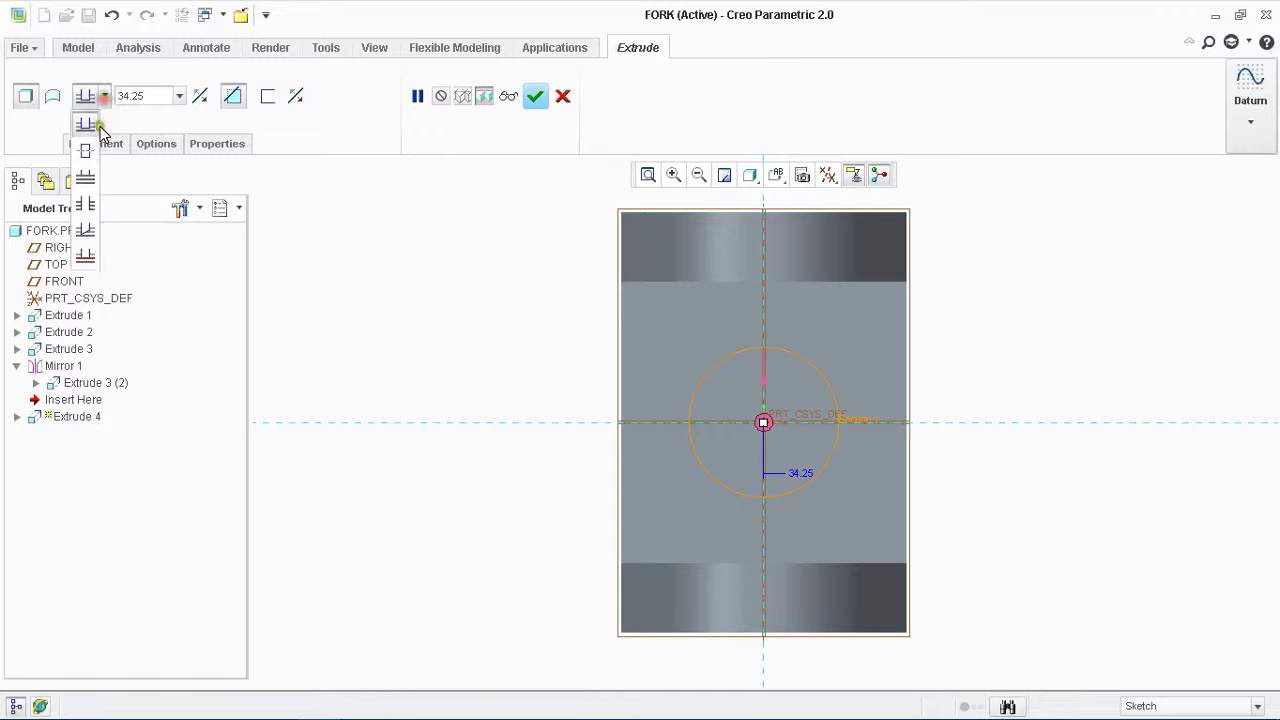
left_click(86, 178)
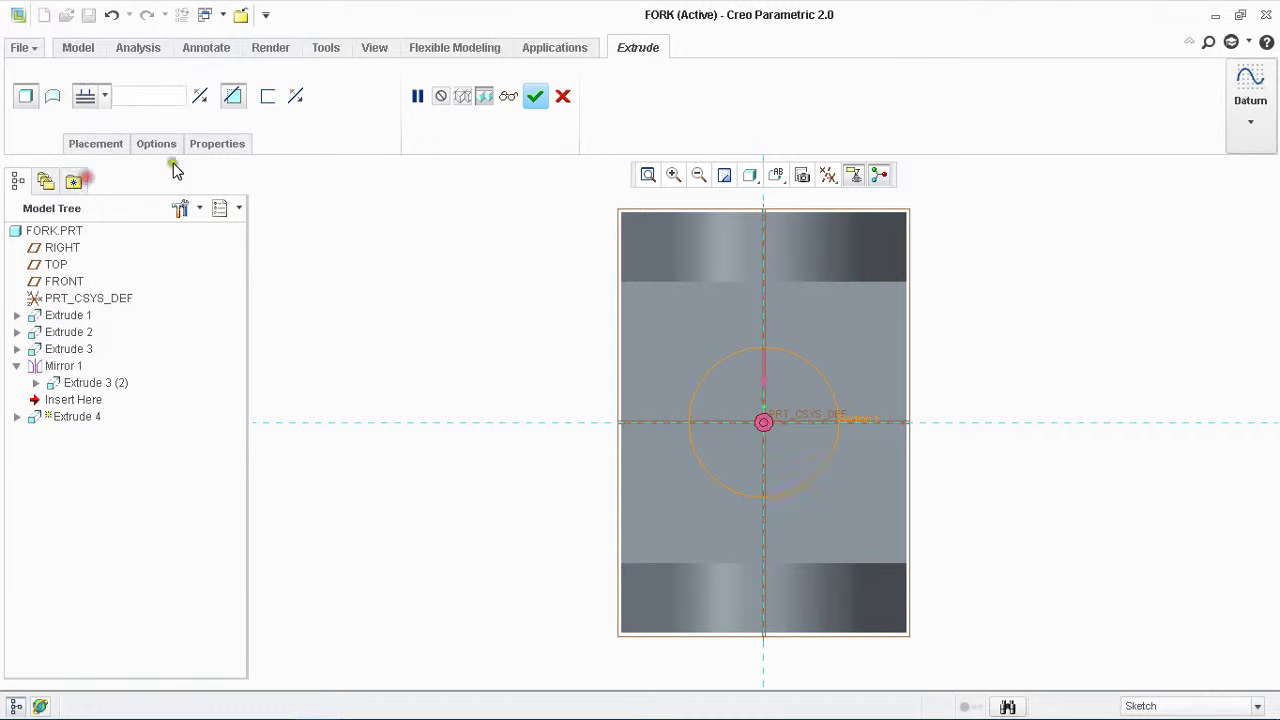
left_click(204, 99)
middle_click_drag(362, 300, 543, 306)
middle_click_drag(489, 258, 506, 260)
left_click(535, 96)
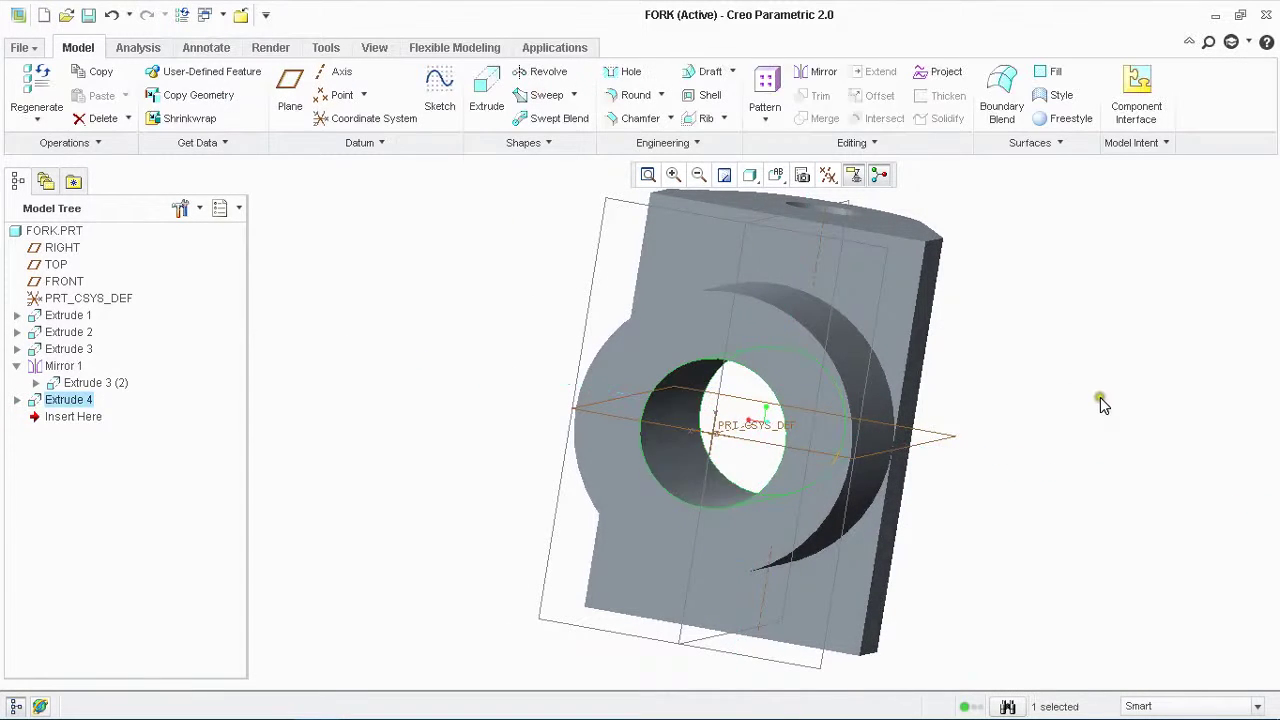
- Start a new extrude on the RIGHT plane and switch the display to wireframe
mouse_move(1100, 400)
middle_mouse_down()
mouse_move(966, 374)
mouse_move(869, 380)
mouse_move(895, 222)
mouse_move(863, 351)
mouse_move(880, 330)
mouse_move(857, 351)
mouse_move(966, 410)
middle_mouse_up()
left_click(1000, 377)
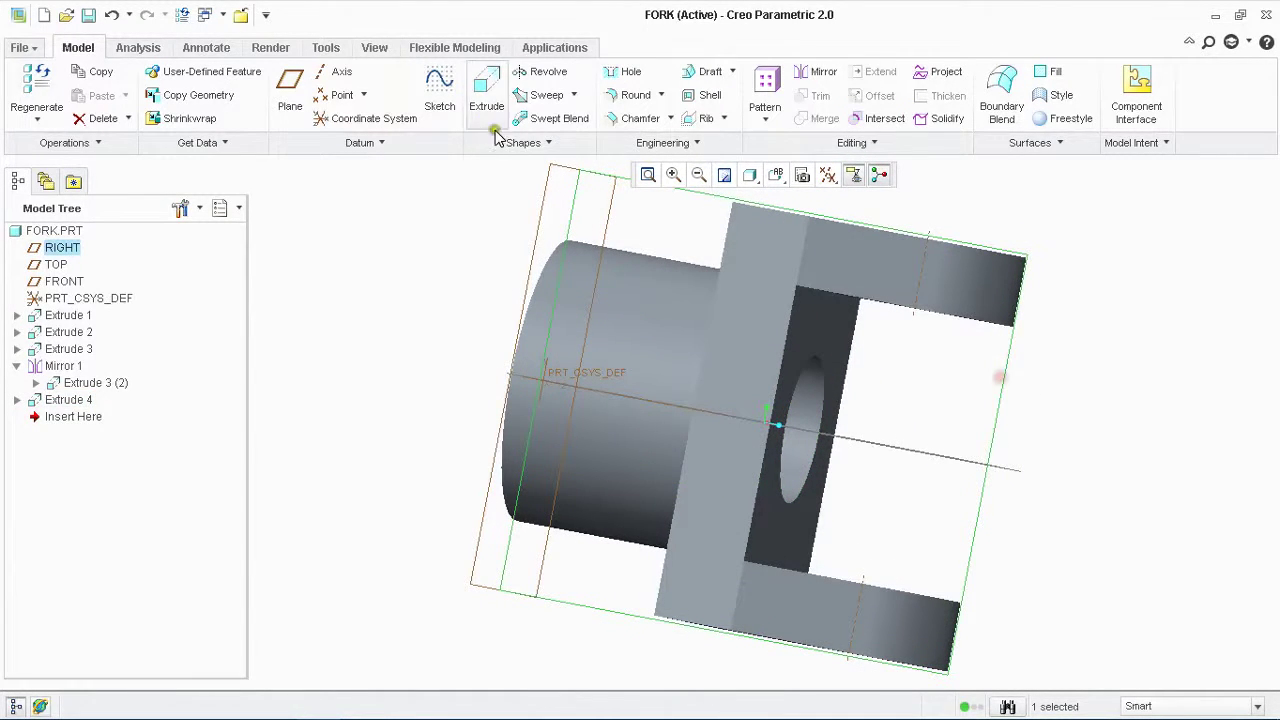
left_click(487, 105)
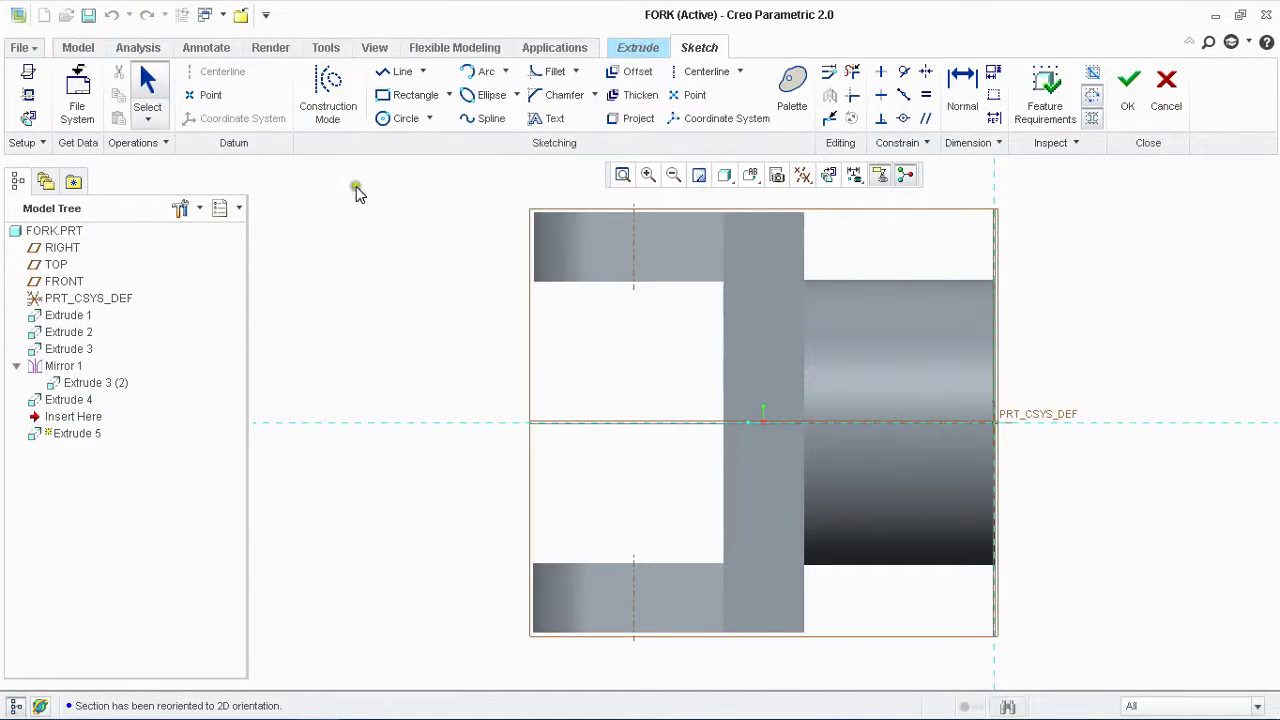
left_click(724, 175)
left_click(767, 306)
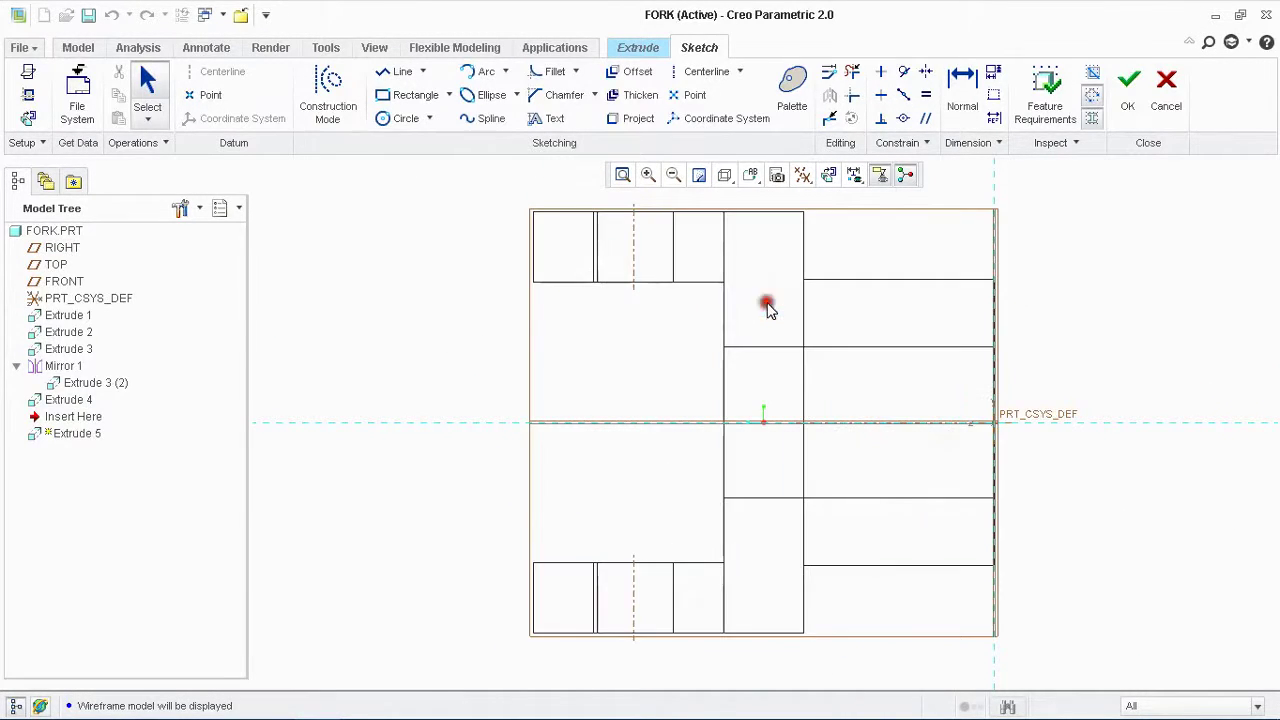
- Add an Extrude 4 surface and an Extrude 2 surface as sketch references
left_click(328, 95)
left_click(22, 95)
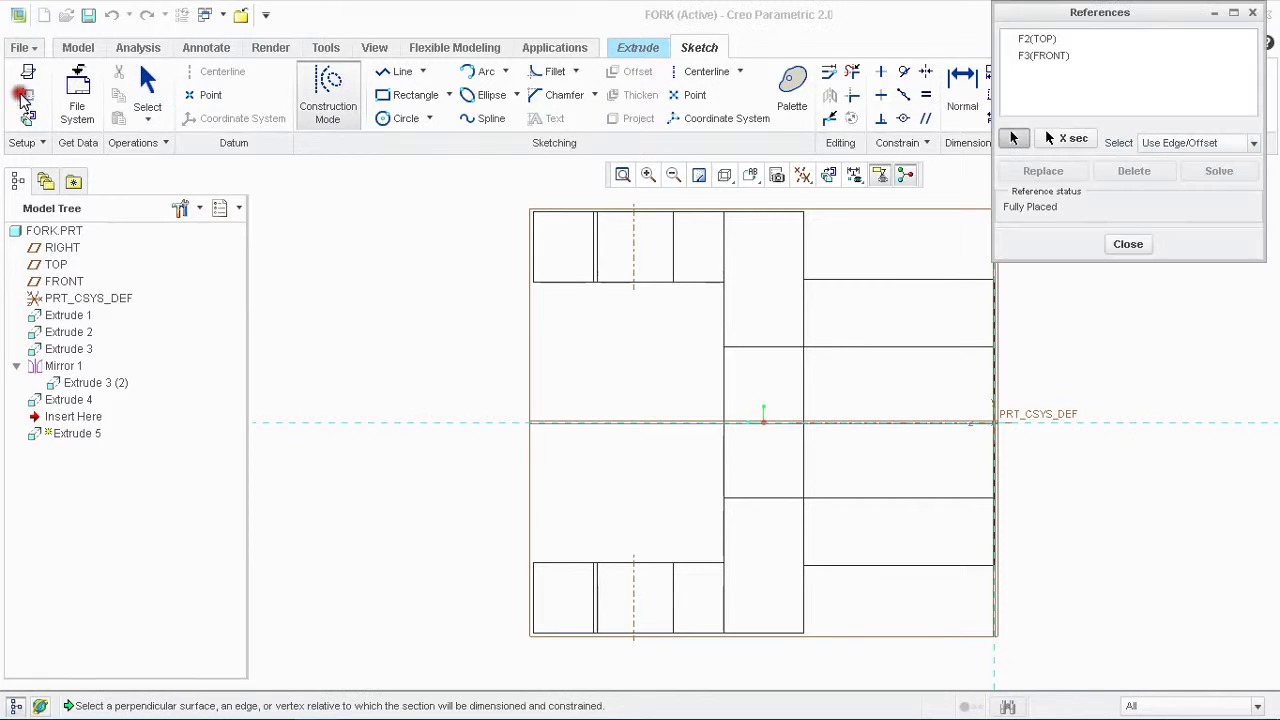
left_click(322, 88)
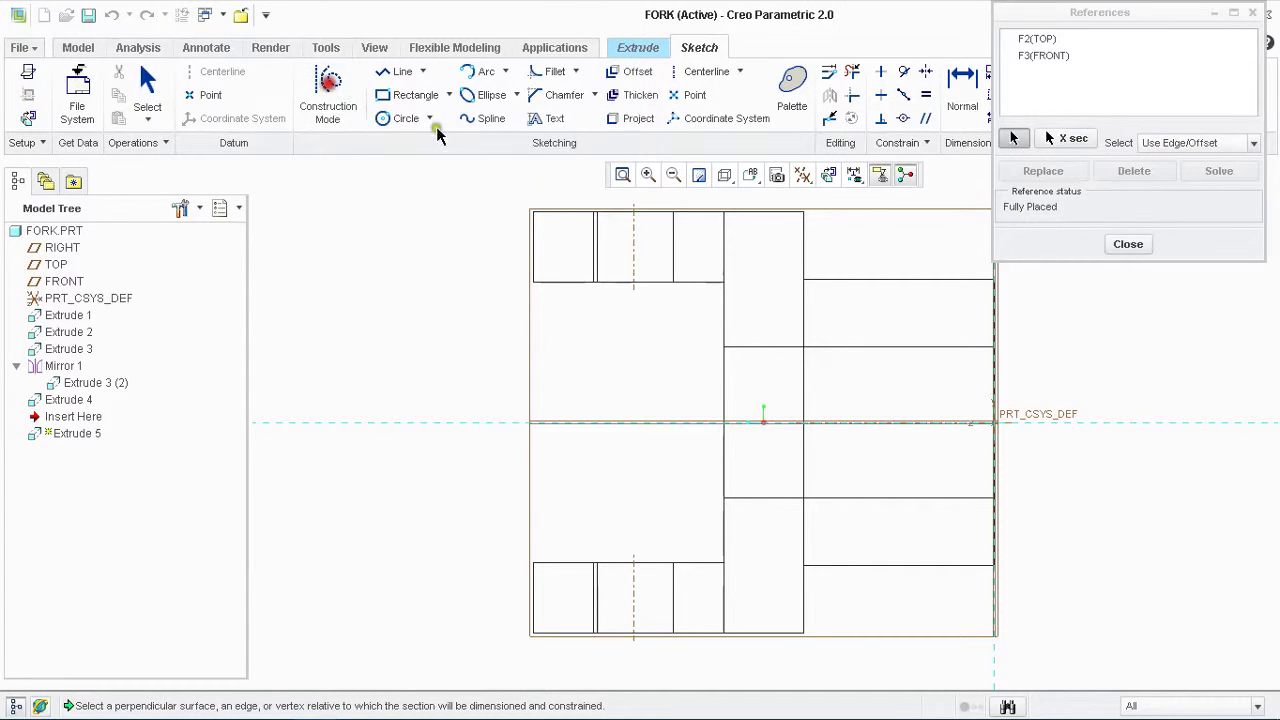
left_click(808, 349)
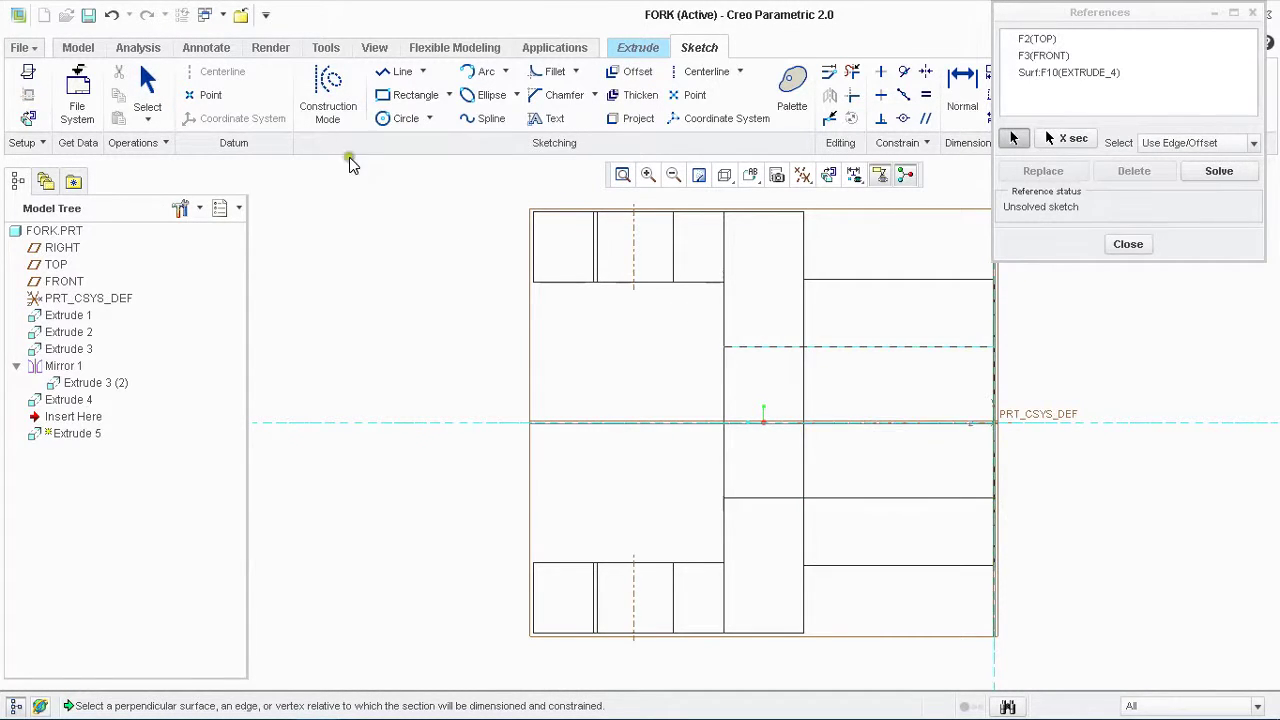
left_click(725, 390)
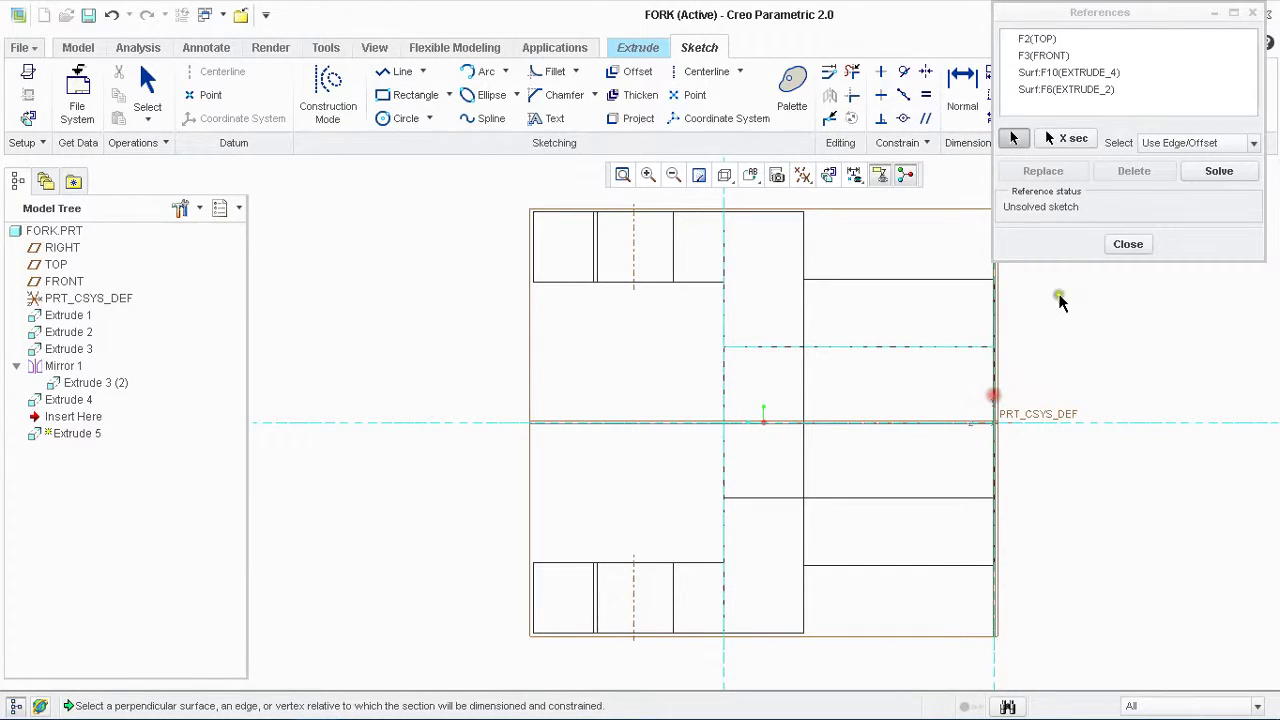
left_click(1112, 246)
- Draw a closed thin rectangle from the bore reference to the block's right edge
left_click(392, 74)
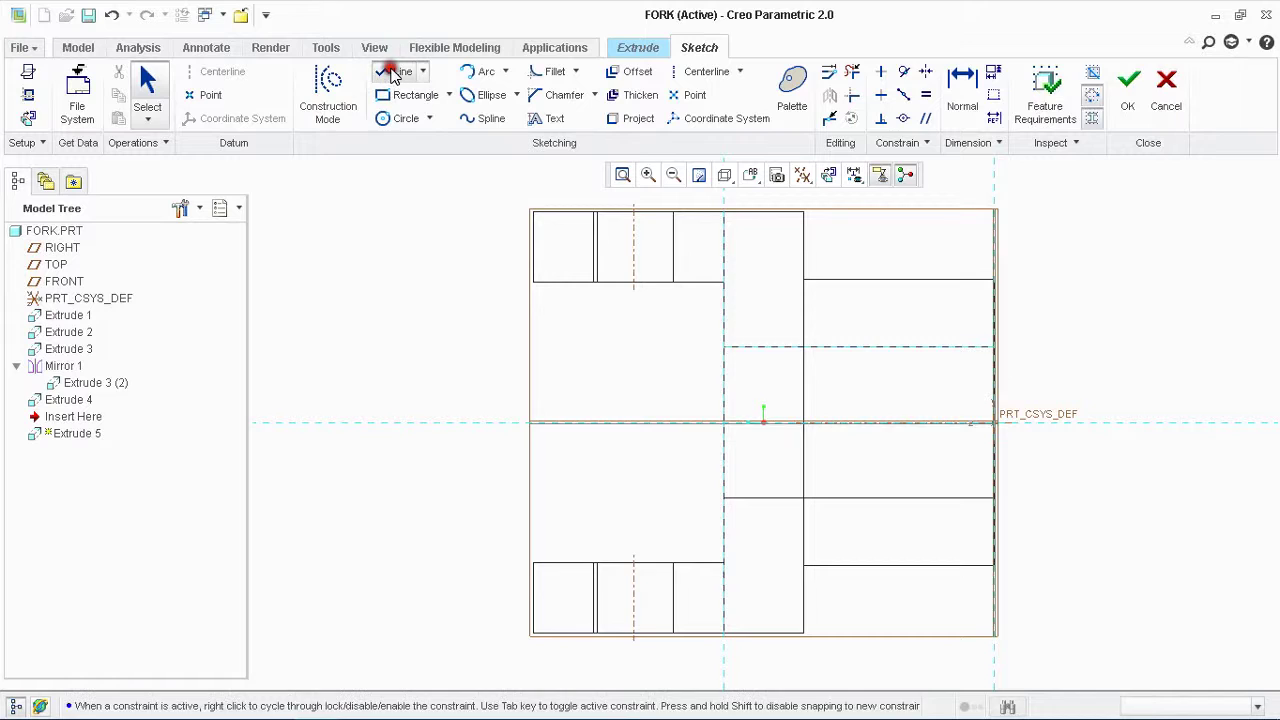
left_click(719, 346)
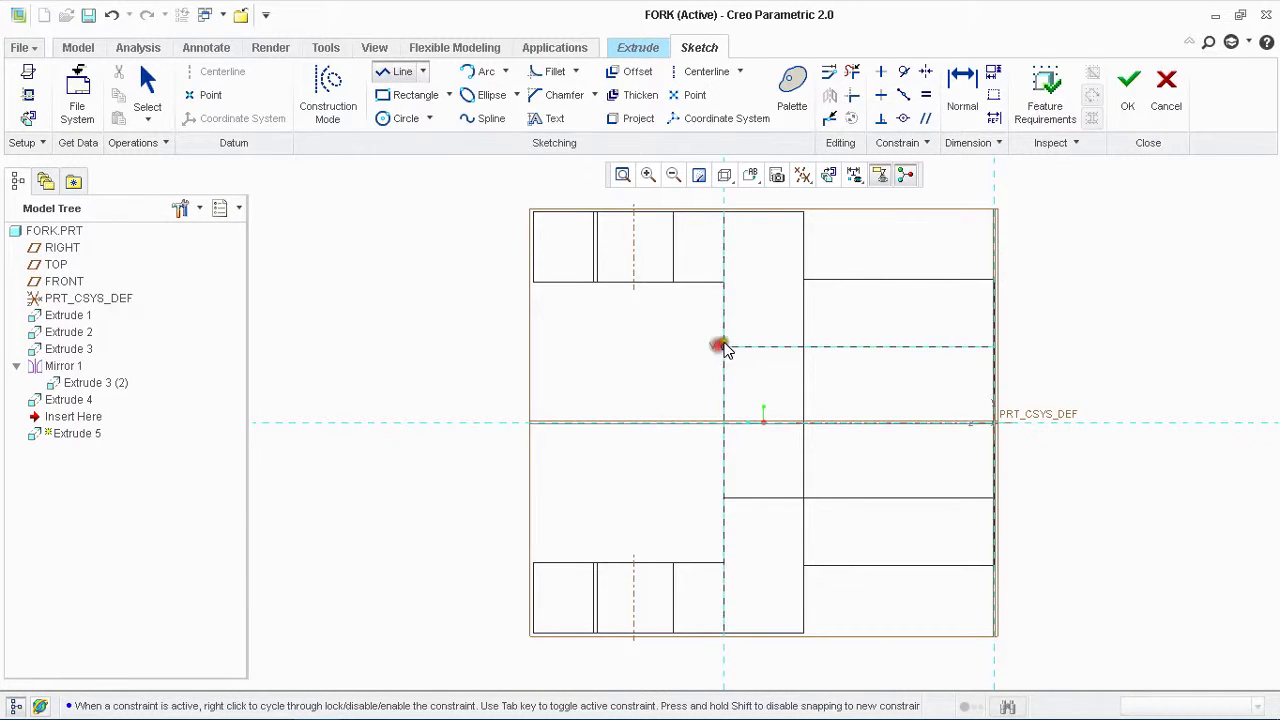
left_click(991, 324)
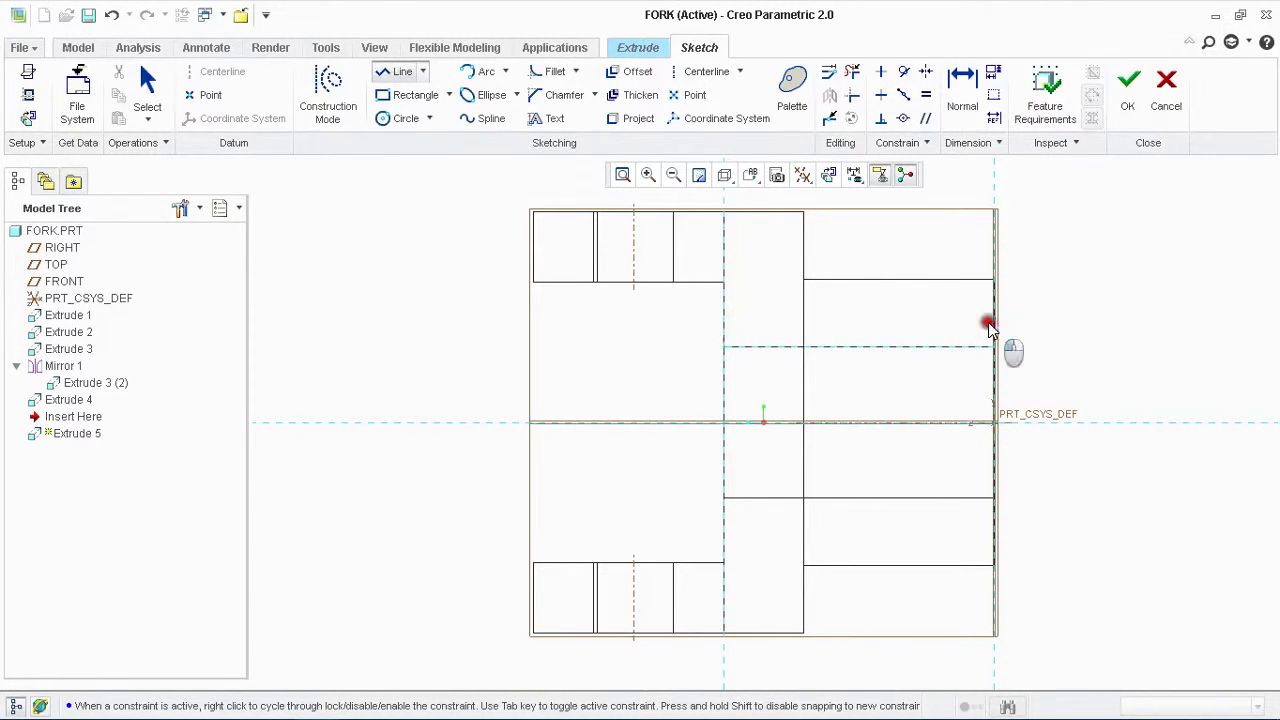
left_click(991, 349)
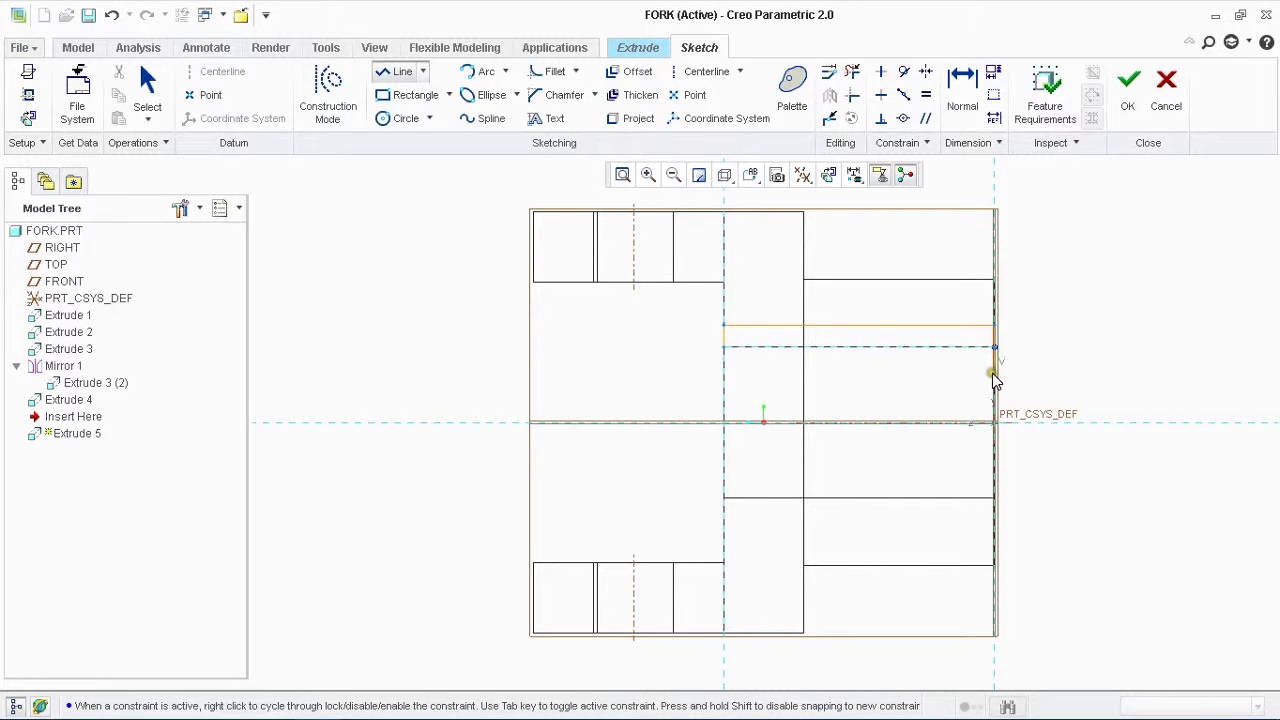
left_click(993, 376)
left_click(723, 375)
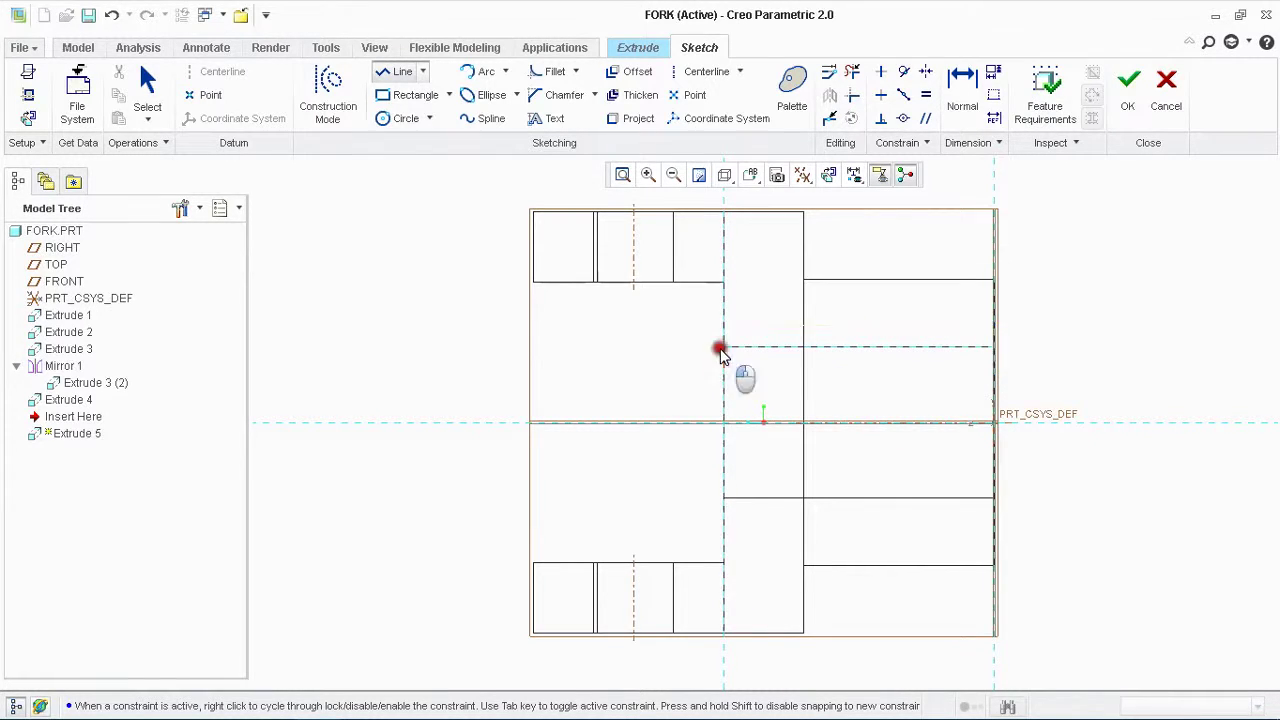
middle_click(752, 350)
- Set the rectangle's height to 3.5 and accept the sketch
left_click(724, 345)
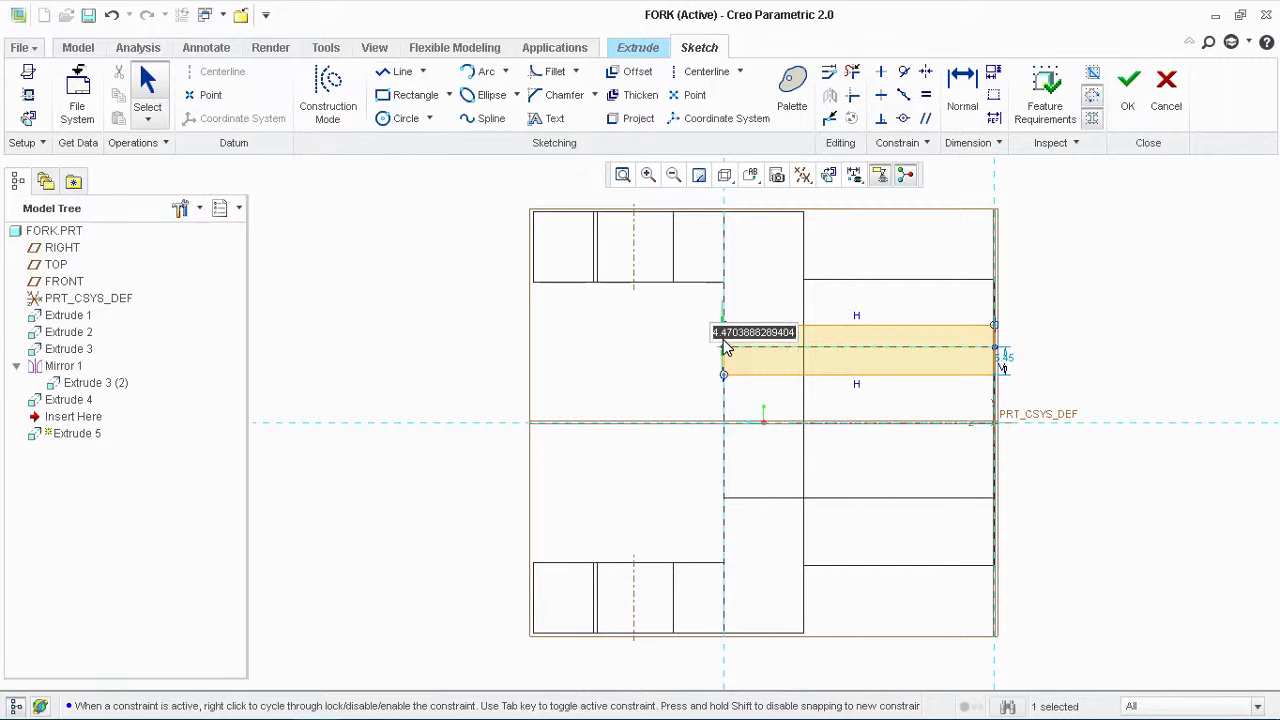
type("3.5")
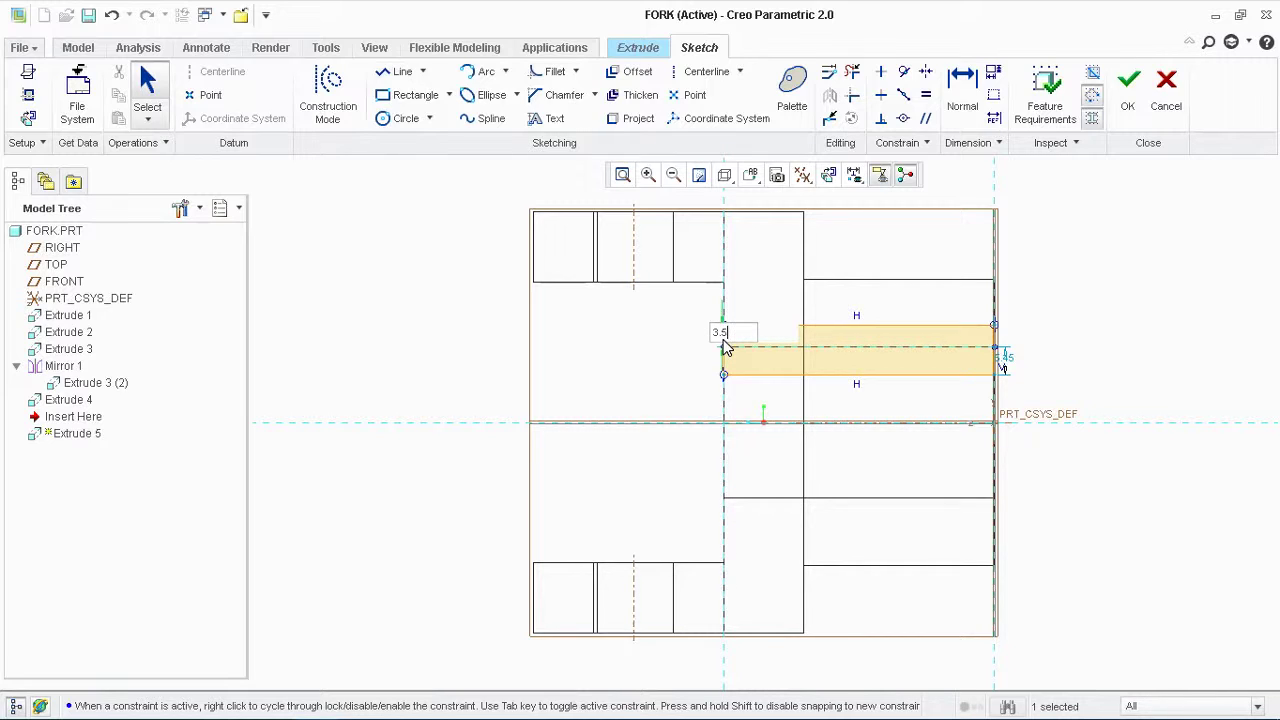
key("Return")
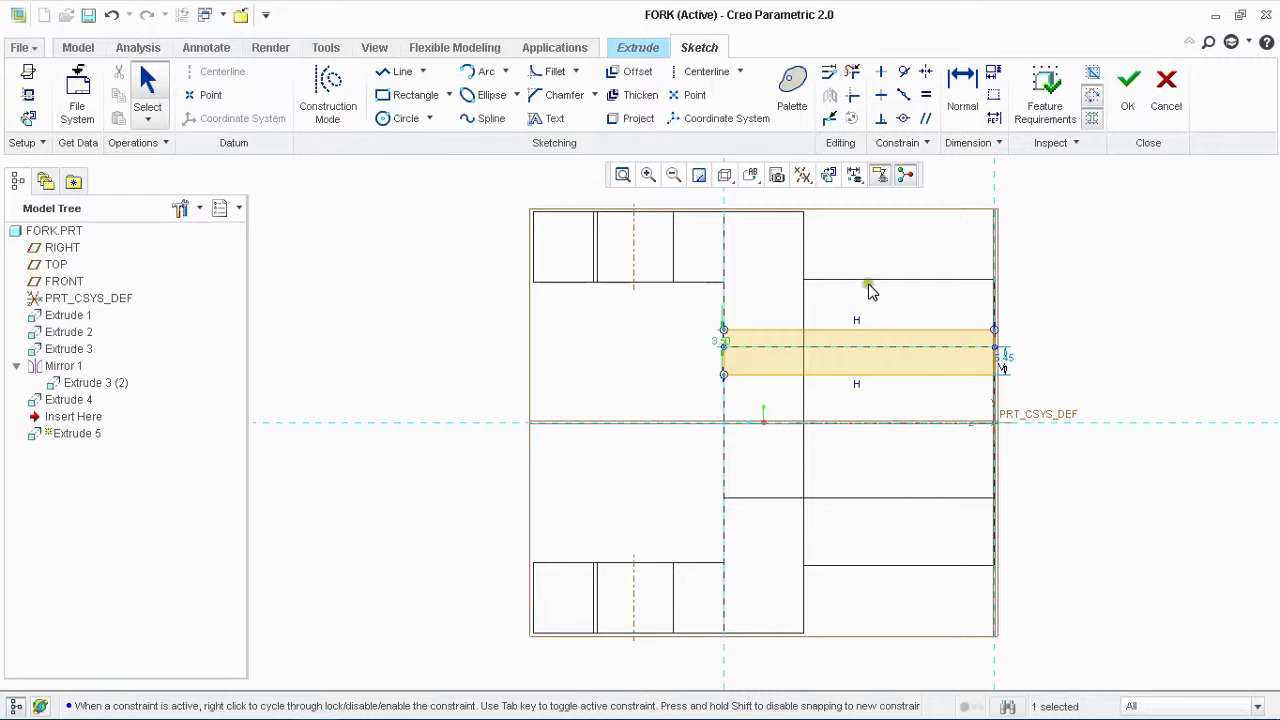
left_click(1130, 98)
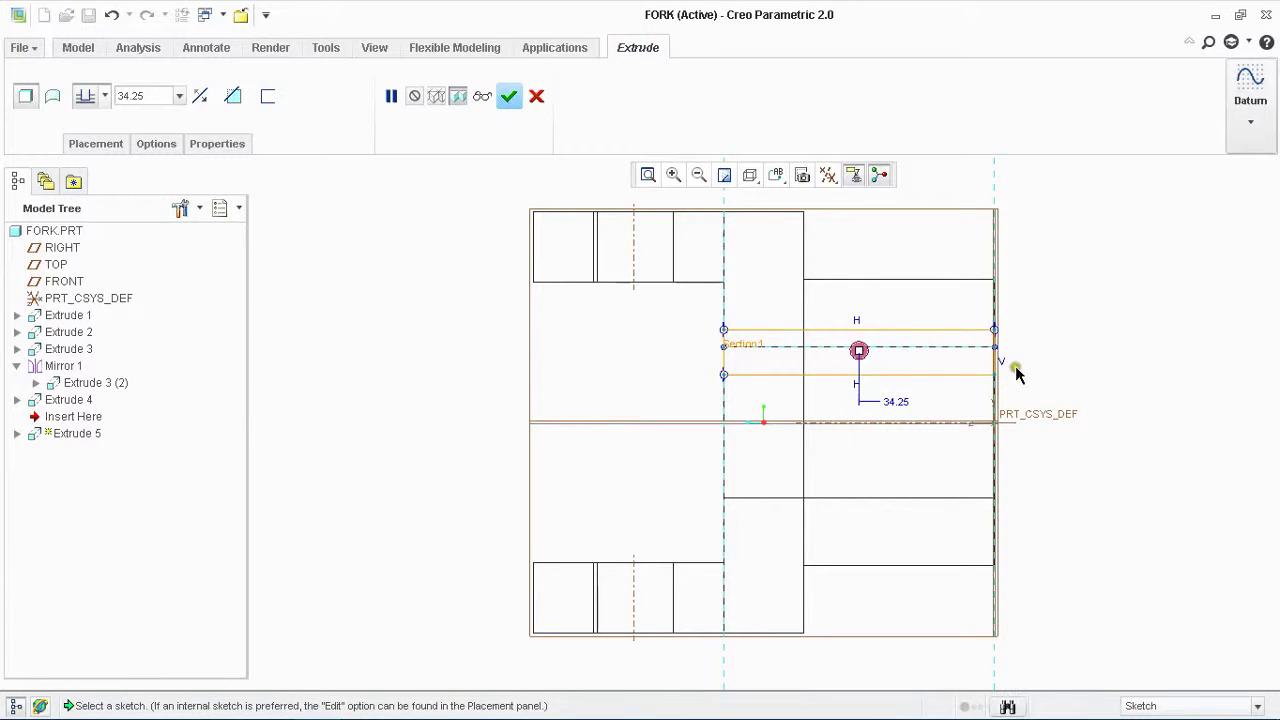
- Make the extrude a symmetric 8-deep cut that removes material
double_click(900, 403)
type("8")
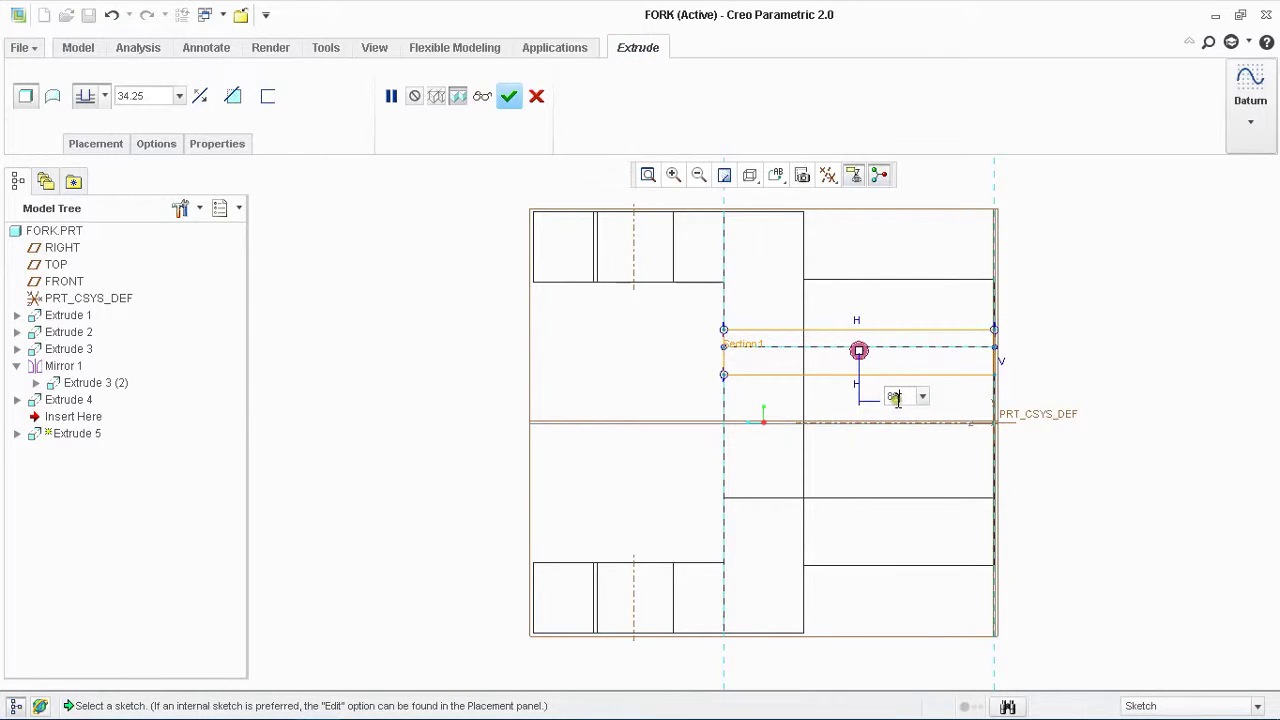
left_click(104, 96)
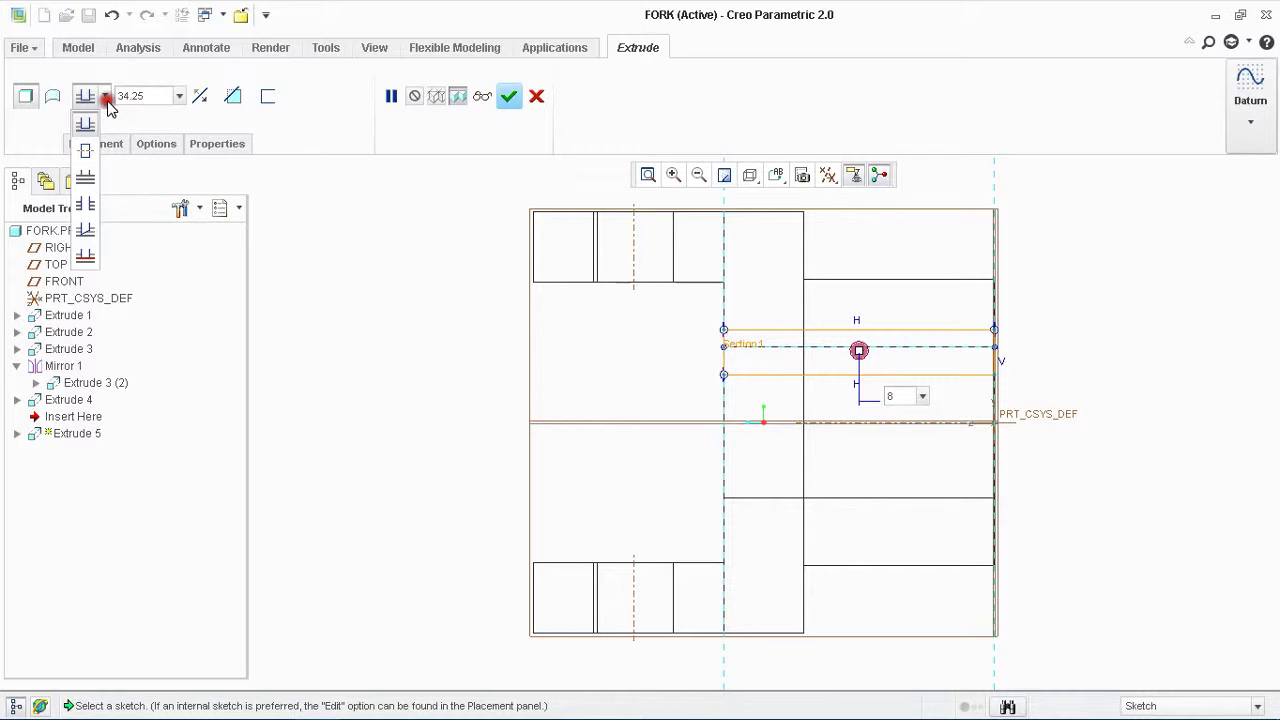
left_click(90, 162)
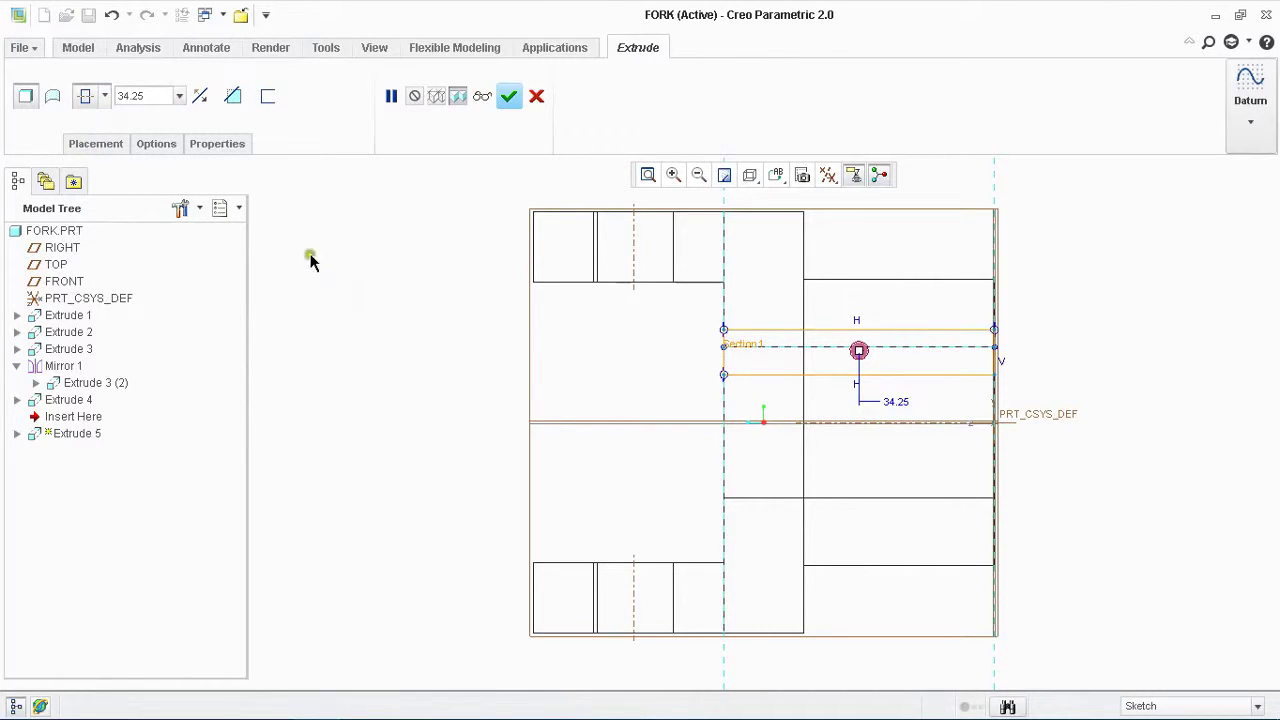
double_click(160, 97)
type("8")
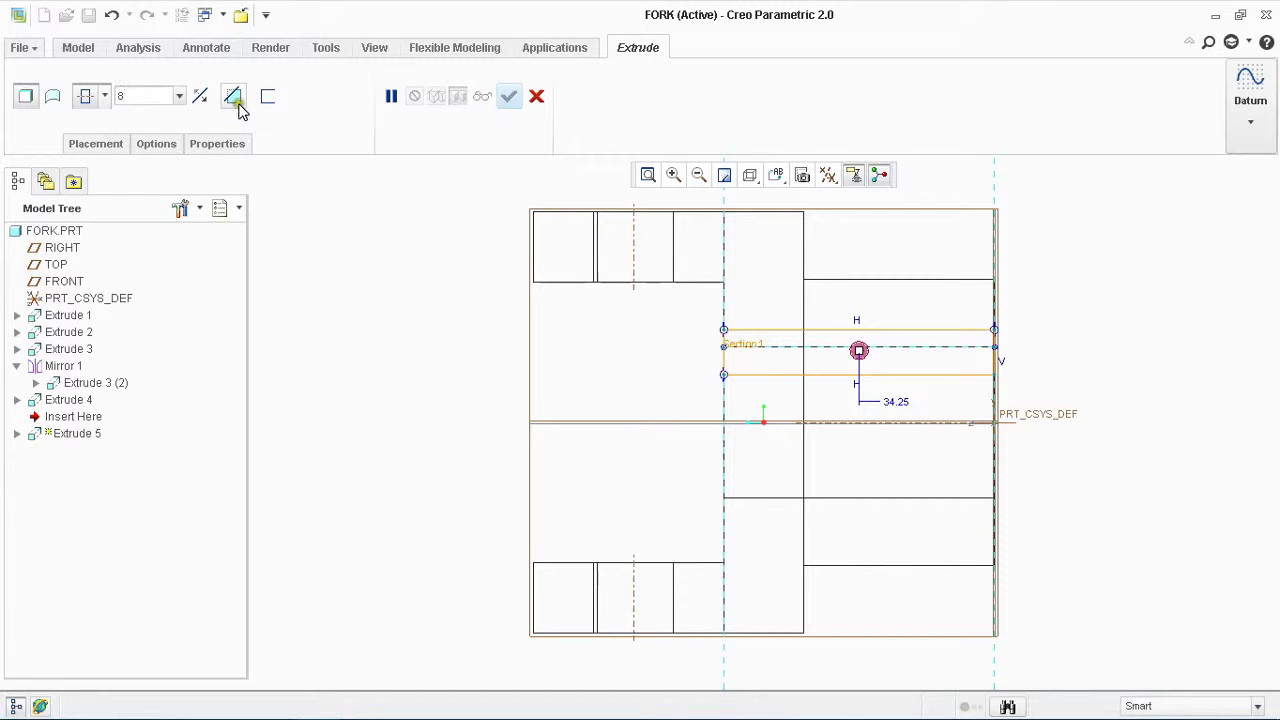
left_click(233, 96)
- Show the model shaded with edges and complete the rectangular slot cut
middle_click_drag(362, 277, 399, 225)
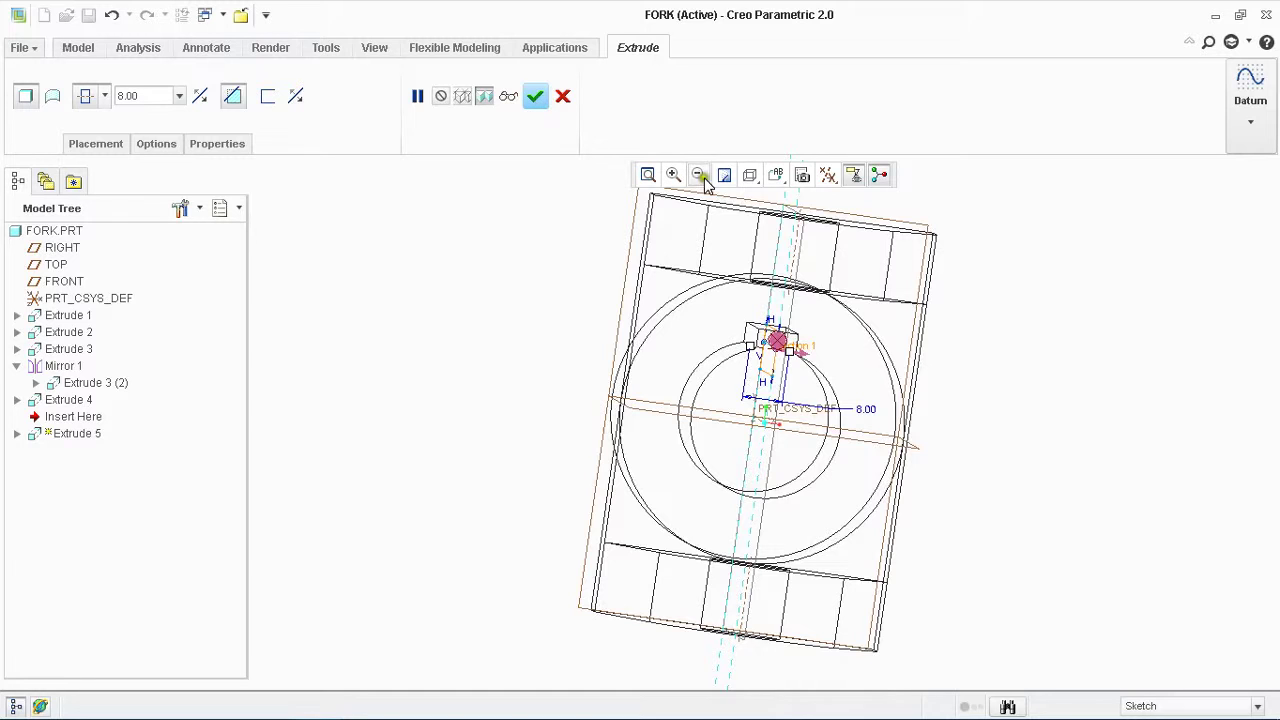
left_click(749, 175)
left_click(768, 206)
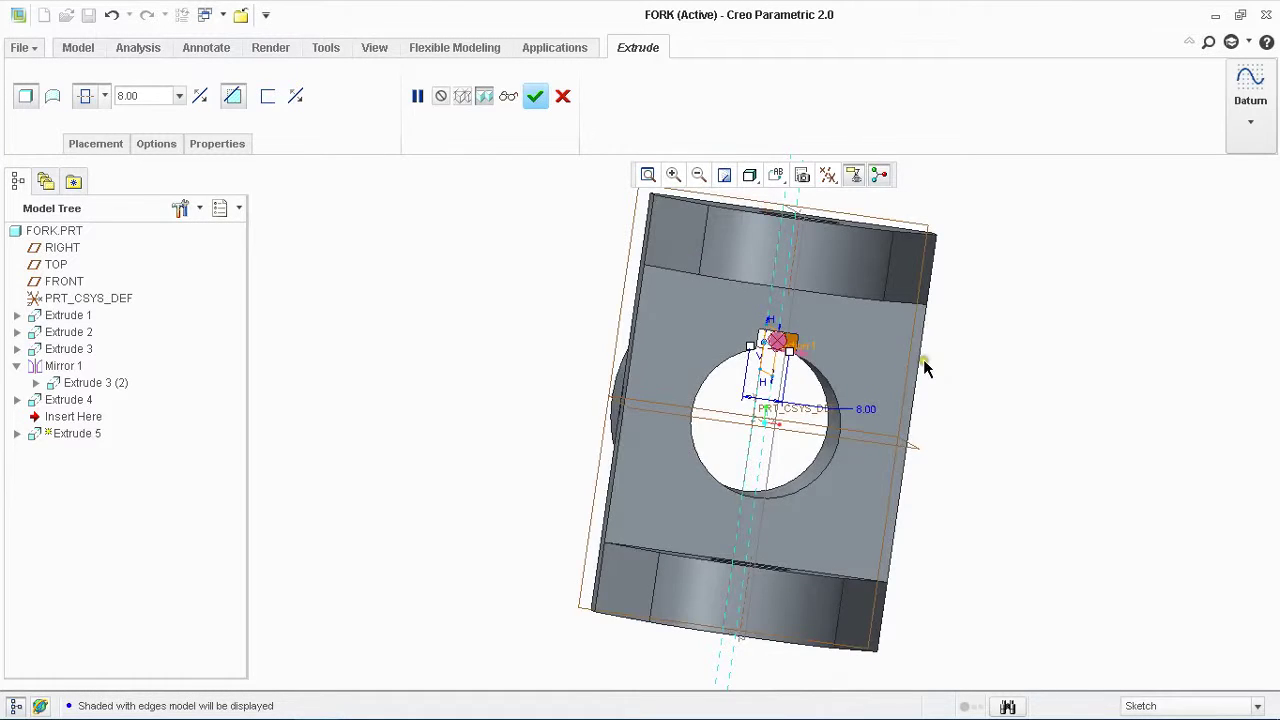
mouse_move(925, 368)
middle_mouse_down()
mouse_move(920, 314)
mouse_move(903, 334)
mouse_move(869, 335)
middle_mouse_up()
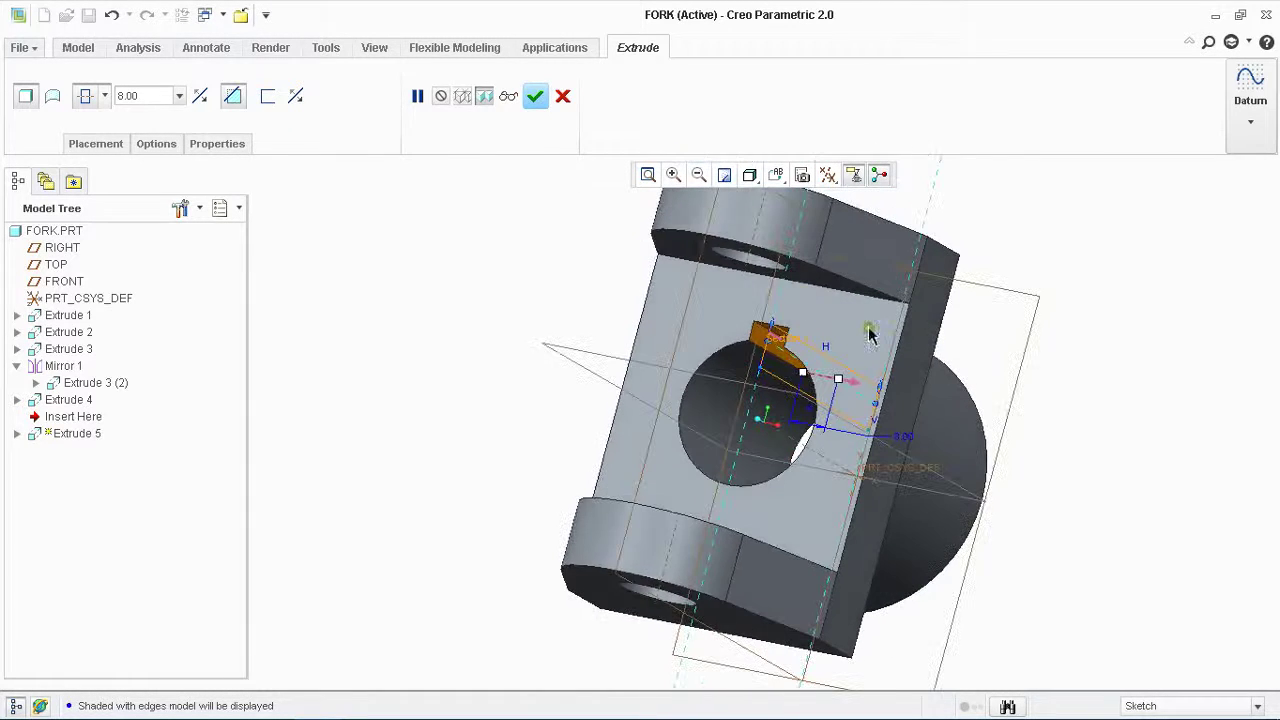
left_click(549, 100)
mouse_move(1066, 383)
middle_mouse_down()
mouse_move(1128, 329)
mouse_move(1128, 381)
mouse_move(1260, 395)
mouse_move(1076, 399)
mouse_move(1020, 423)
mouse_move(960, 474)
mouse_move(903, 486)
mouse_move(953, 531)
mouse_move(1066, 580)
mouse_move(1108, 529)
mouse_move(1129, 534)
middle_mouse_up()
scroll(1132, 540, "down", 2)
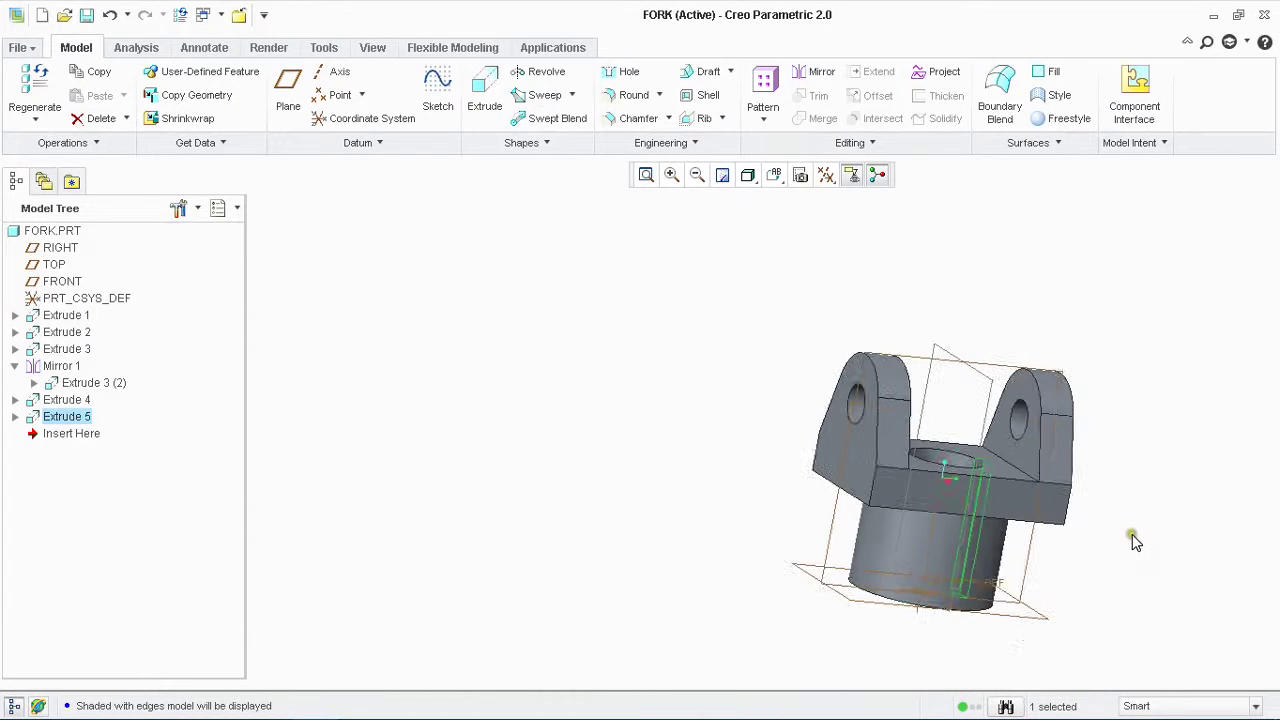
scroll(1133, 540, "up", 3)
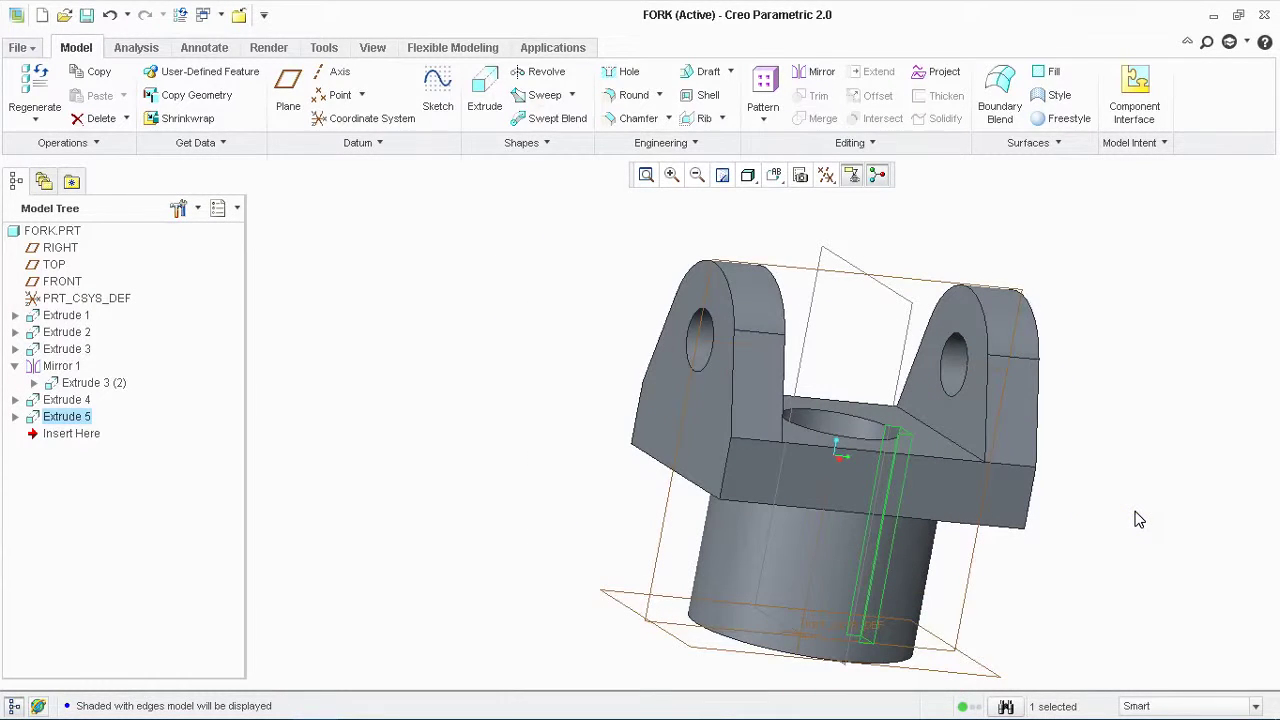